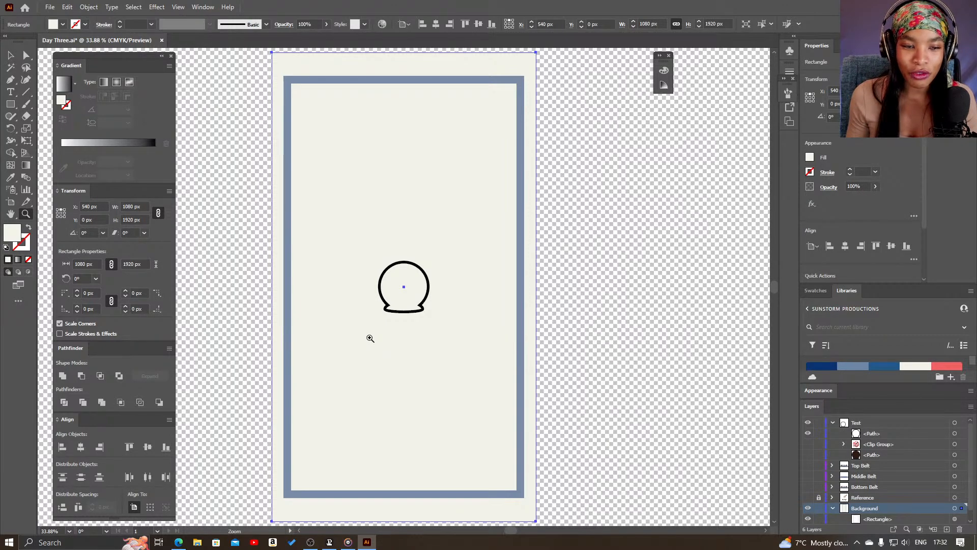
drag(385, 385, 467, 393)
drag(482, 436, 488, 416)
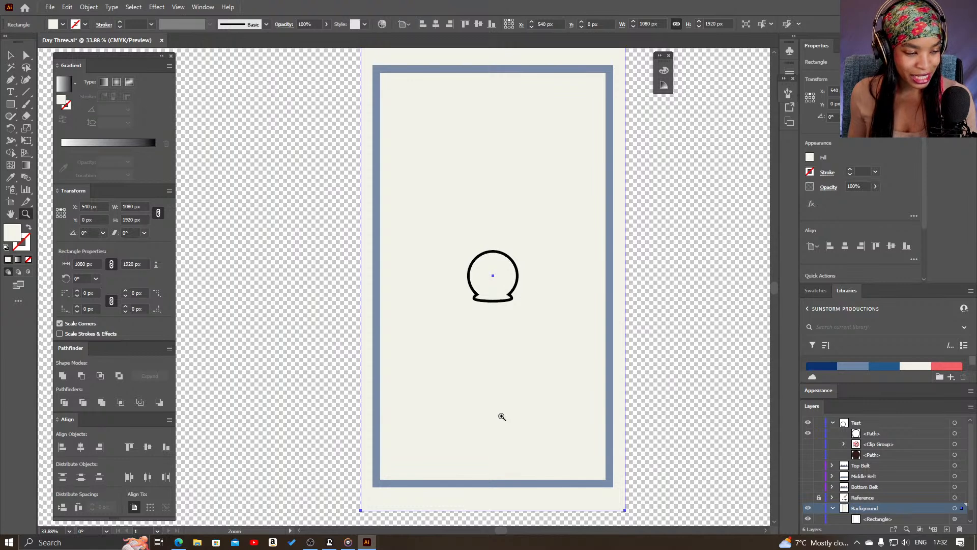
drag(517, 347, 500, 351)
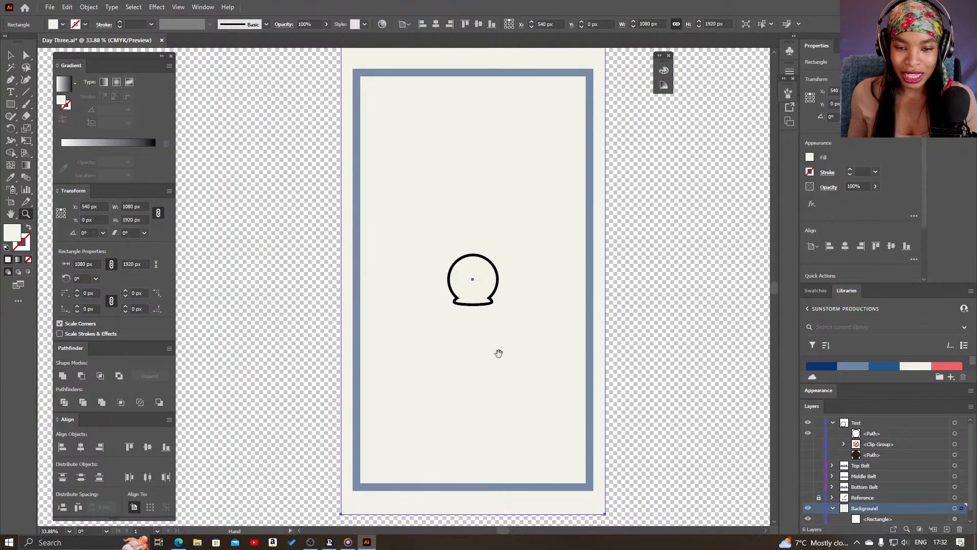
key(v)
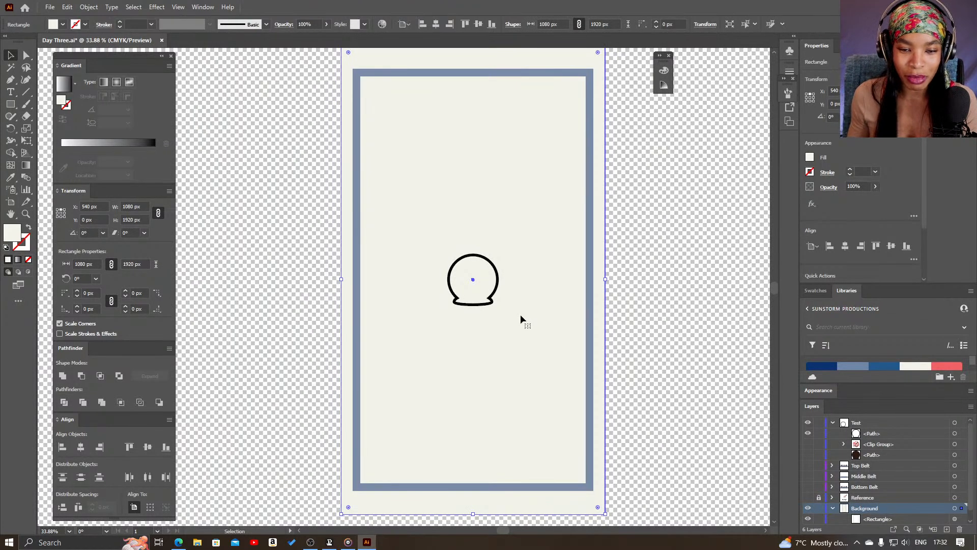
Fill the black-outlined head shape with brown #934F2A, keeping its black stroke
key(z)
click(501, 292)
drag(419, 279, 502, 303)
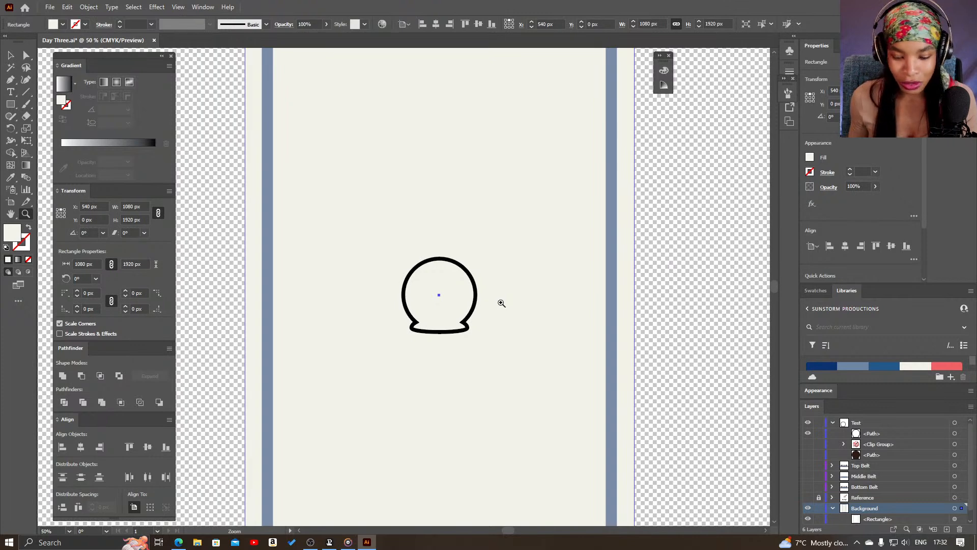
key(v)
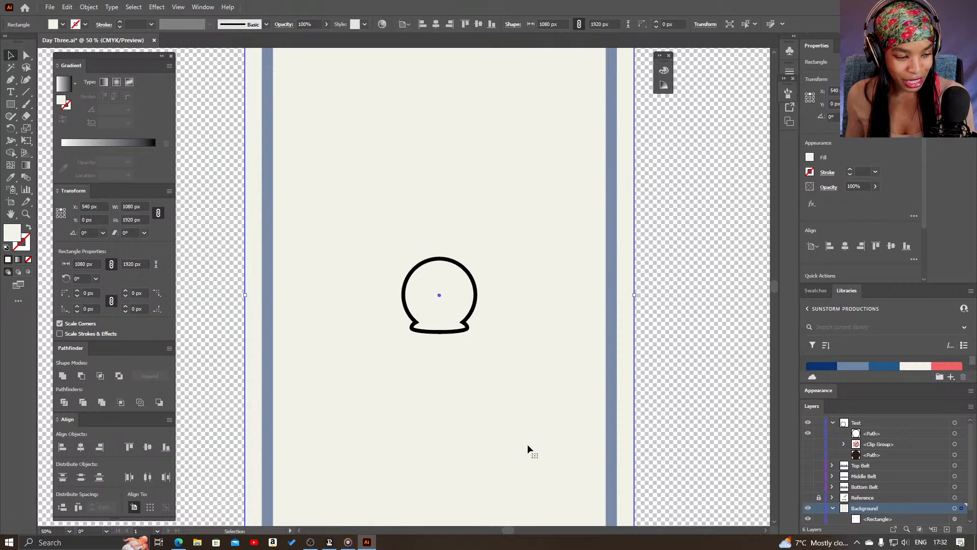
click(467, 324)
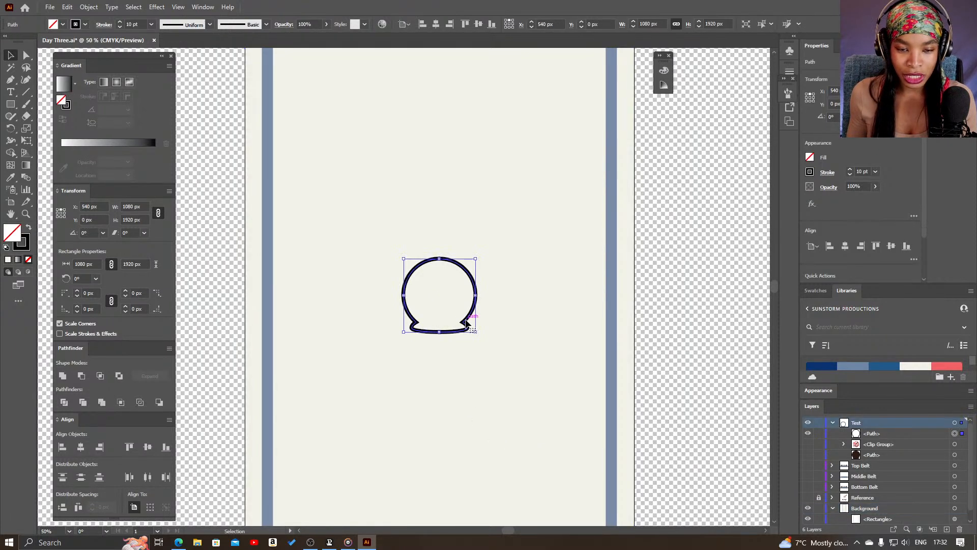
click(880, 433)
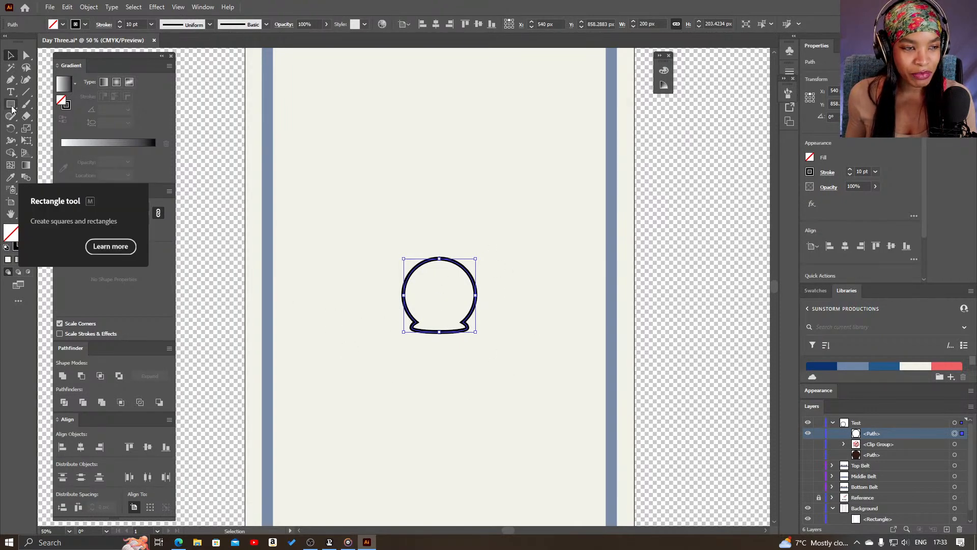
click(912, 368)
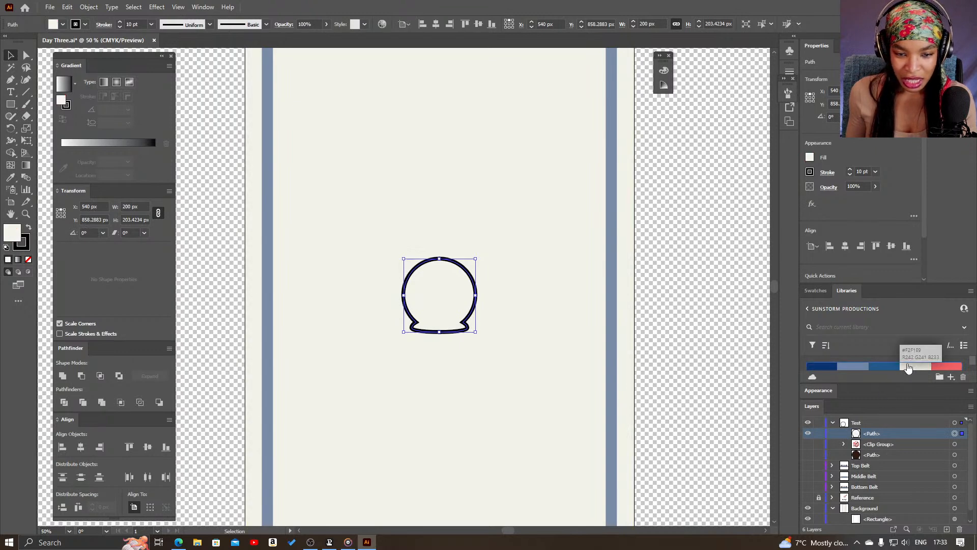
double_click(17, 239)
drag(270, 390, 269, 400)
click(193, 293)
mouse_move(194, 293)
mouse_down()
mouse_move(196, 307)
mouse_move(214, 313)
mouse_move(208, 331)
mouse_up()
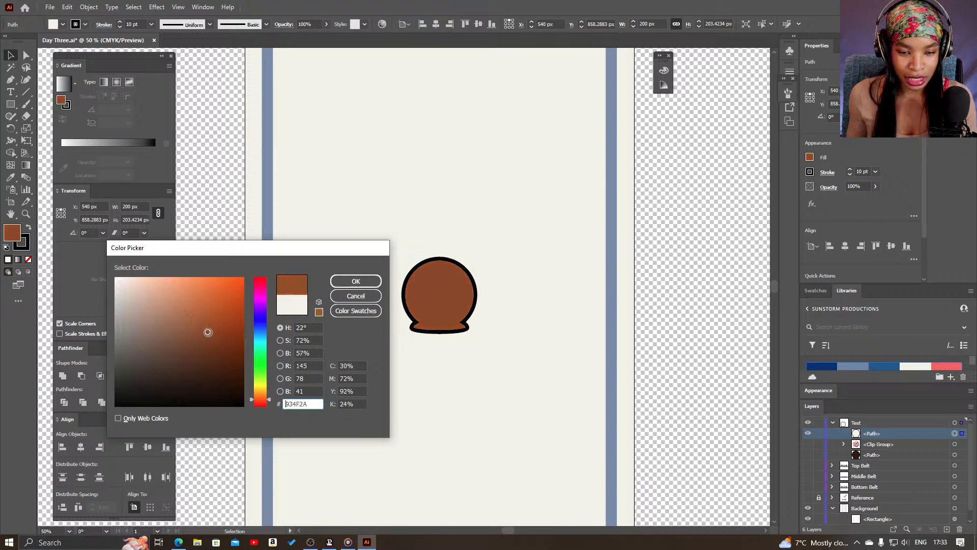
click(356, 281)
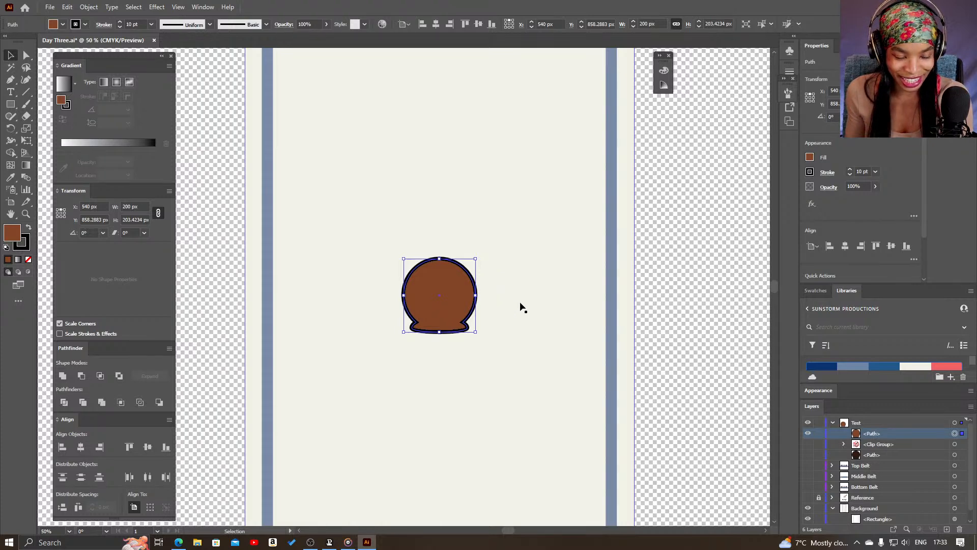
click(520, 252)
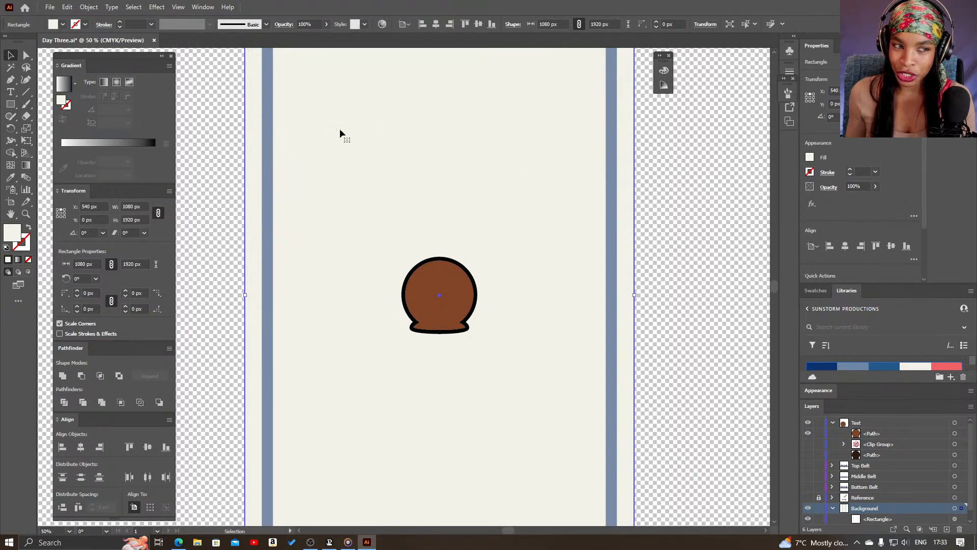
Show the Brushes panel and draw a circle about 50 px in diameter above the brown head shape
click(29, 104)
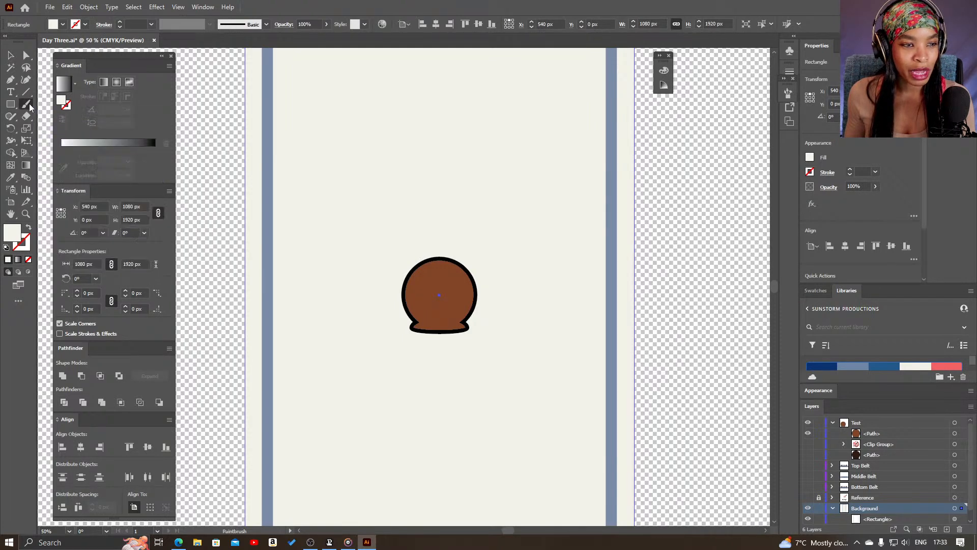
click(788, 93)
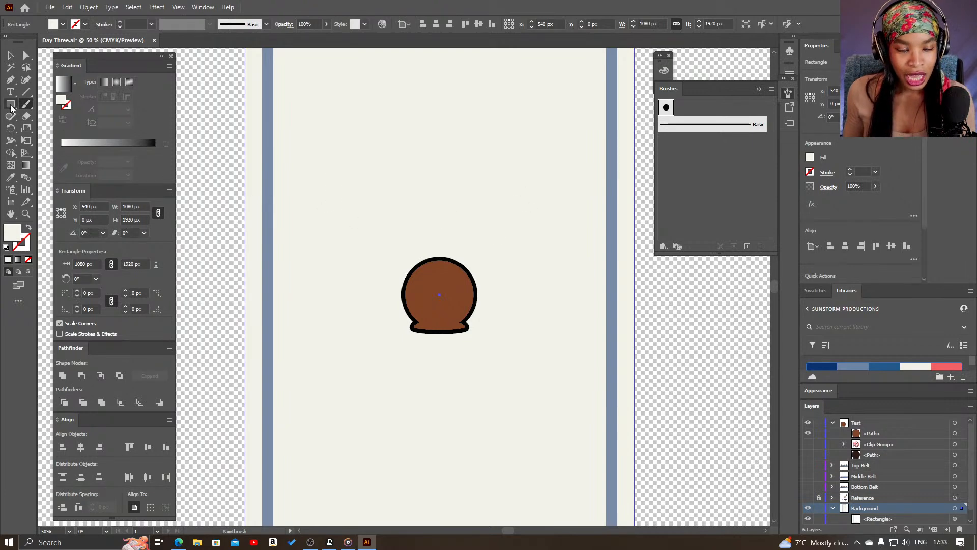
drag(10, 107, 25, 128)
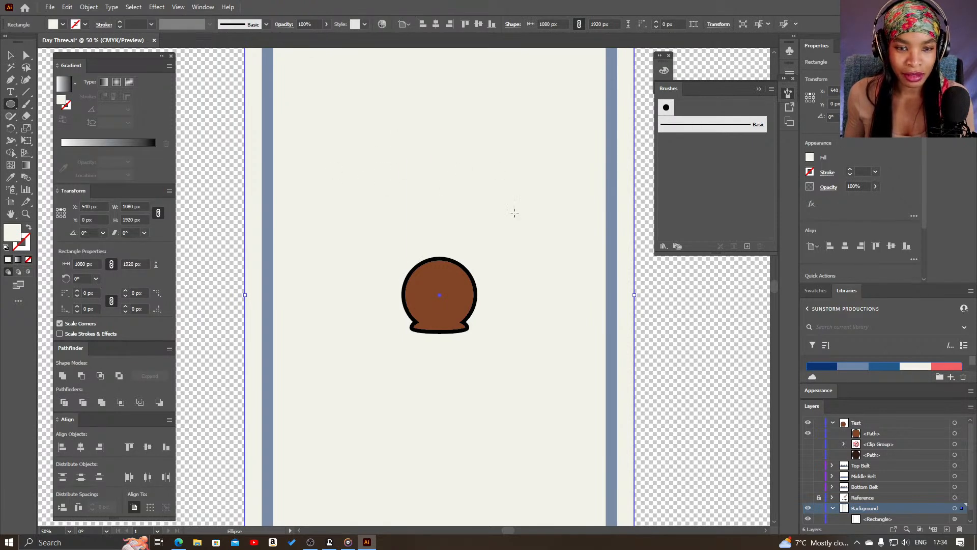
drag(398, 163, 418, 184)
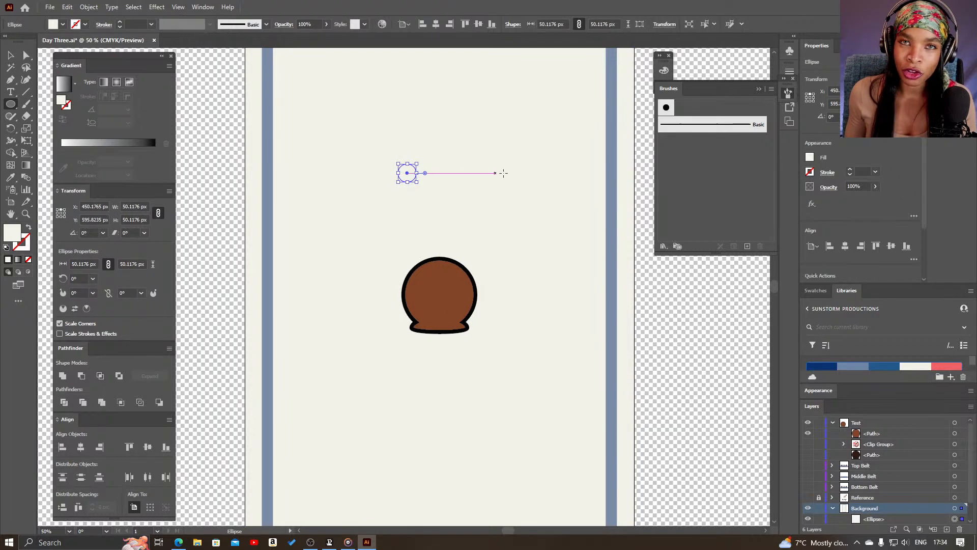
key(v)
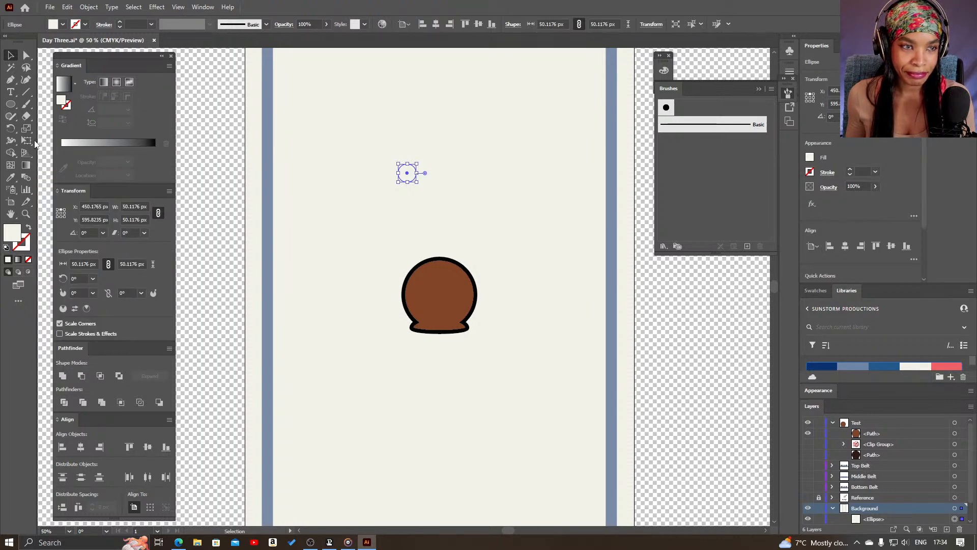
Give the small circle a black fill and no stroke
click(6, 248)
click(28, 227)
click(27, 250)
click(28, 260)
click(15, 231)
click(421, 213)
Float the Brushes panel beside the head shape and reposition the black circle just above the head
drag(409, 175, 374, 213)
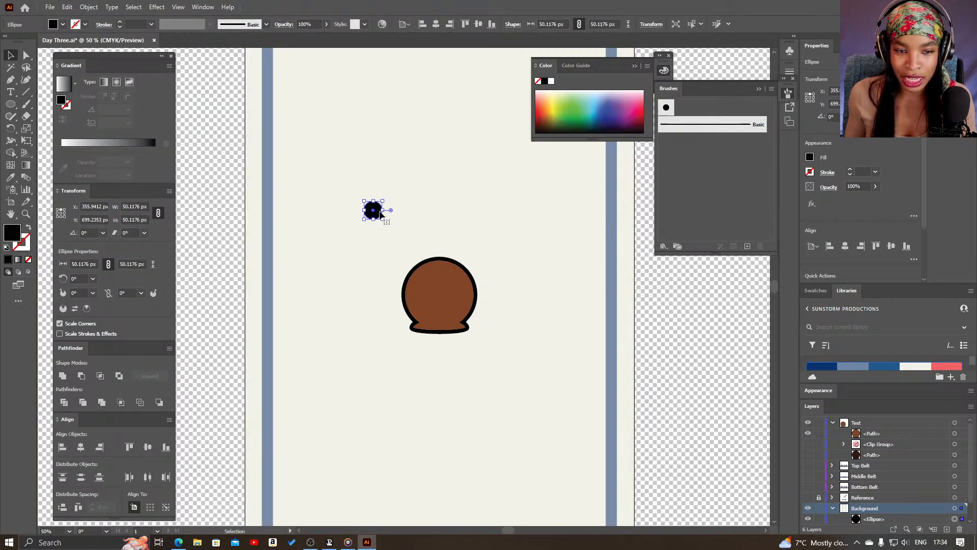
drag(375, 211, 695, 187)
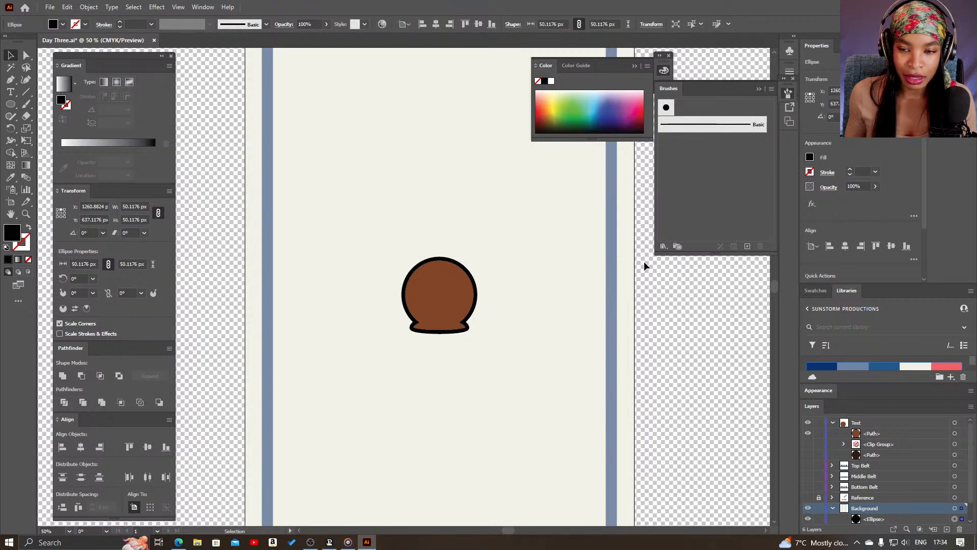
key(ctrl+z)
mouse_move(376, 210)
mouse_down()
mouse_move(676, 107)
mouse_move(707, 109)
mouse_move(564, 163)
mouse_move(359, 186)
mouse_up()
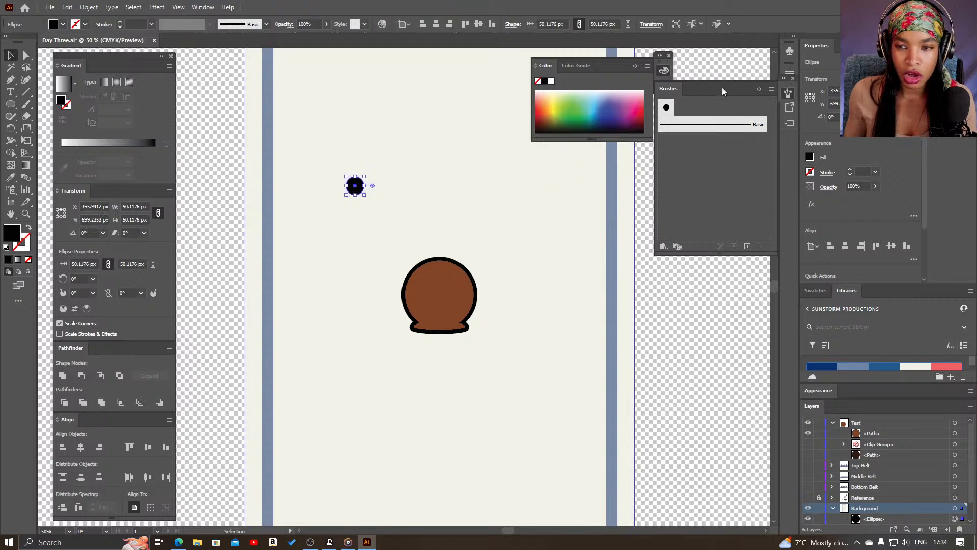
drag(667, 90, 569, 204)
drag(355, 187, 421, 196)
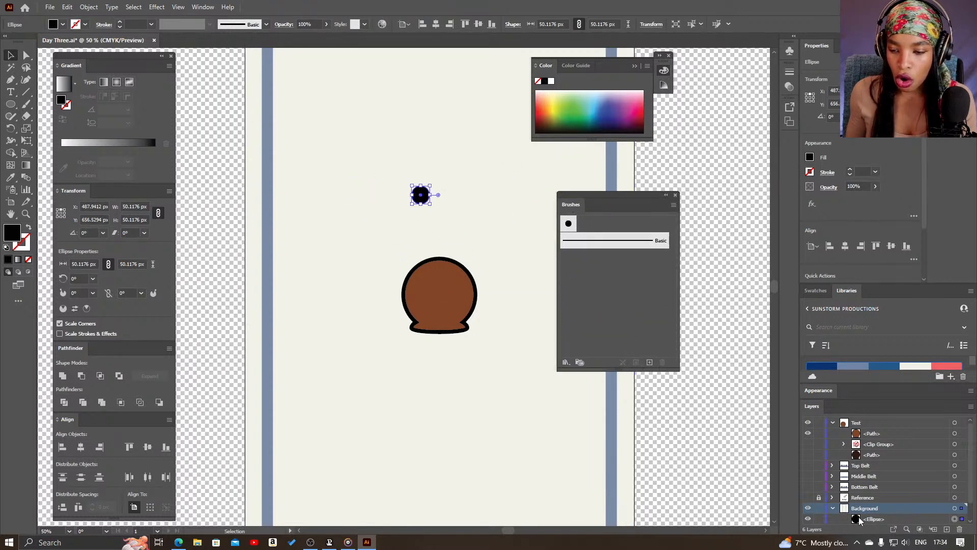
Create a new layer above the Test layer and move the black circle from Background into it
click(879, 424)
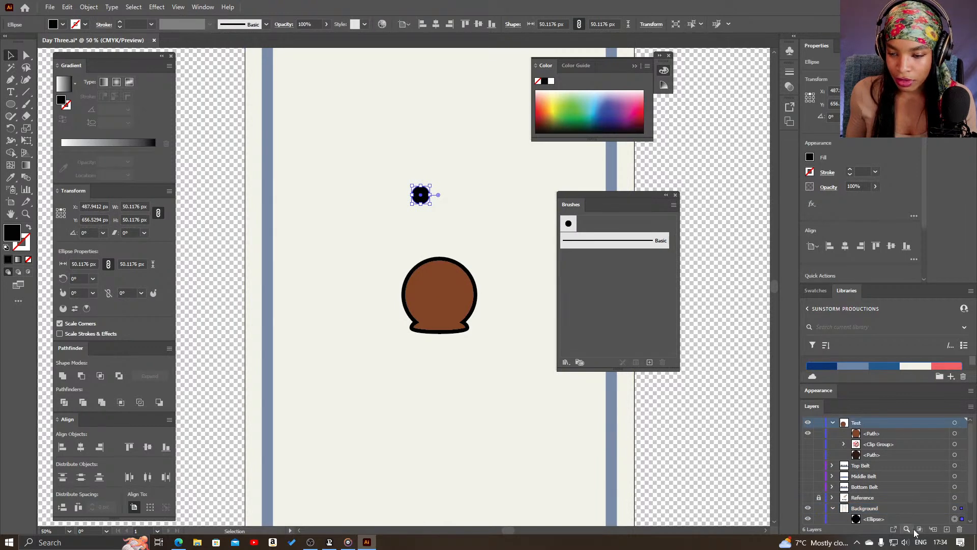
click(947, 530)
scroll(895, 515, down, 2)
drag(871, 501, 878, 426)
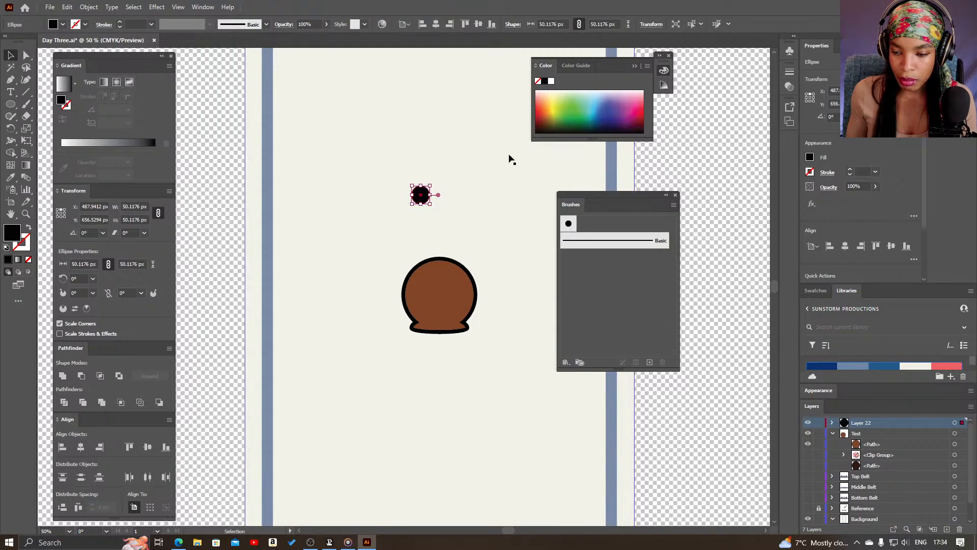
Start a new Scatter Brush from the selected black circle
click(649, 362)
drag(500, 234, 346, 118)
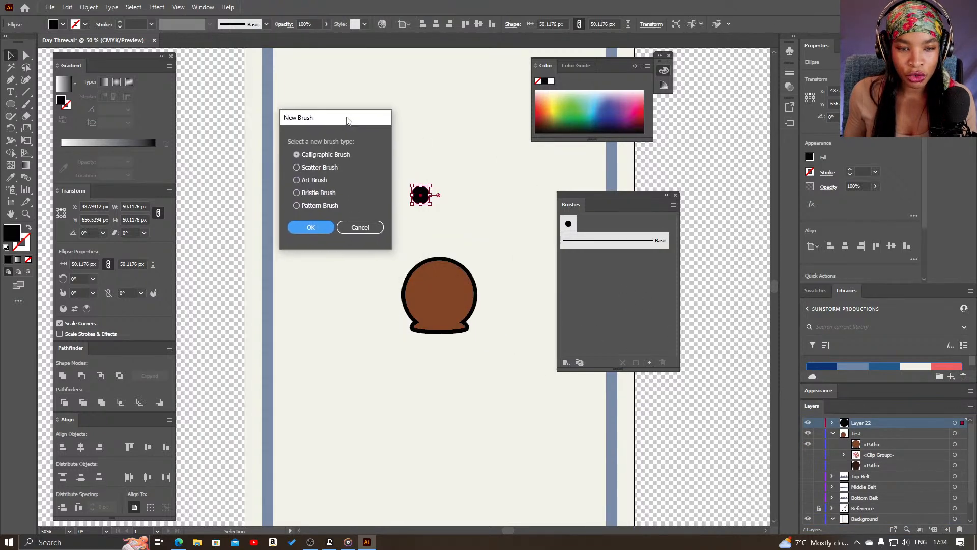
click(299, 180)
click(298, 168)
click(311, 228)
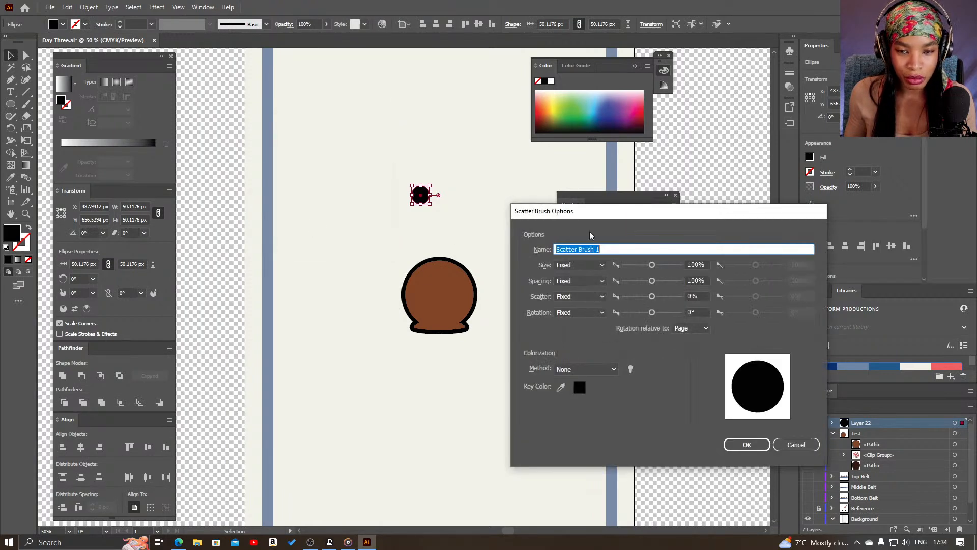
Set the scatter brush's colorization method to Tints and save the brush with its other options at default
mouse_move(606, 217)
mouse_down()
mouse_move(598, 119)
mouse_move(647, 103)
mouse_move(646, 114)
mouse_up()
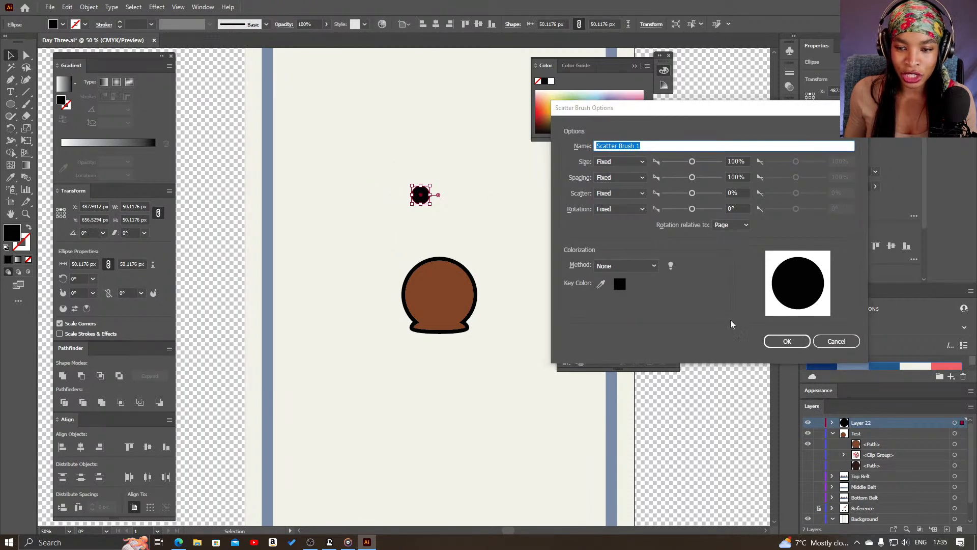
click(654, 266)
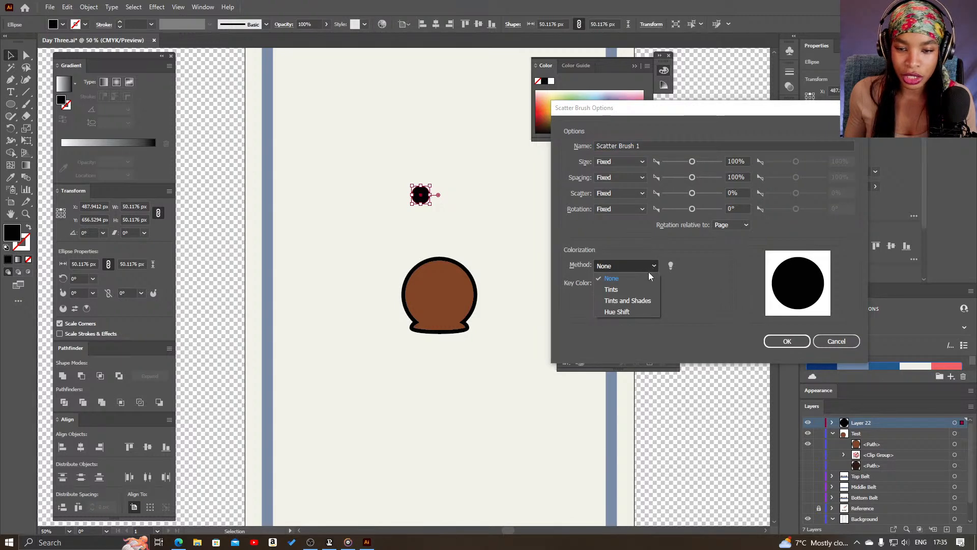
click(624, 261)
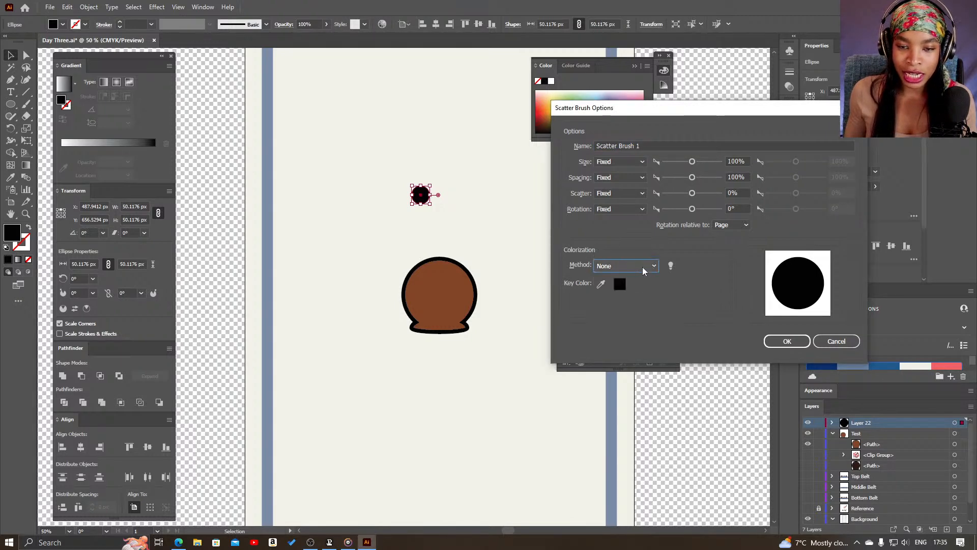
click(644, 268)
click(637, 286)
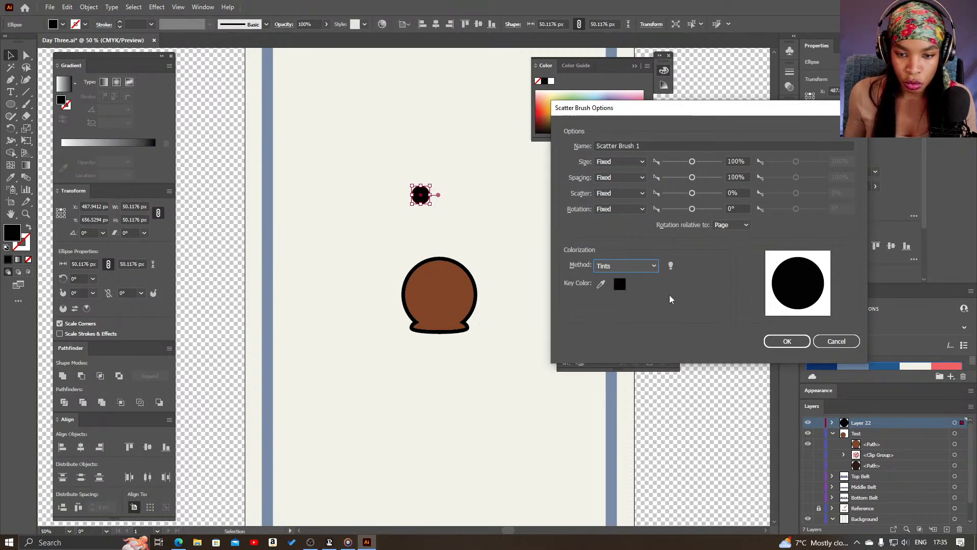
click(787, 341)
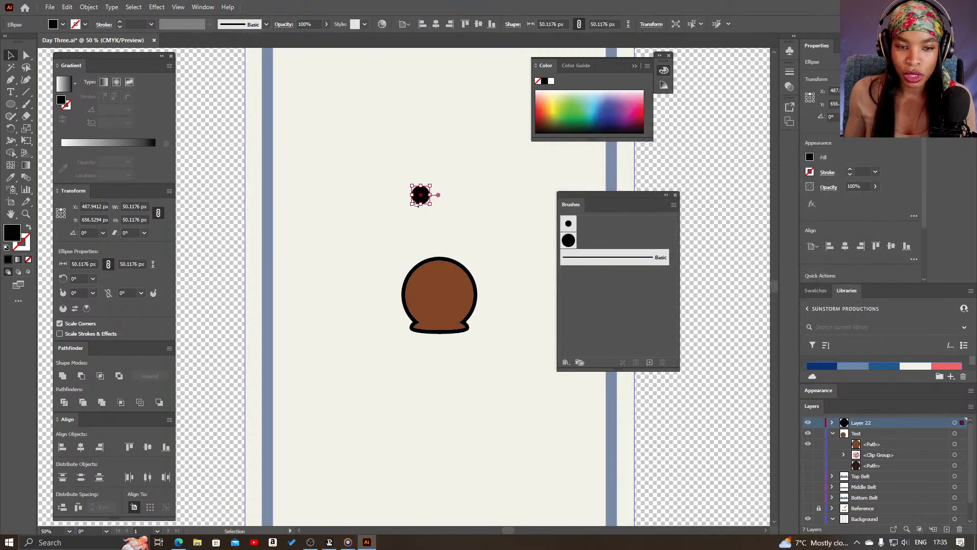
Move the source circle to the blue frame's upper left and paint a winding scatter-brush stroke about 316 by 494 px around the head's upper left
drag(424, 194, 278, 97)
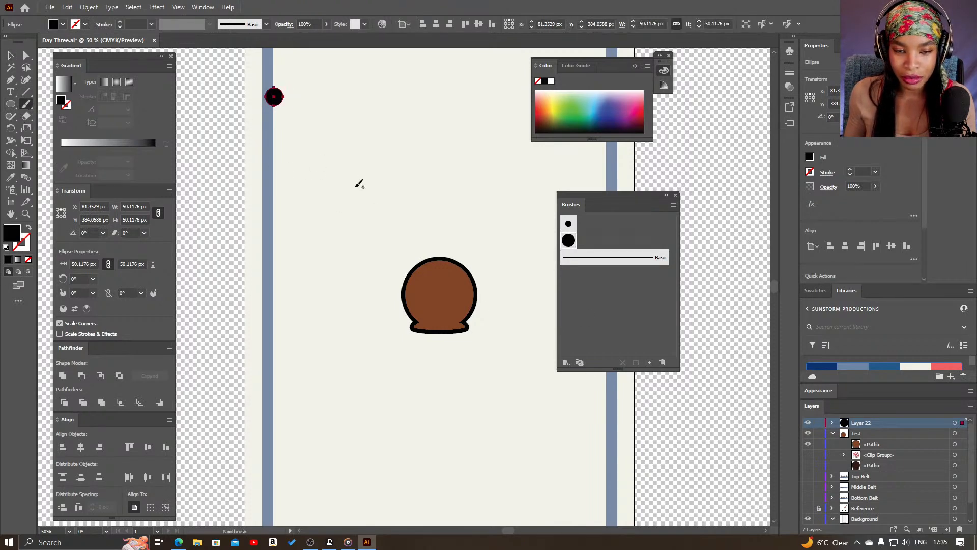
mouse_move(351, 308)
mouse_down()
mouse_move(346, 272)
mouse_move(359, 249)
mouse_up()
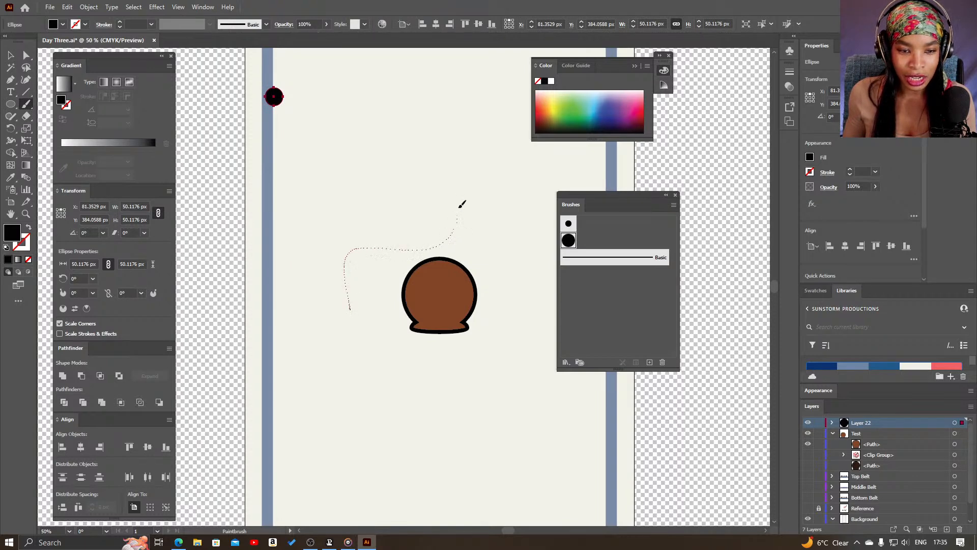
drag(455, 128, 457, 128)
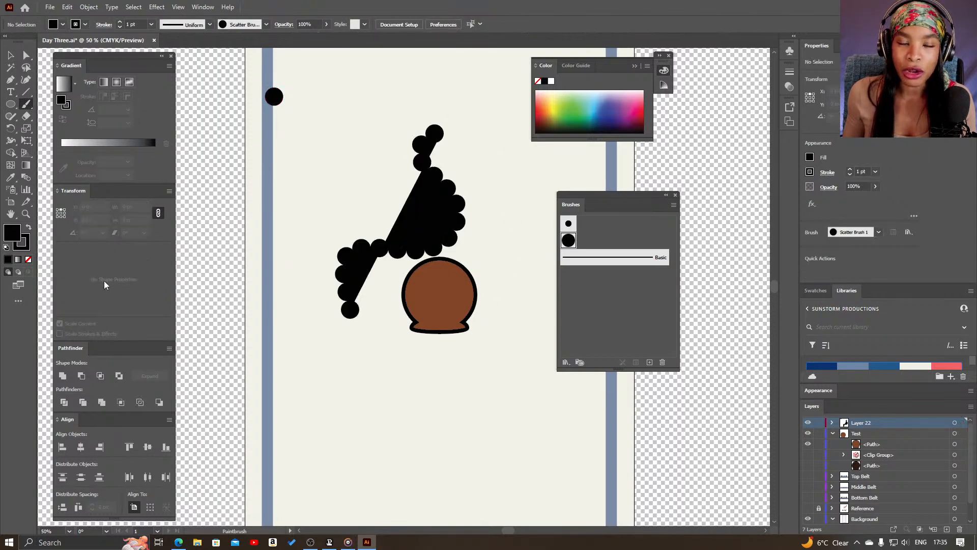
Remove the fill from the painted scatter-brush stroke so only the chain of circles is drawn
click(29, 259)
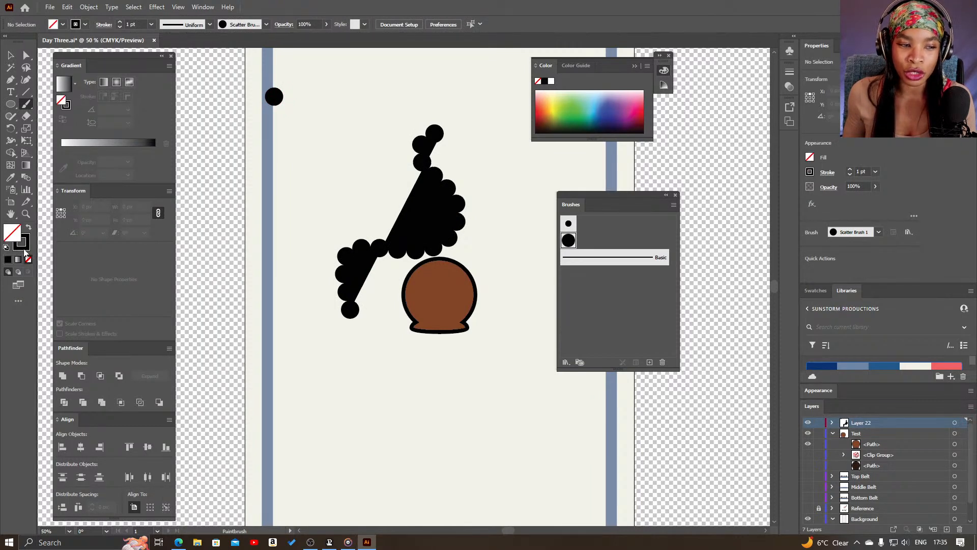
key(v)
click(367, 256)
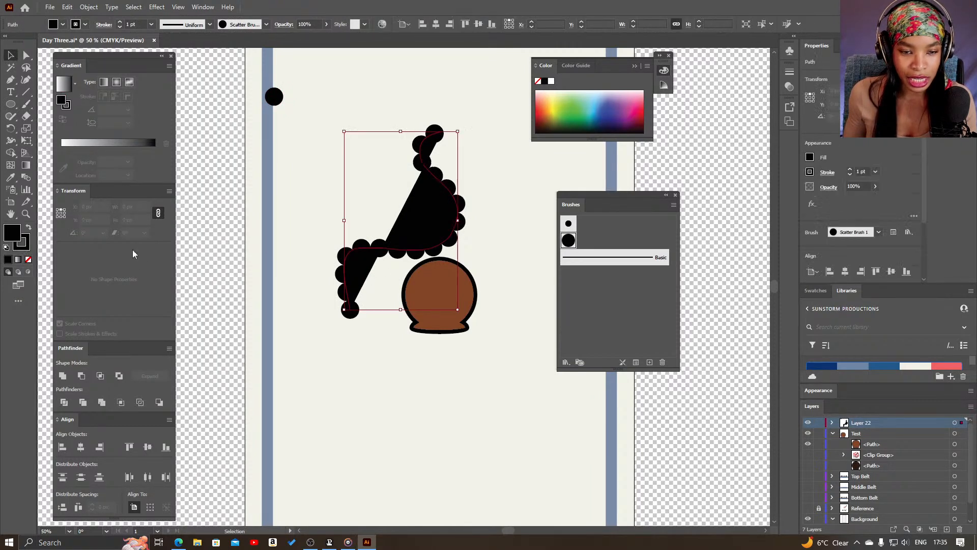
click(29, 261)
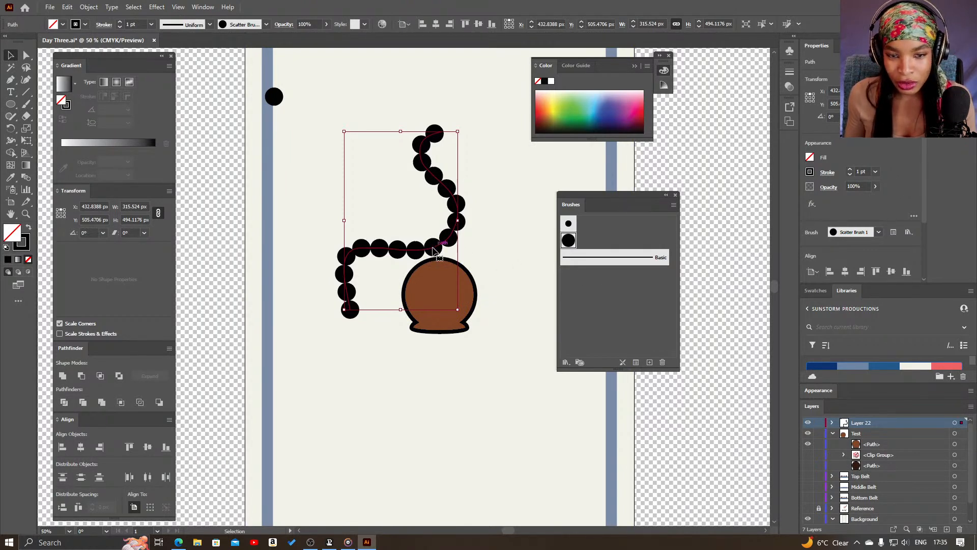
Set the second scatter brush's size, spacing and scatter variation to Random in its brush options
double_click(570, 240)
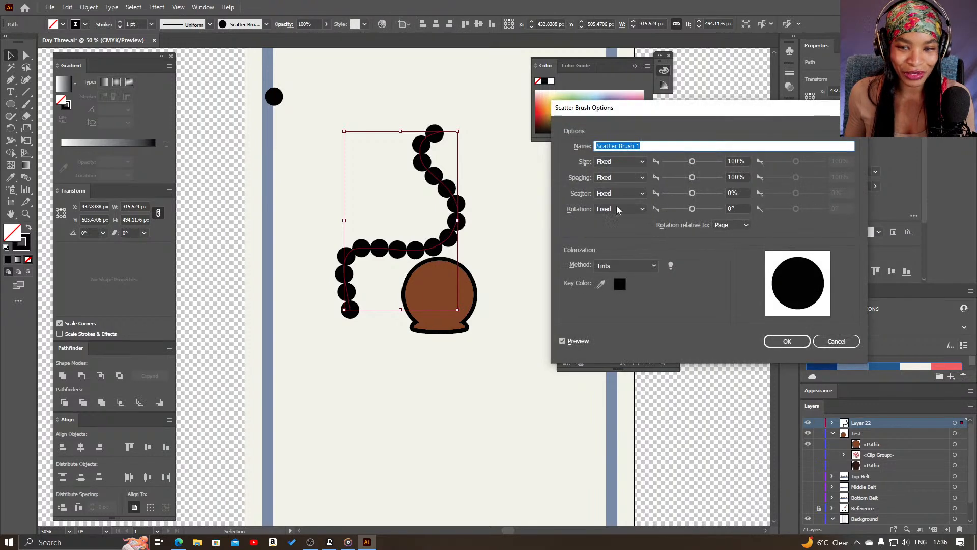
drag(626, 112, 567, 215)
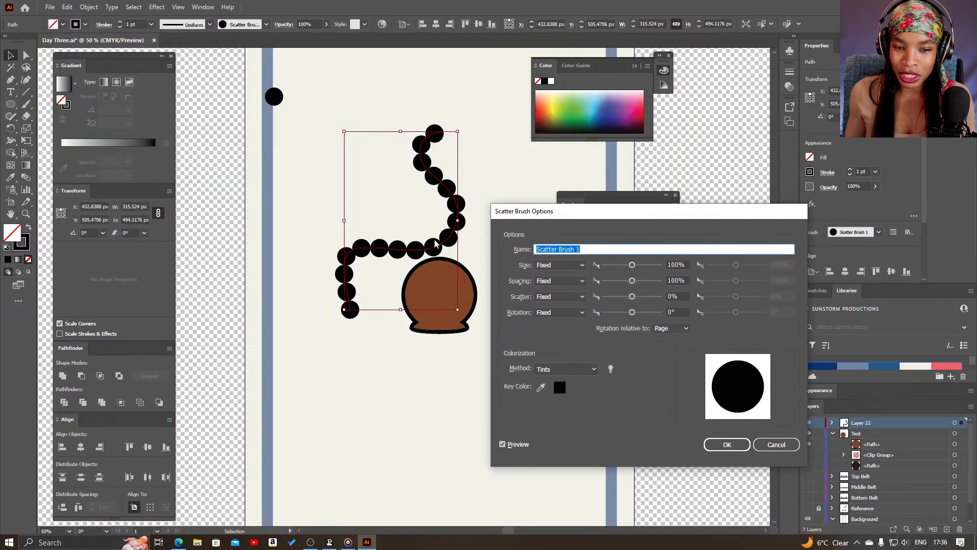
click(575, 265)
click(570, 288)
click(573, 281)
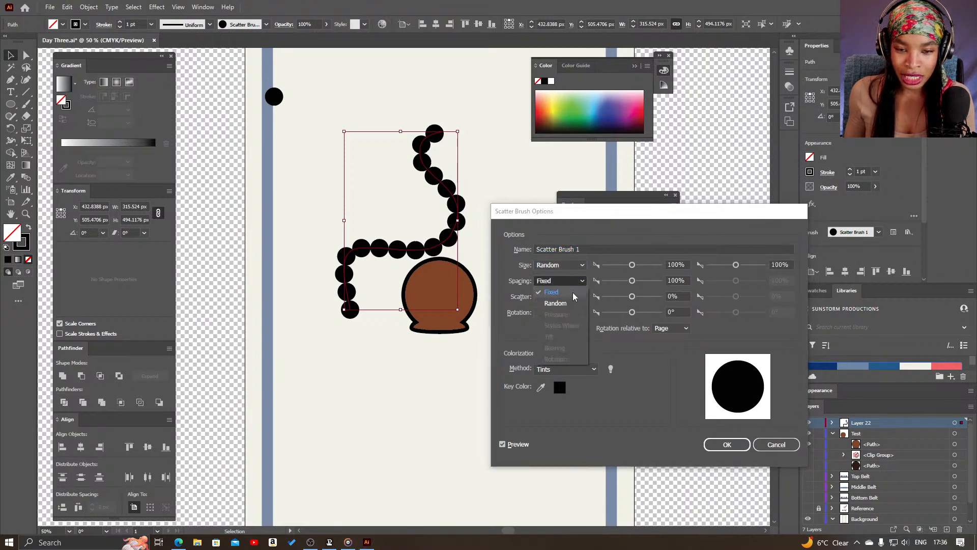
click(570, 304)
click(574, 297)
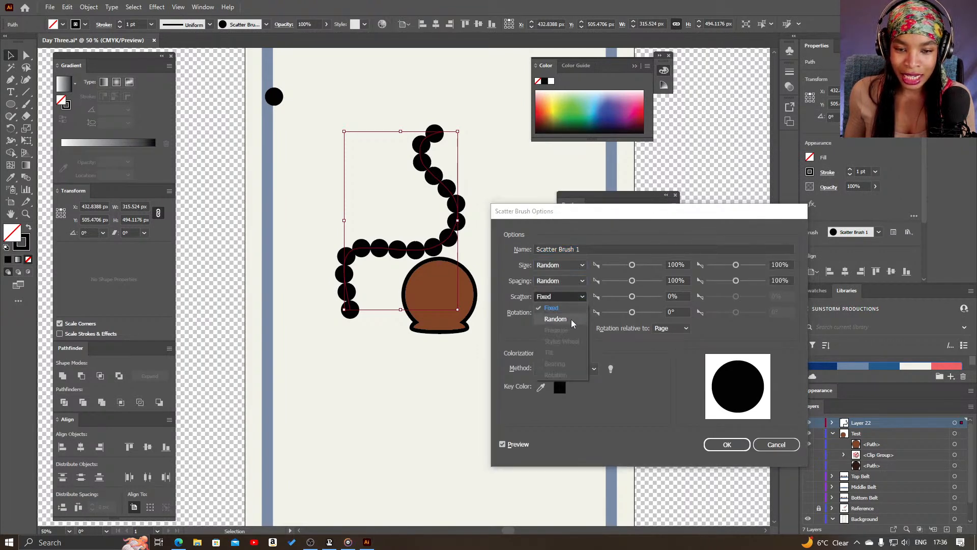
click(571, 320)
Set the brush's first values to 56% size, 350% spacing and 184% scatter, and apply the changes to existing strokes
drag(615, 224, 599, 218)
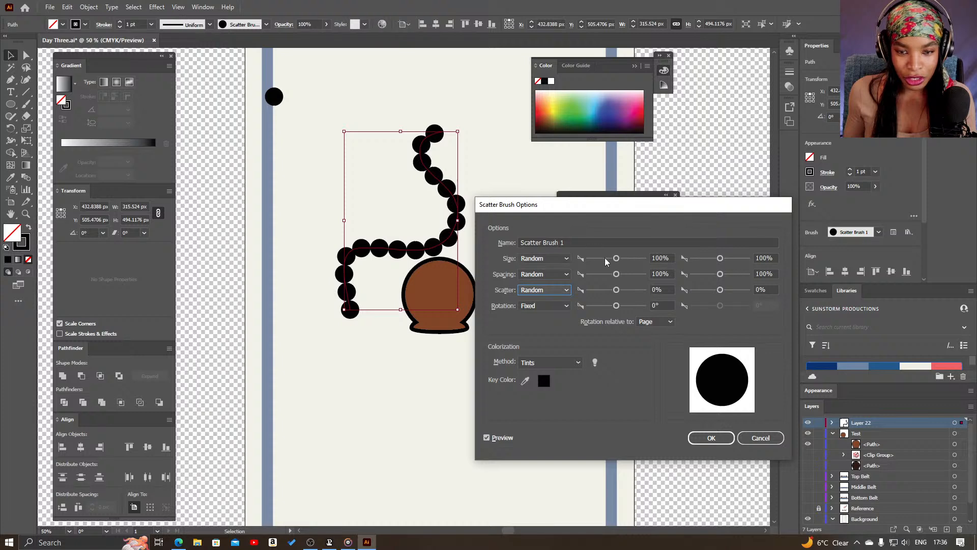
mouse_move(616, 260)
mouse_down()
mouse_move(605, 261)
mouse_move(621, 279)
mouse_move(610, 294)
mouse_up()
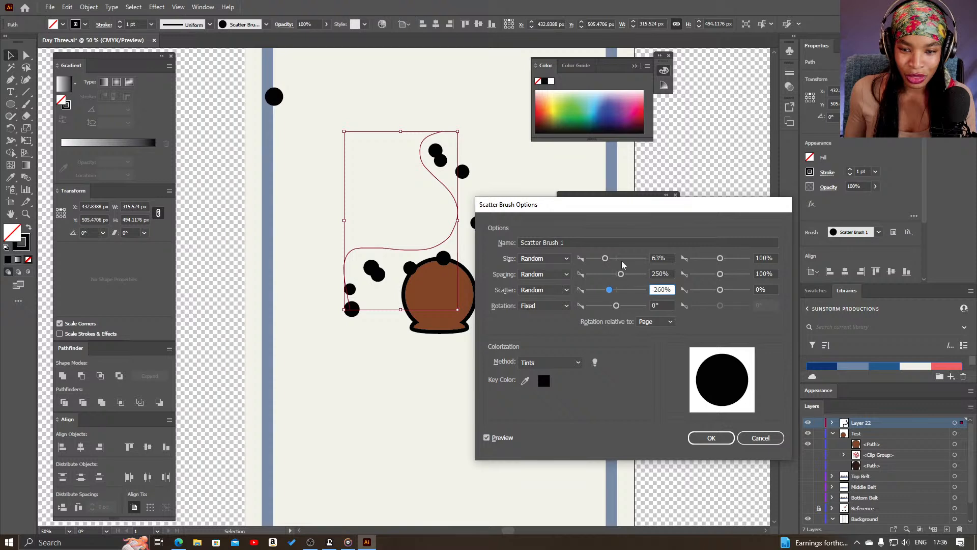
drag(623, 213, 651, 237)
mouse_move(638, 314)
mouse_down()
mouse_move(654, 305)
mouse_move(631, 288)
mouse_up()
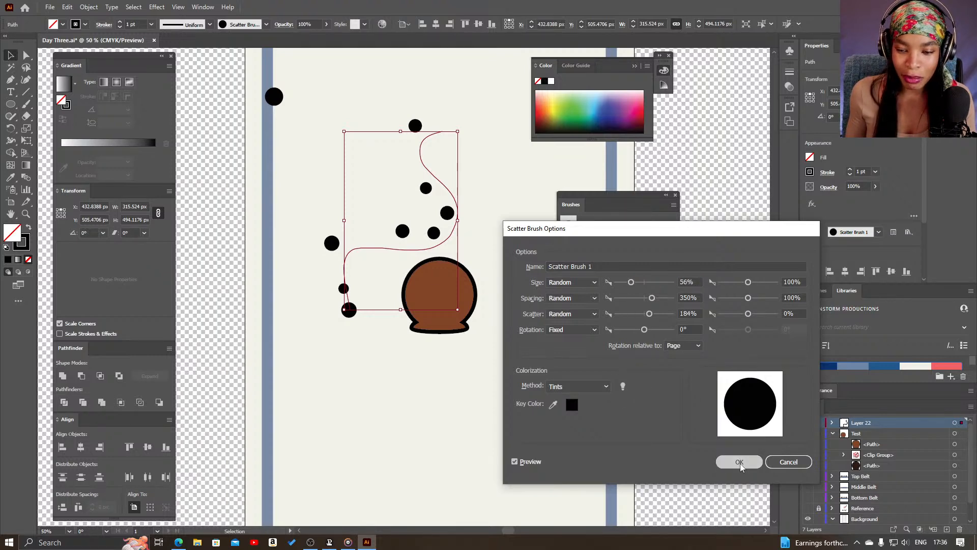
click(740, 462)
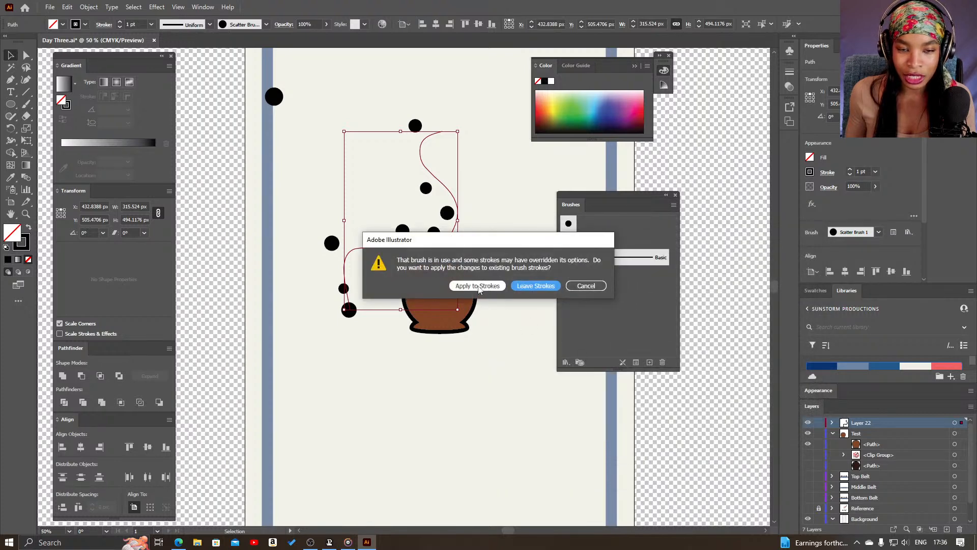
drag(525, 242, 608, 300)
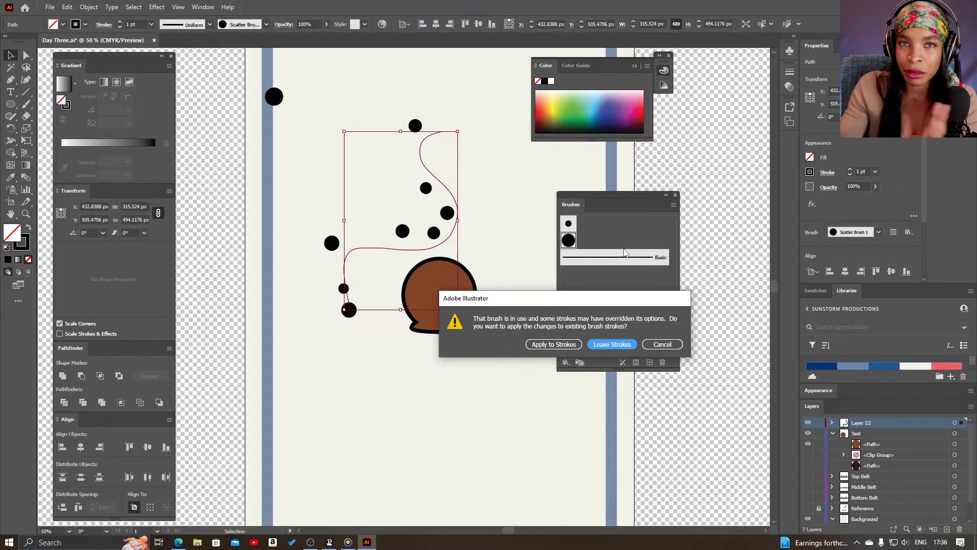
click(568, 345)
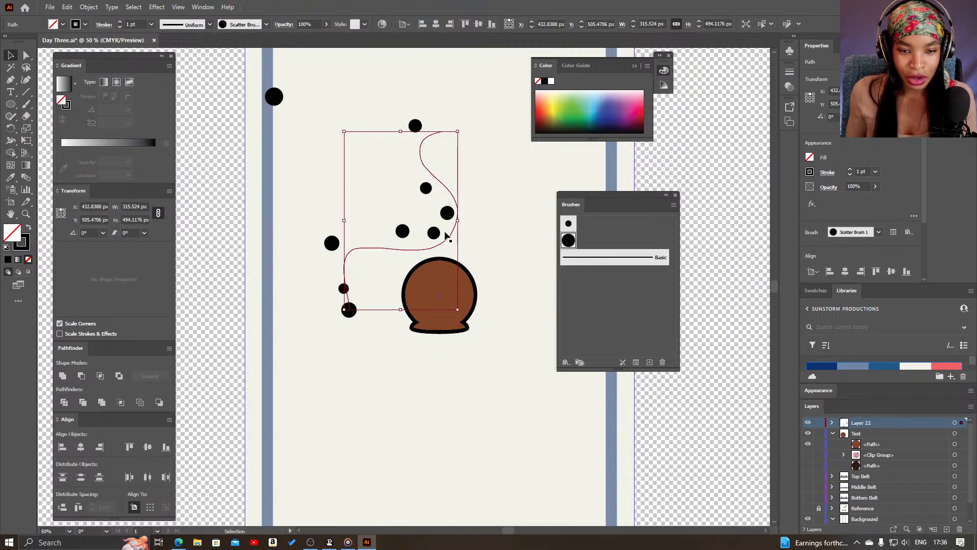
Move the scattered winding stroke over to the left blue frame and add a new layer inside the Test layer
mouse_move(447, 245)
mouse_down()
mouse_move(348, 227)
mouse_move(360, 253)
mouse_move(365, 218)
mouse_move(366, 228)
mouse_up()
click(879, 447)
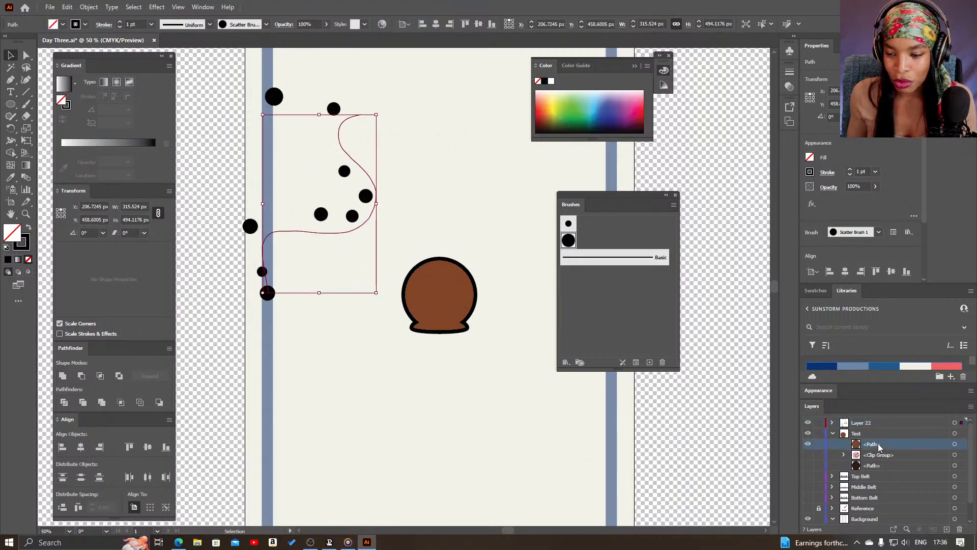
click(947, 530)
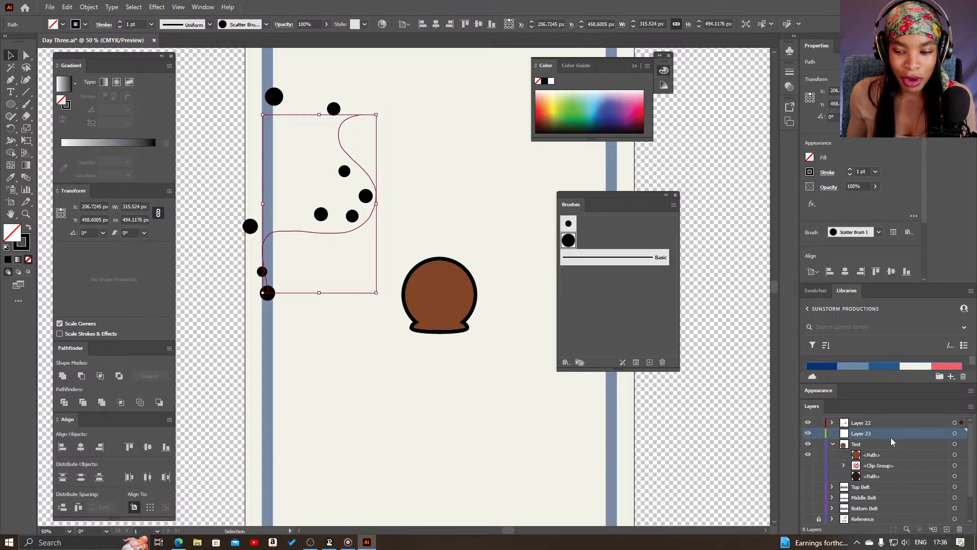
drag(891, 444, 894, 453)
Paint black scatter-brush strokes without fill across the brown head and around its outline
click(26, 105)
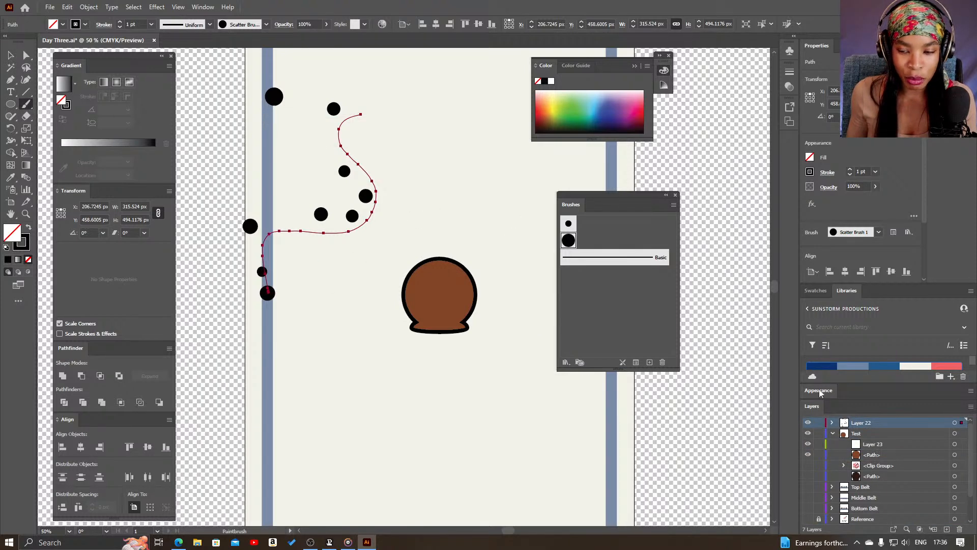
click(947, 366)
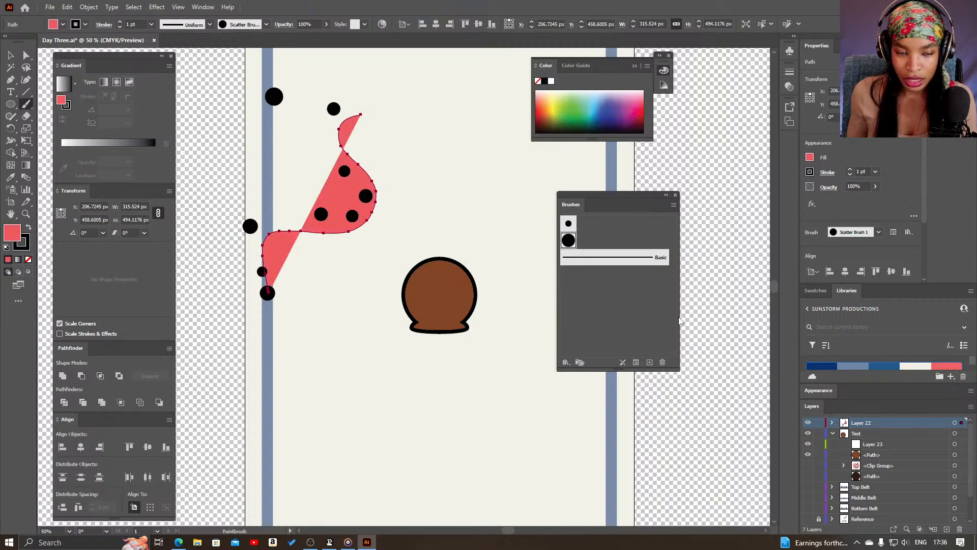
key(slash)
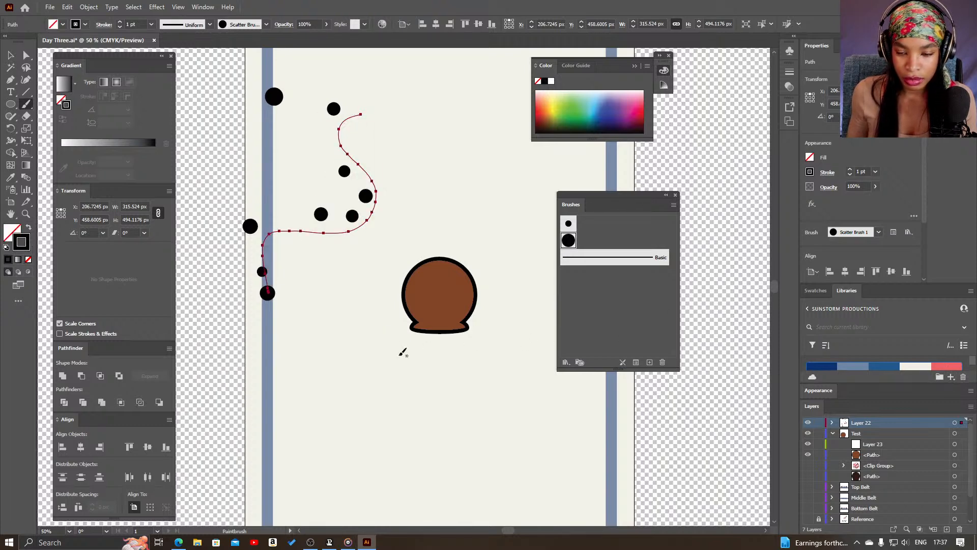
click(955, 445)
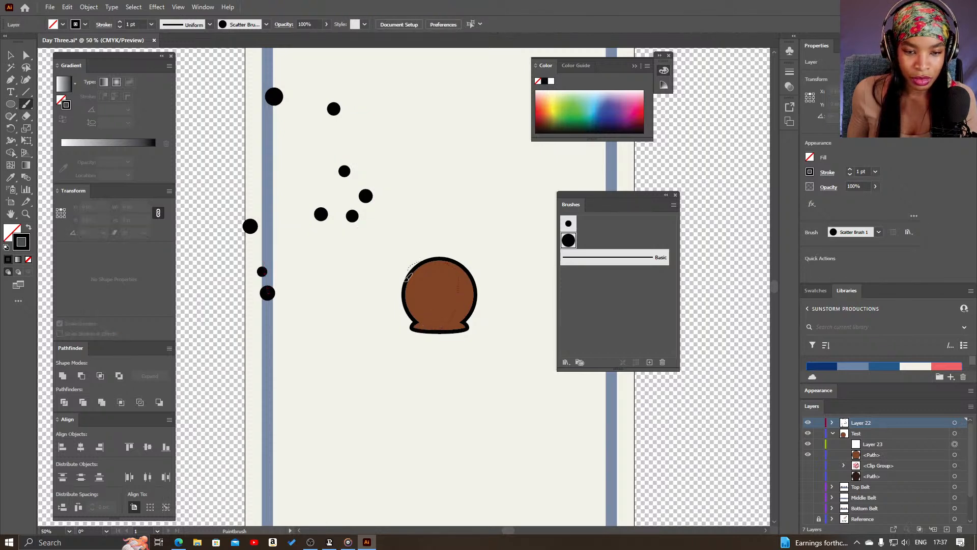
mouse_move(451, 317)
mouse_down()
mouse_move(442, 276)
mouse_move(426, 299)
mouse_up()
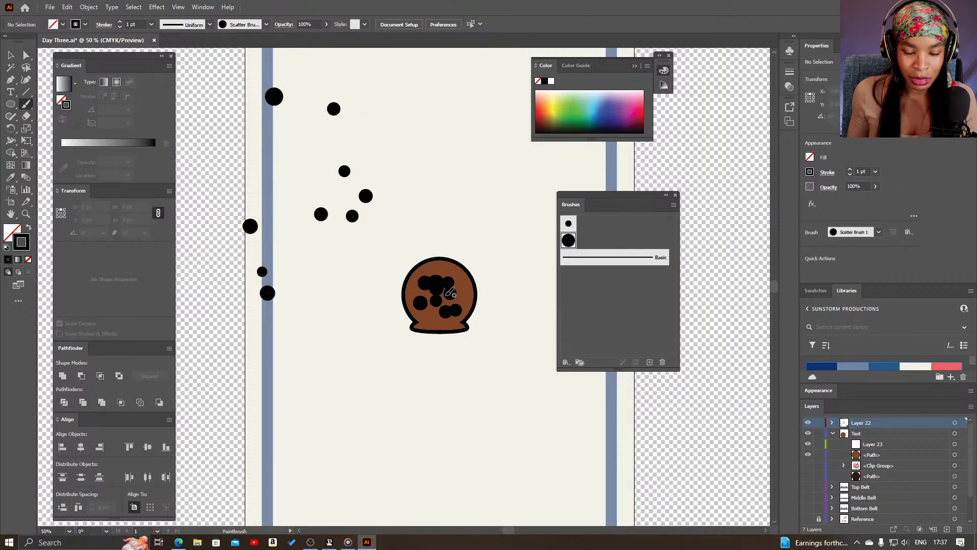
mouse_move(435, 263)
mouse_down()
mouse_move(468, 279)
mouse_move(478, 330)
mouse_move(455, 342)
mouse_up()
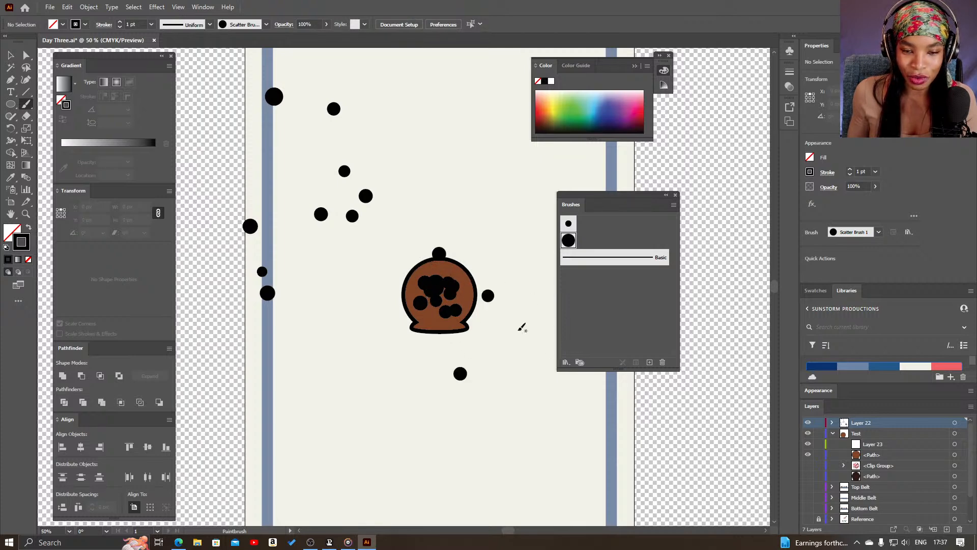
Reshape a scatter stroke on the head by pulling its anchor points outward, and recolor its dots coral red
key(a)
click(457, 288)
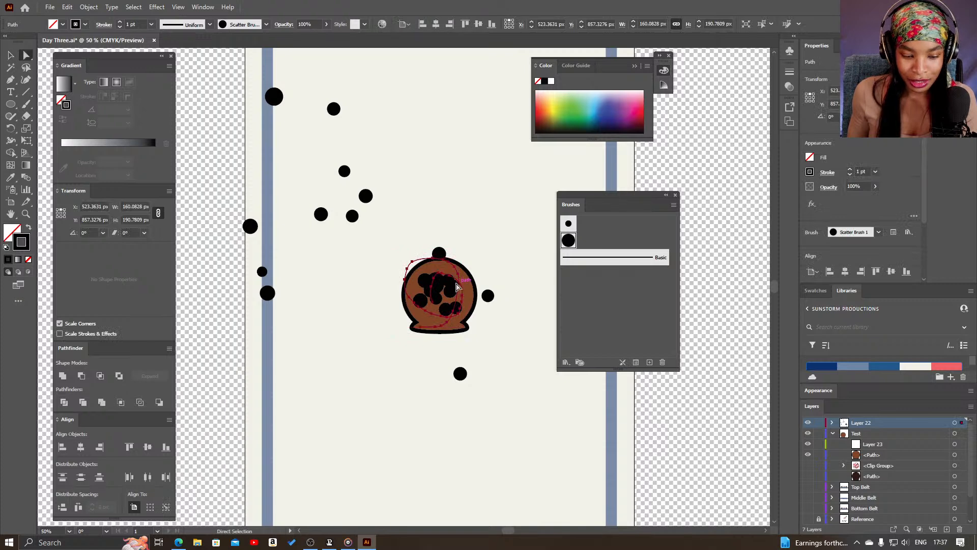
mouse_move(453, 283)
mouse_down()
mouse_move(467, 285)
mouse_move(459, 264)
mouse_move(445, 281)
mouse_move(412, 262)
mouse_move(404, 324)
mouse_up()
drag(421, 280, 395, 225)
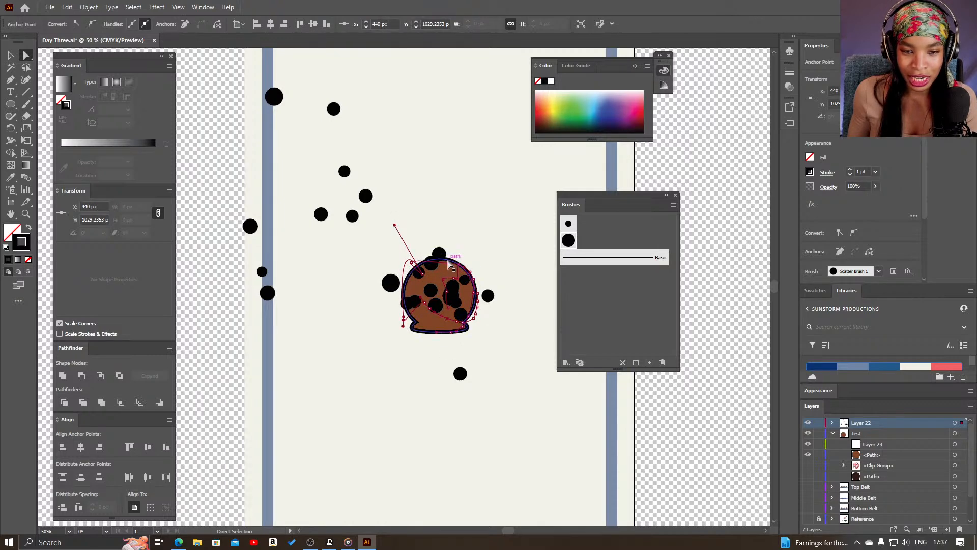
drag(450, 266, 464, 238)
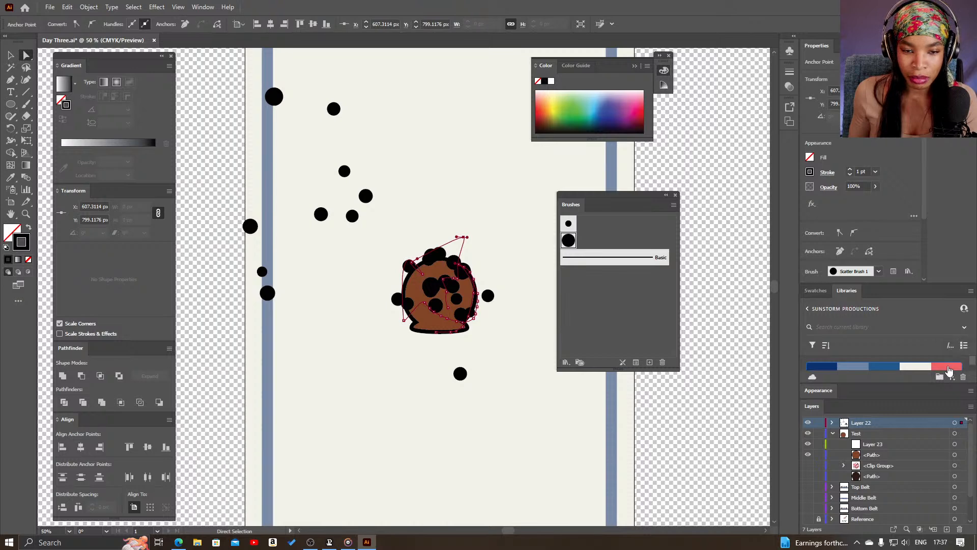
click(948, 367)
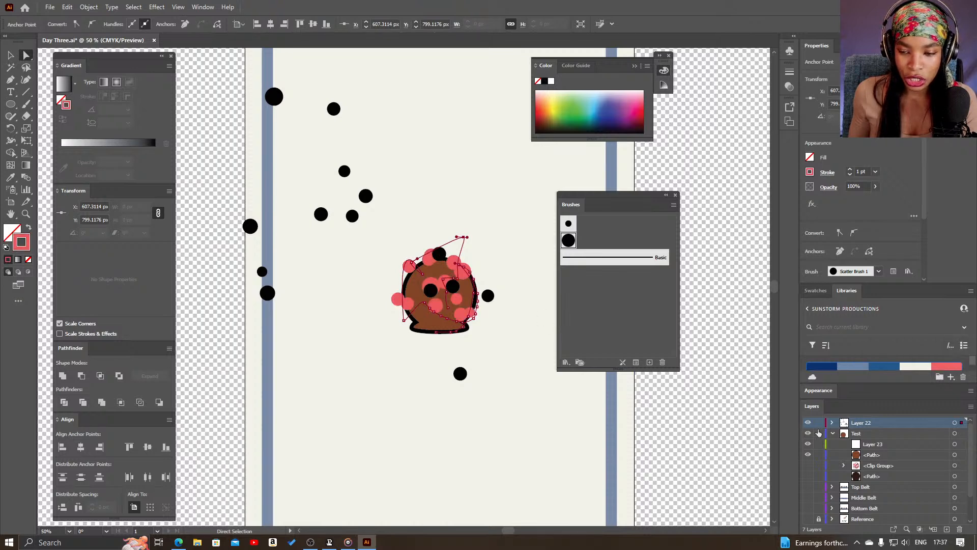
Delete the two remaining black scatter strokes on the head from Layer 22, keeping the coral one
click(831, 423)
scroll(873, 440, down, 2)
scroll(874, 441, up, 3)
click(956, 443)
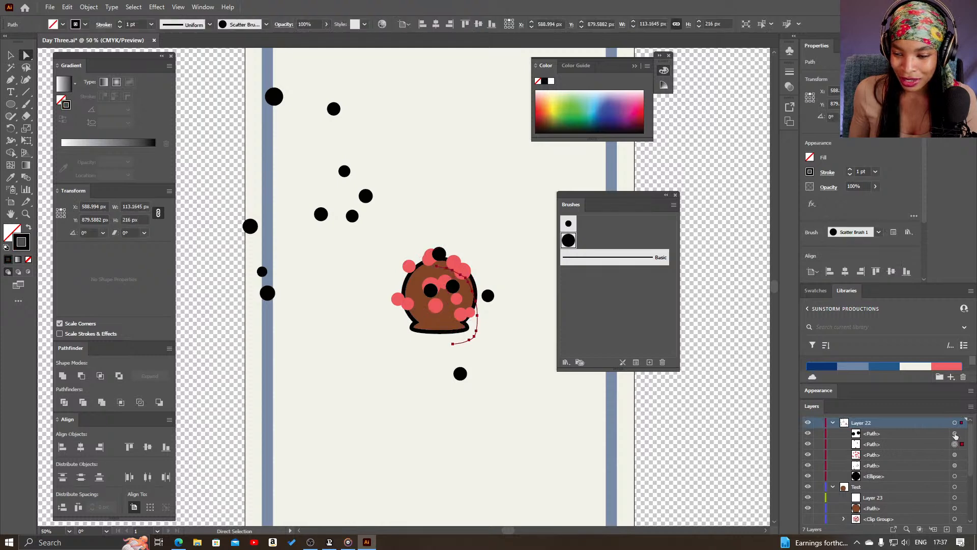
click(935, 448)
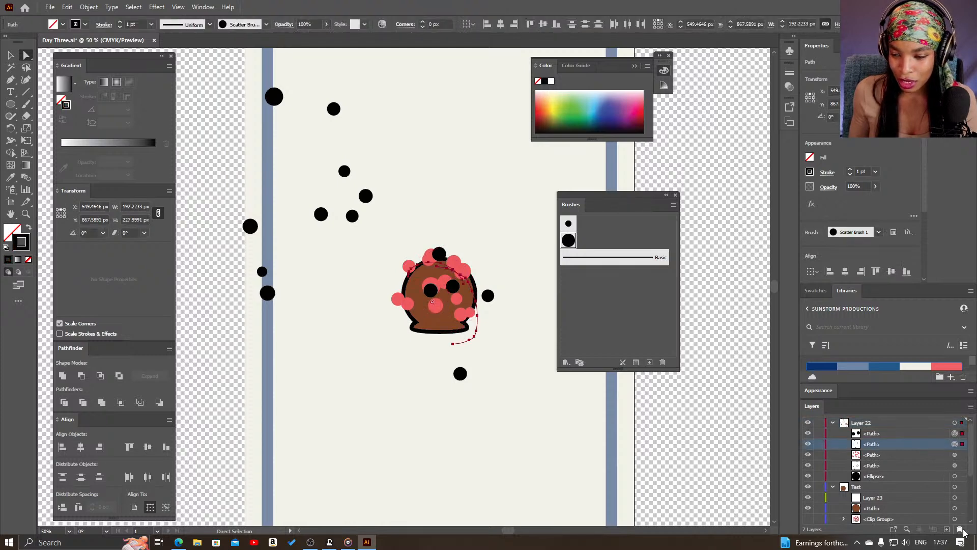
key(Delete)
click(914, 437)
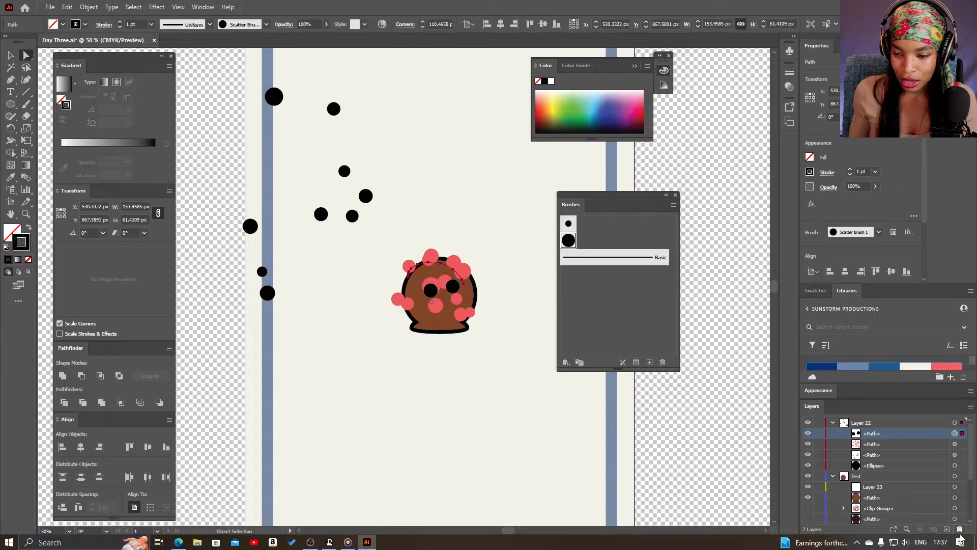
key(Delete)
Move the coral scatter stroke slightly down and to the right over the head
drag(434, 292, 441, 301)
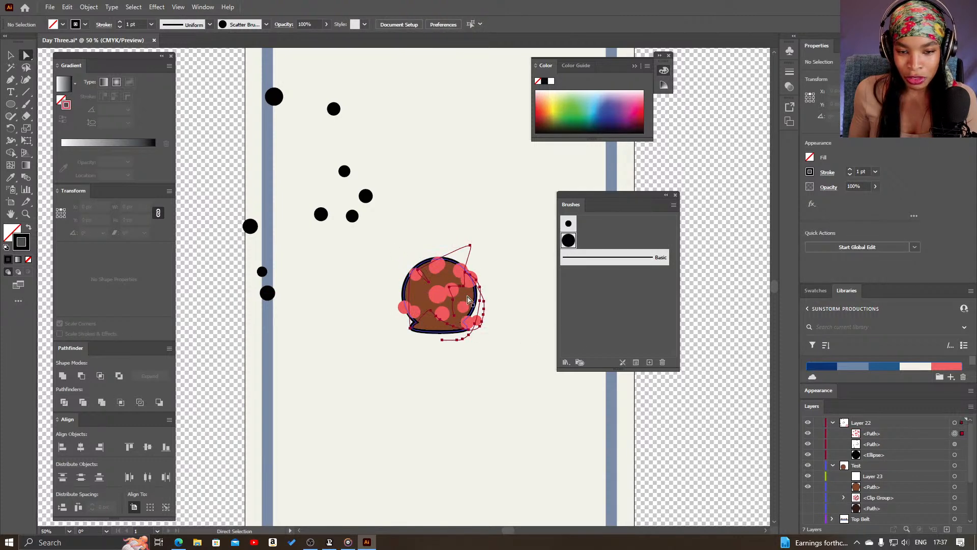
key(z)
click(479, 296)
drag(371, 239, 425, 265)
key(v)
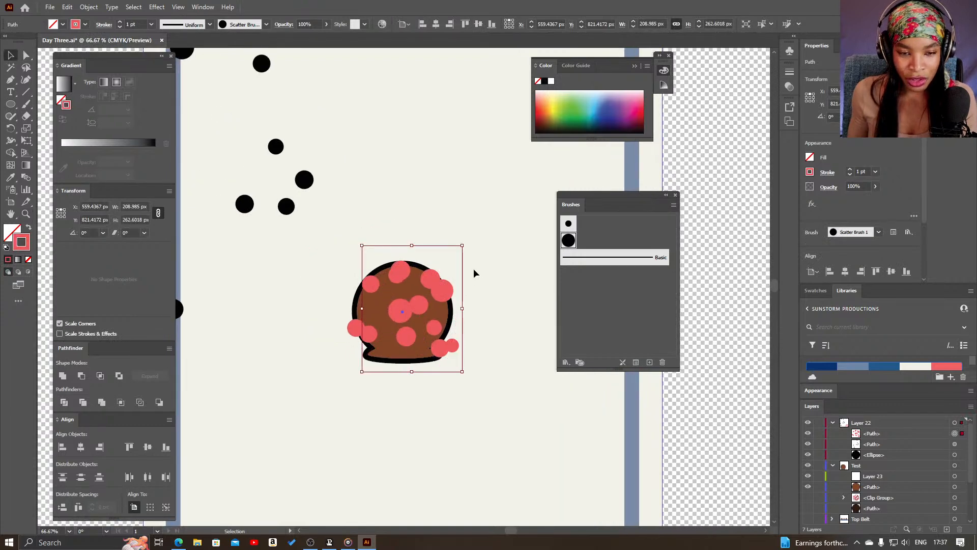
click(475, 274)
Place the coral stroke in the Test layer beneath a duplicate of the head path, and delete the empty Layer 23
click(883, 445)
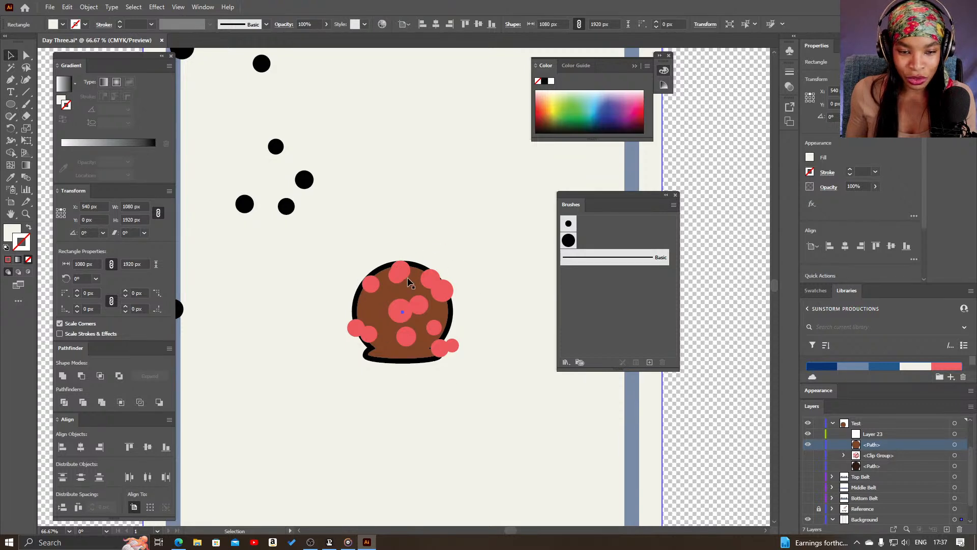
click(954, 445)
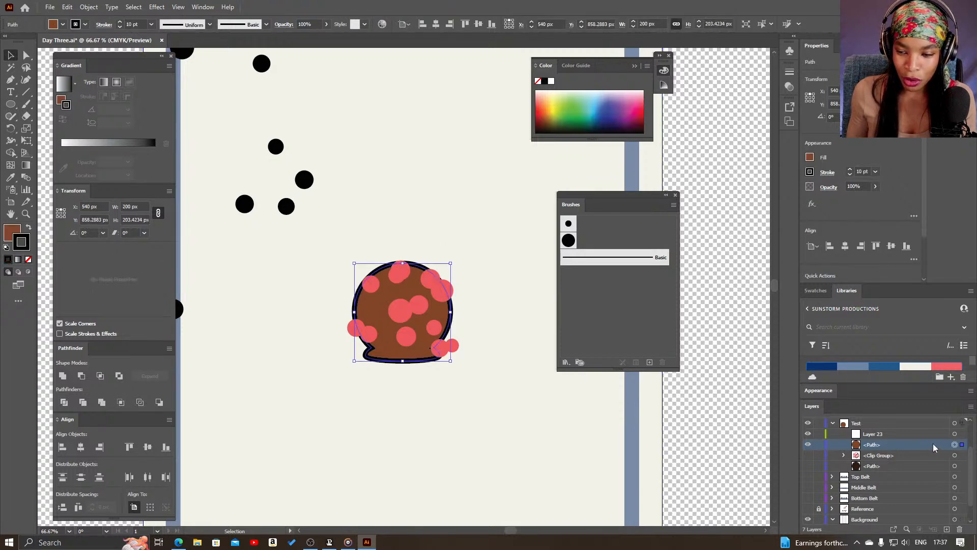
drag(909, 448, 883, 486)
click(879, 487)
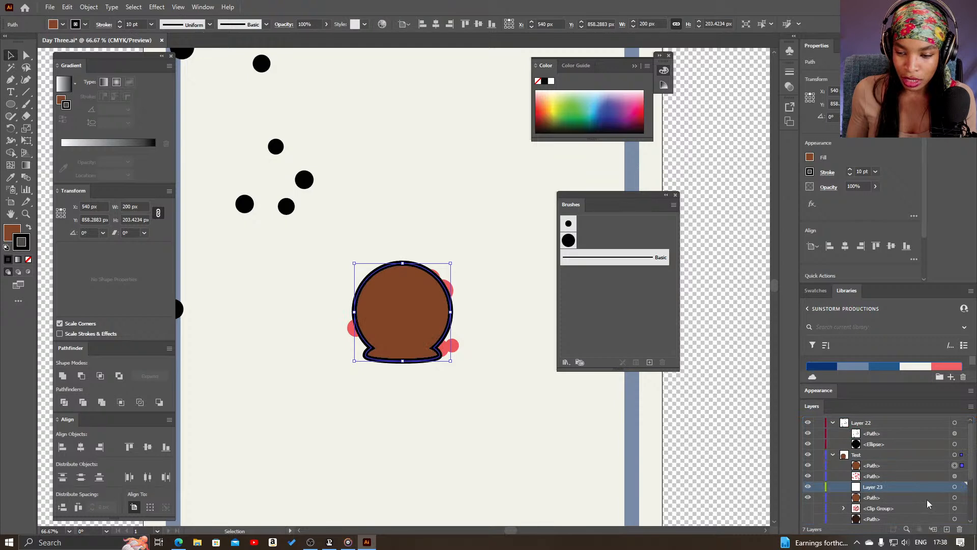
click(961, 530)
Try to make a clipping mask from the duplicated head path and the coral scatter stroke
click(948, 469)
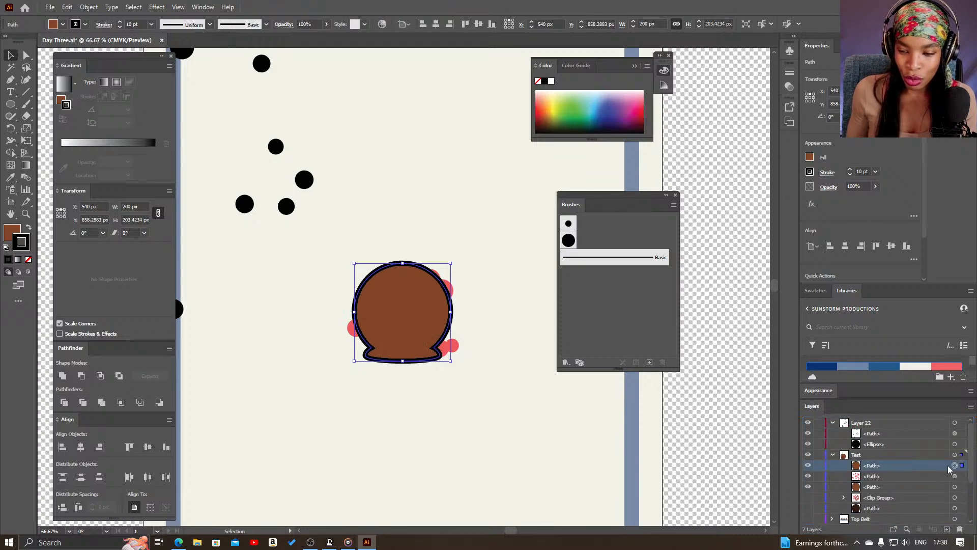
shift+click(947, 477)
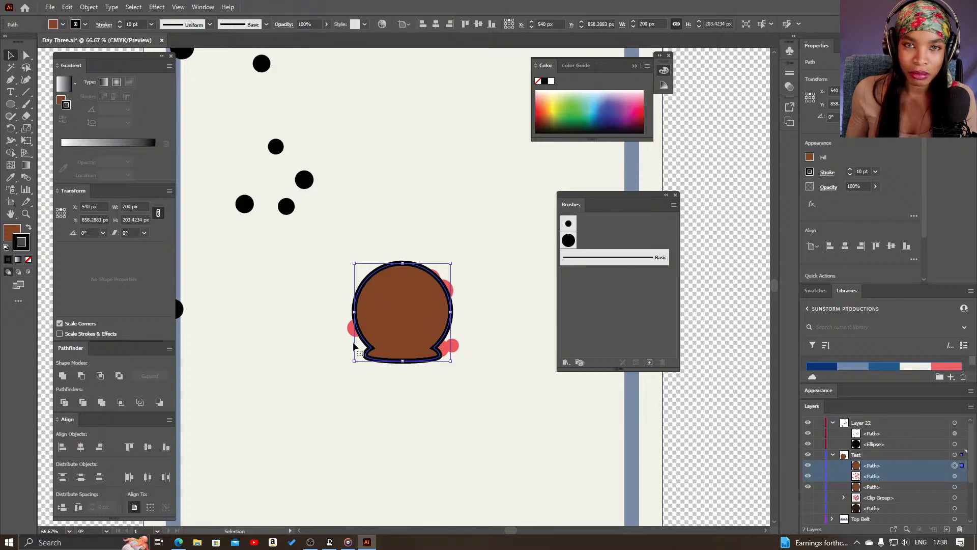
right_click(421, 319)
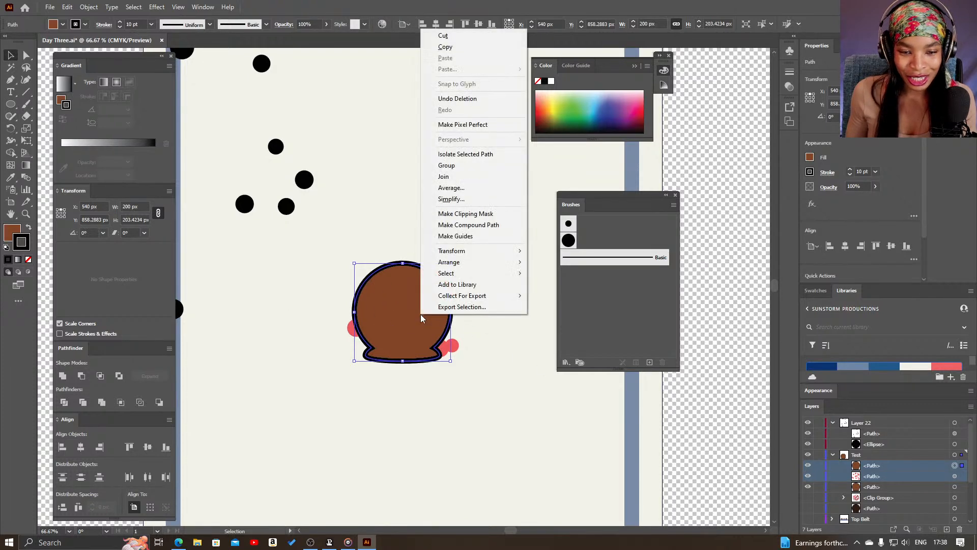
click(471, 214)
click(580, 286)
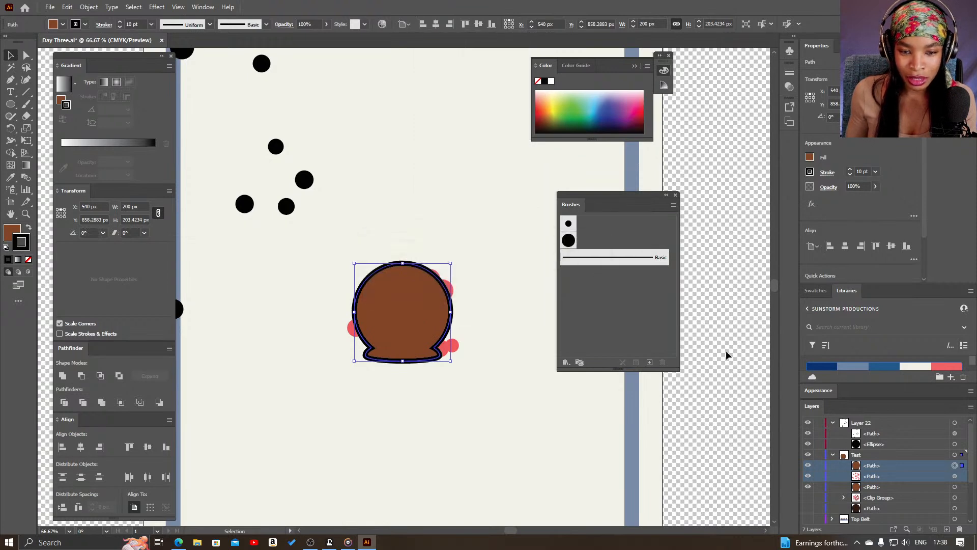
Clip the coral scatter stroke to the duplicated head path with a clipping mask
shift+click(957, 477)
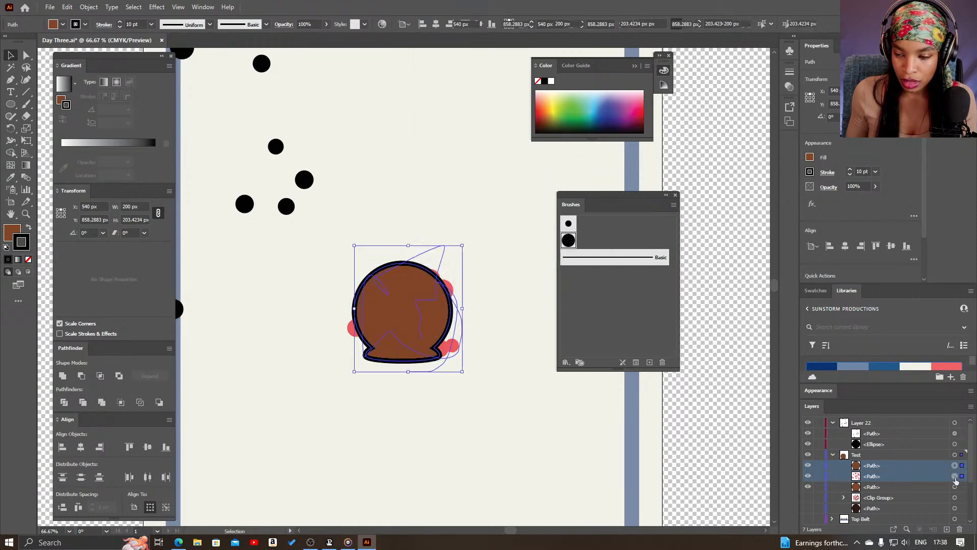
right_click(427, 308)
click(471, 207)
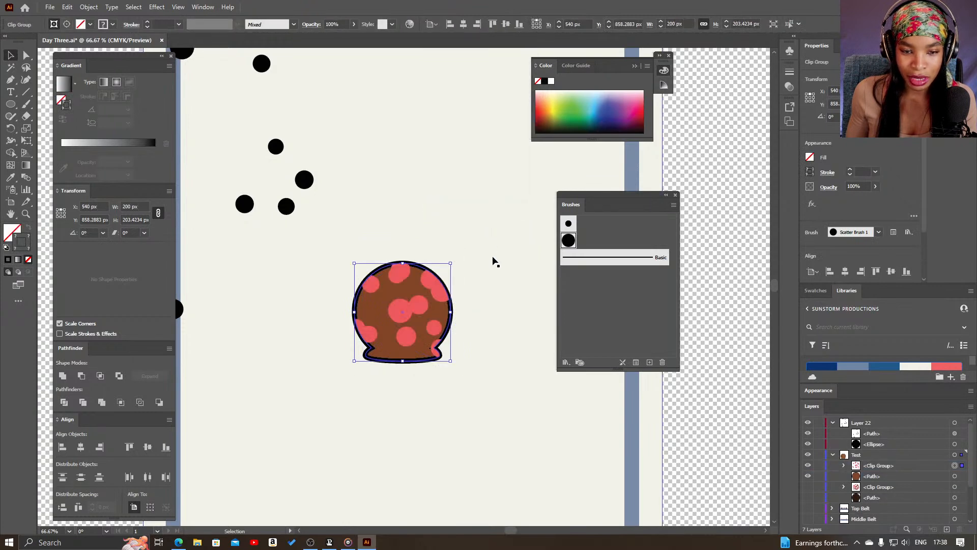
click(484, 354)
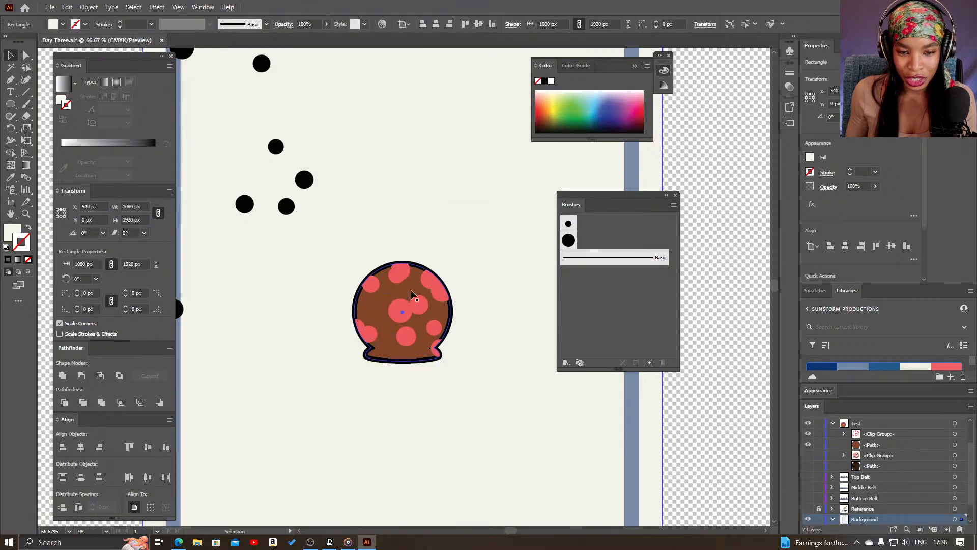
key(z)
drag(416, 327, 484, 374)
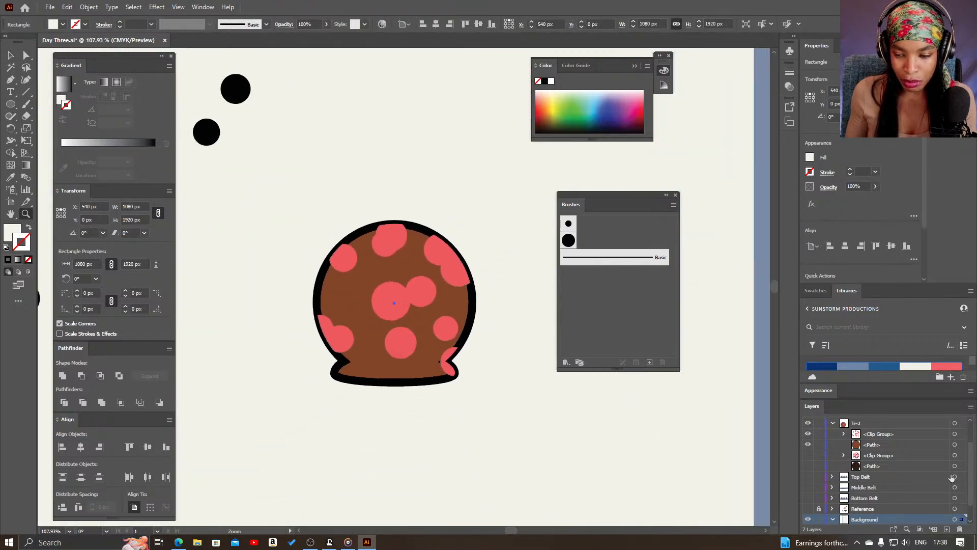
Duplicate the brown head path above the coral clip group and remove the copy's fill, keeping only its black outline
click(890, 442)
drag(876, 445, 897, 436)
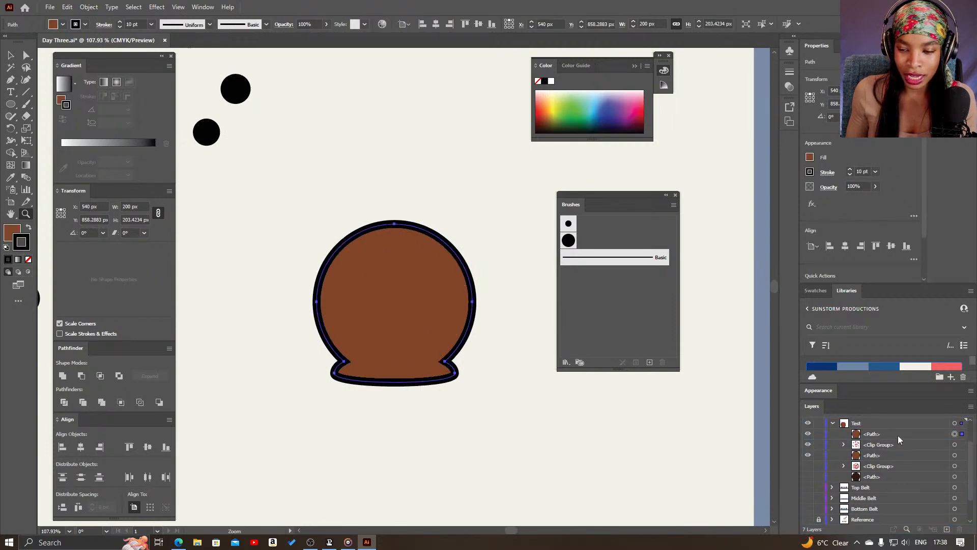
click(934, 436)
click(12, 232)
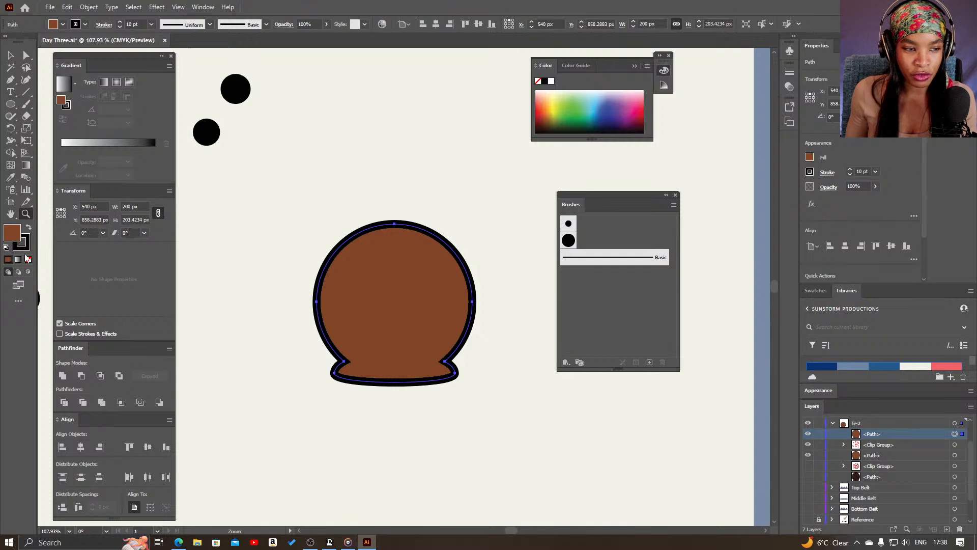
click(28, 261)
click(192, 252)
drag(560, 385, 215, 244)
alt+click(409, 329)
alt+click(406, 322)
drag(432, 188, 491, 324)
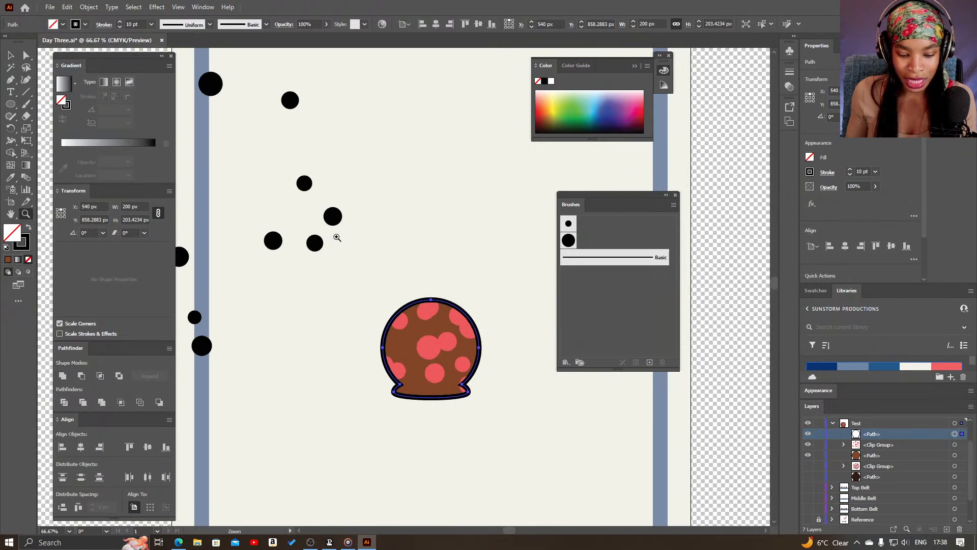
Delete the remaining black scatter stroke and the black ellipse from Layer 22
key(v)
click(322, 260)
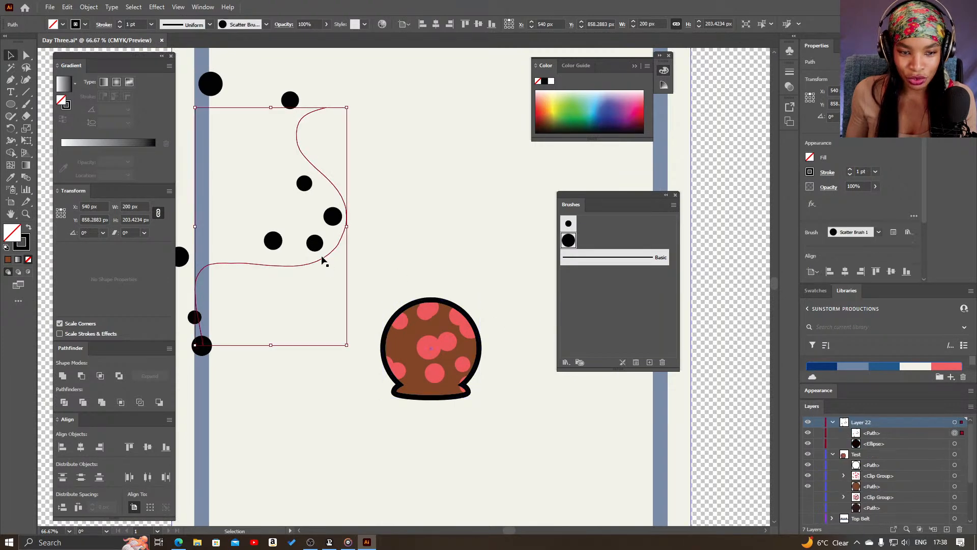
key(Delete)
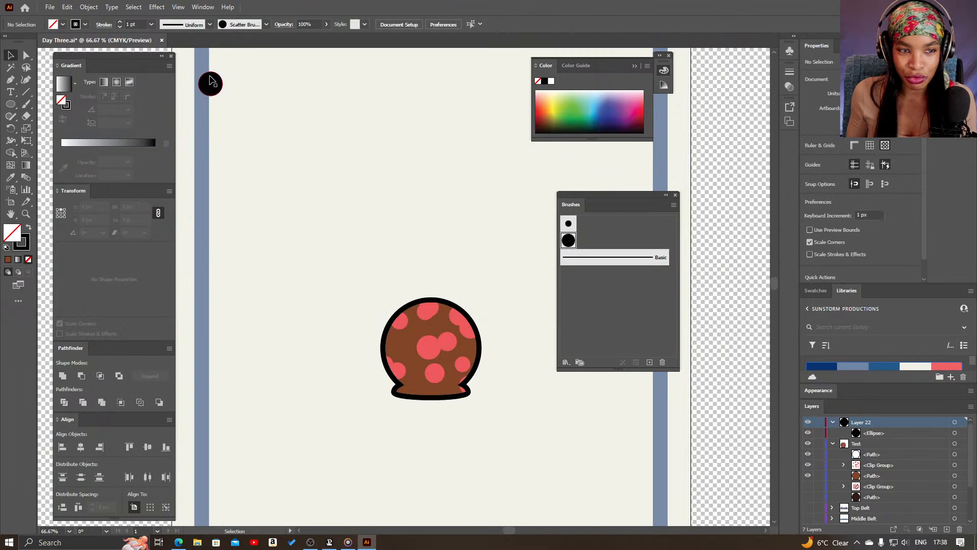
click(210, 83)
key(Delete)
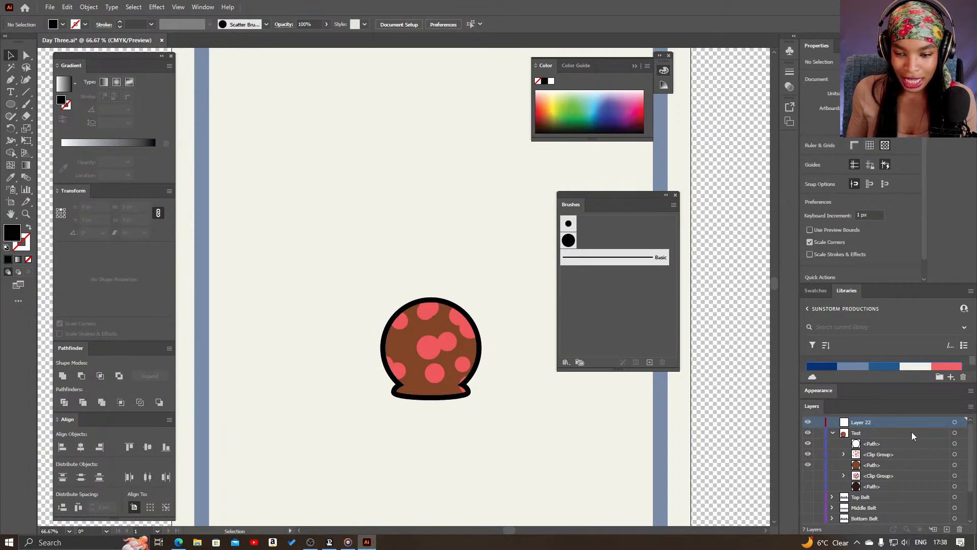
Duplicate the Test layer's dotted head, placing one copy over the artboard's right edge and the other slightly up and left of the original position
click(956, 434)
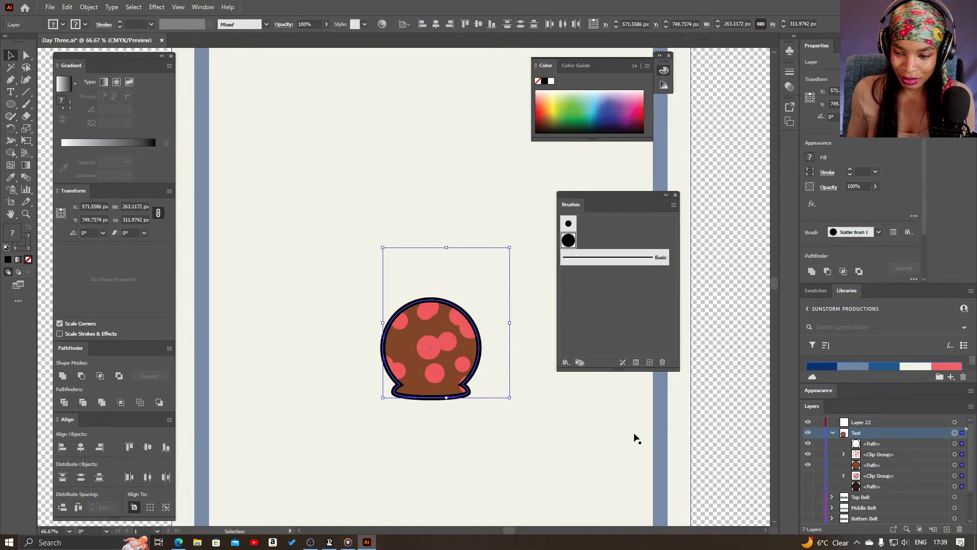
click(379, 269)
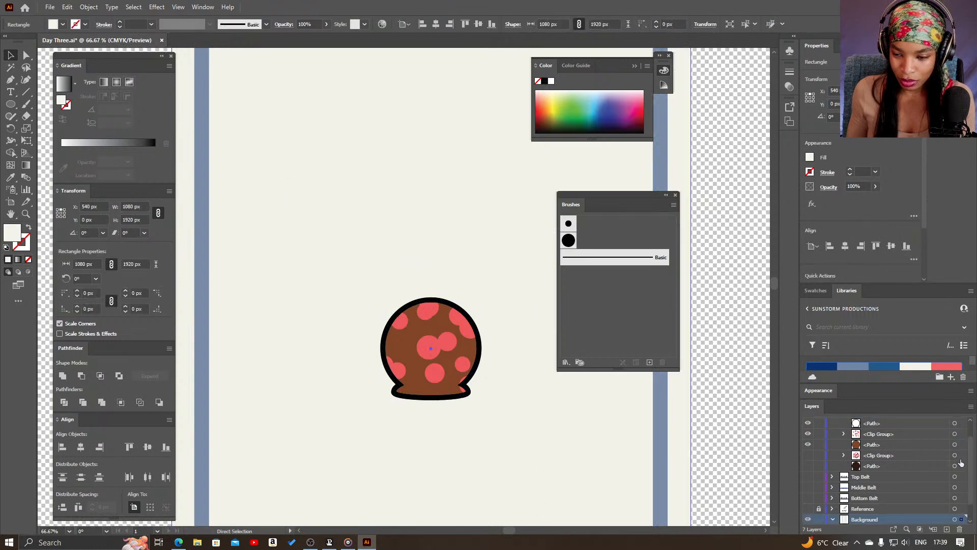
click(955, 433)
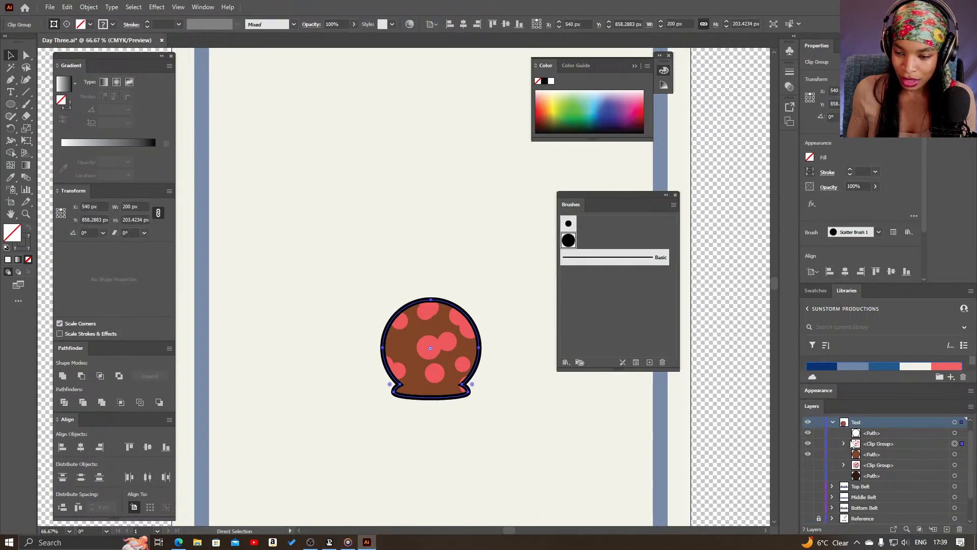
click(954, 423)
drag(450, 327, 424, 281)
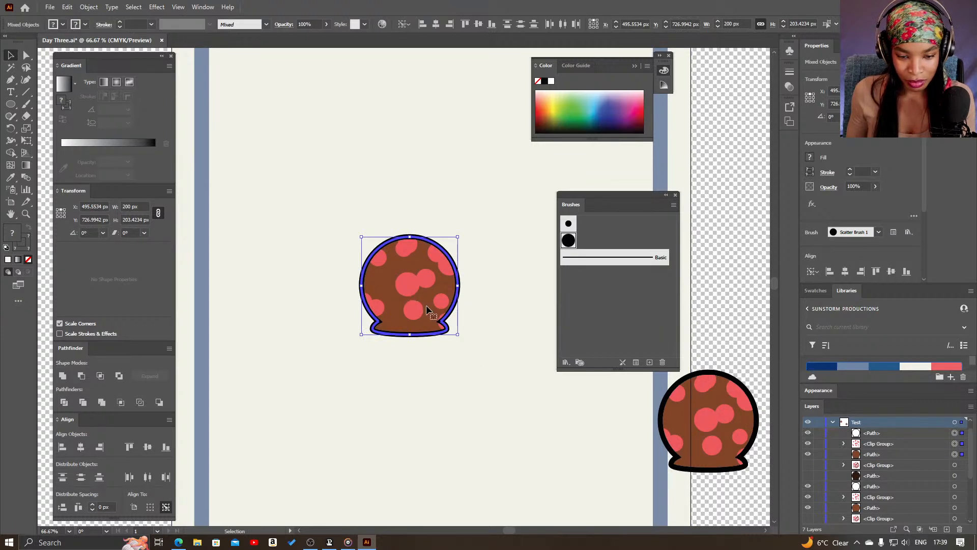
Delete the coral dot clip group from the head copy in the middle of the artboard
click(504, 394)
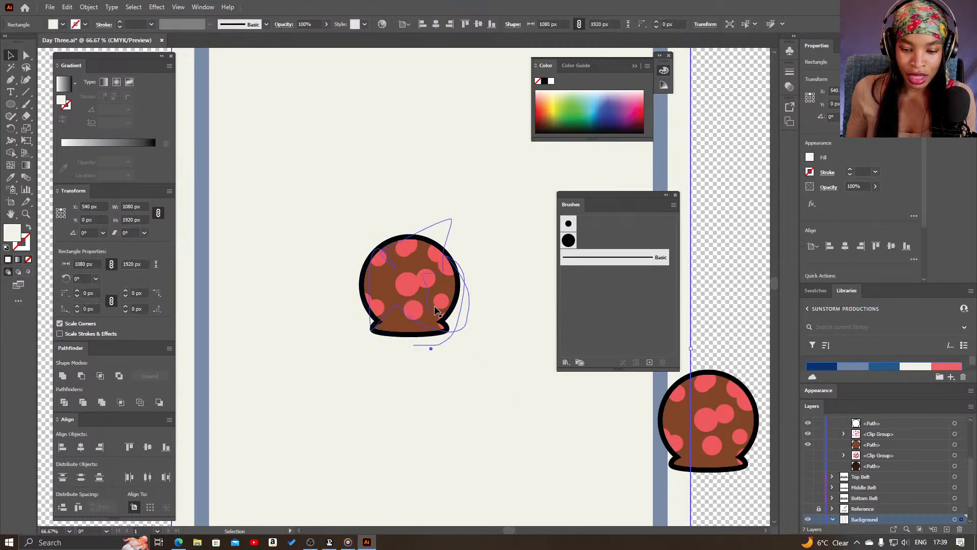
mouse_move(422, 280)
mouse_down()
mouse_move(400, 281)
mouse_move(428, 283)
mouse_up()
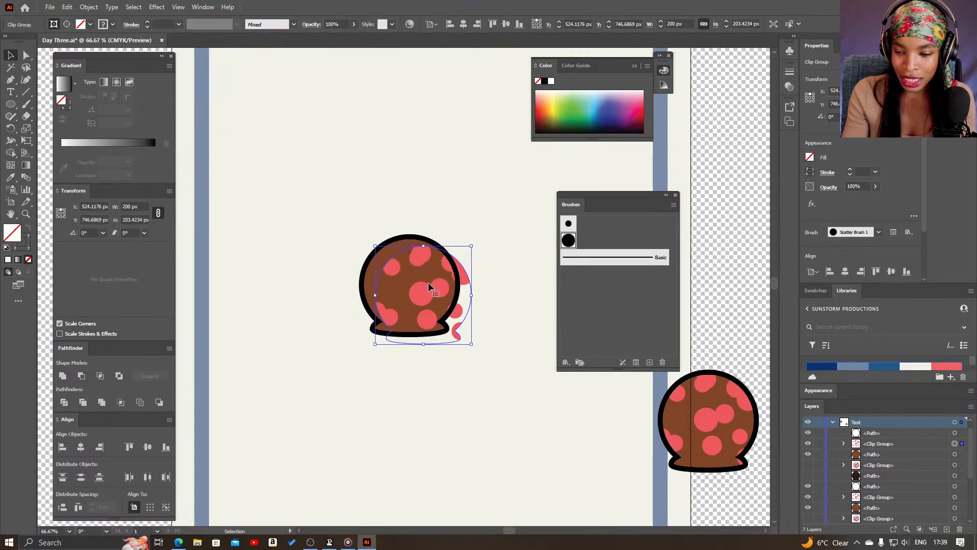
key(Delete)
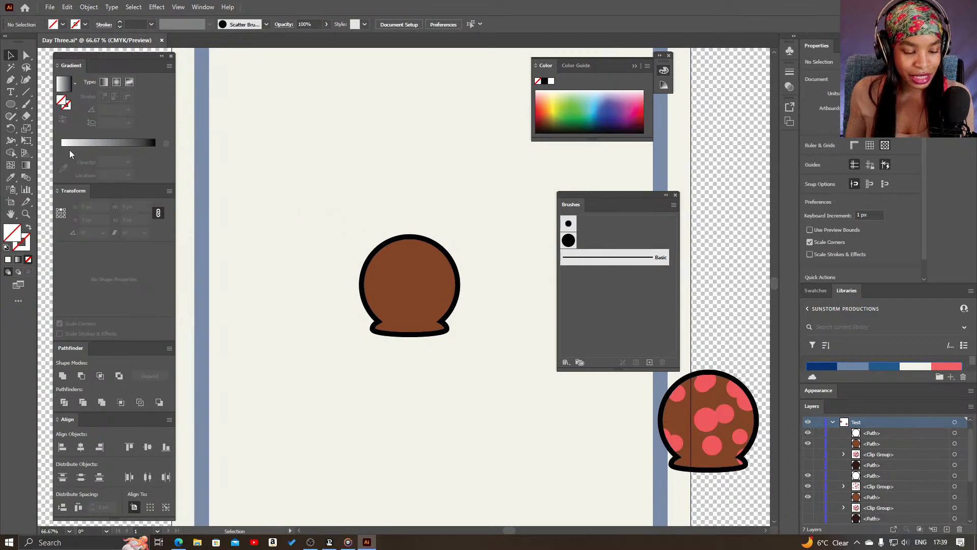
Paint one continuous freehand zigzag stroke across the plain brown head with the Paintbrush, overshooting its outline on both sides
click(26, 104)
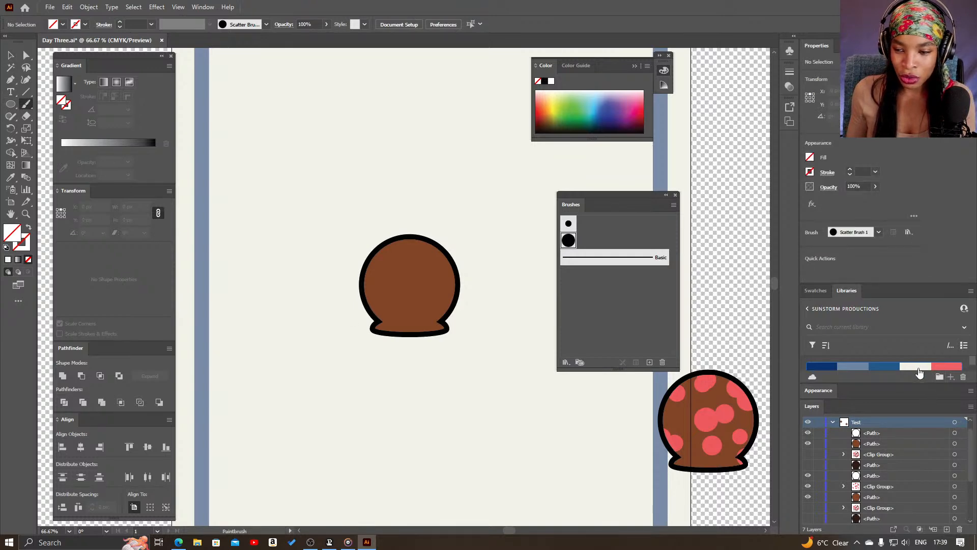
drag(918, 384, 916, 427)
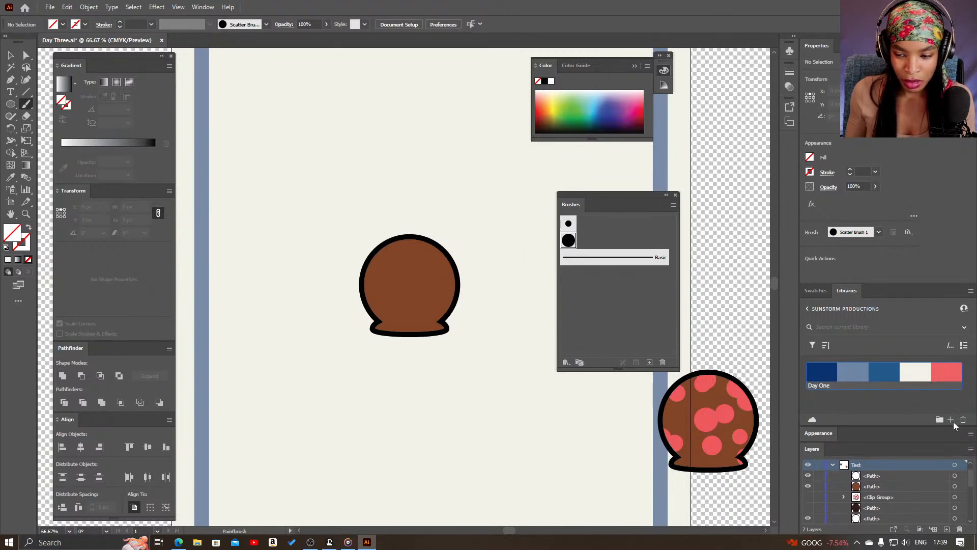
click(954, 486)
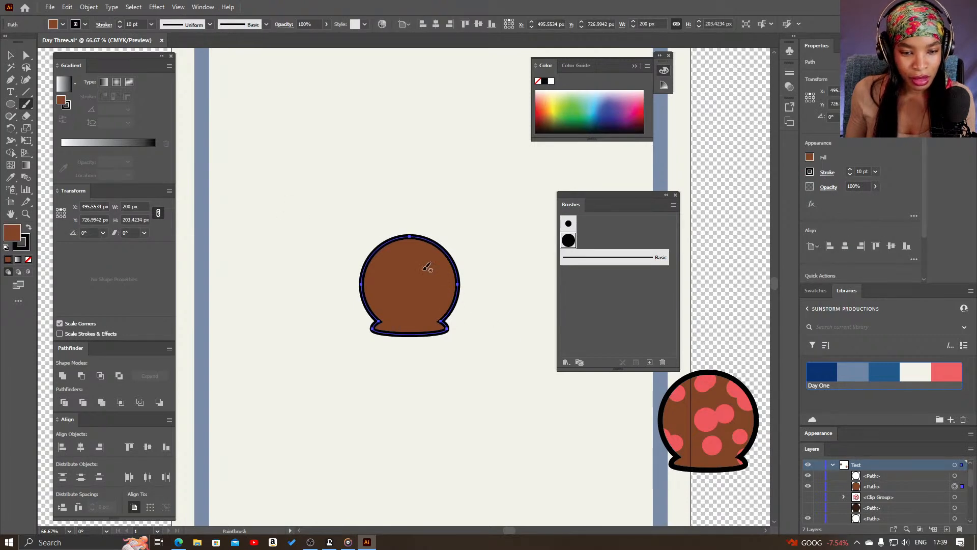
click(619, 264)
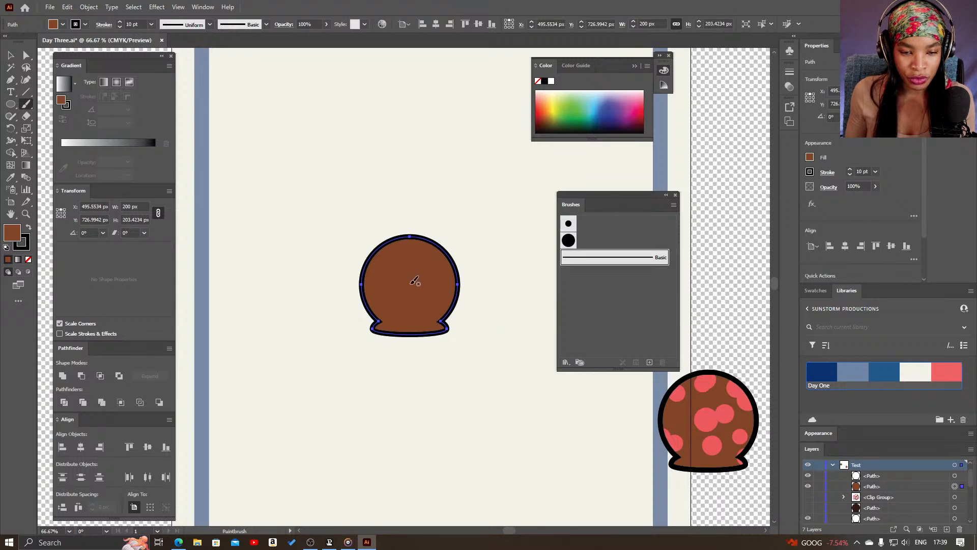
drag(350, 301, 379, 245)
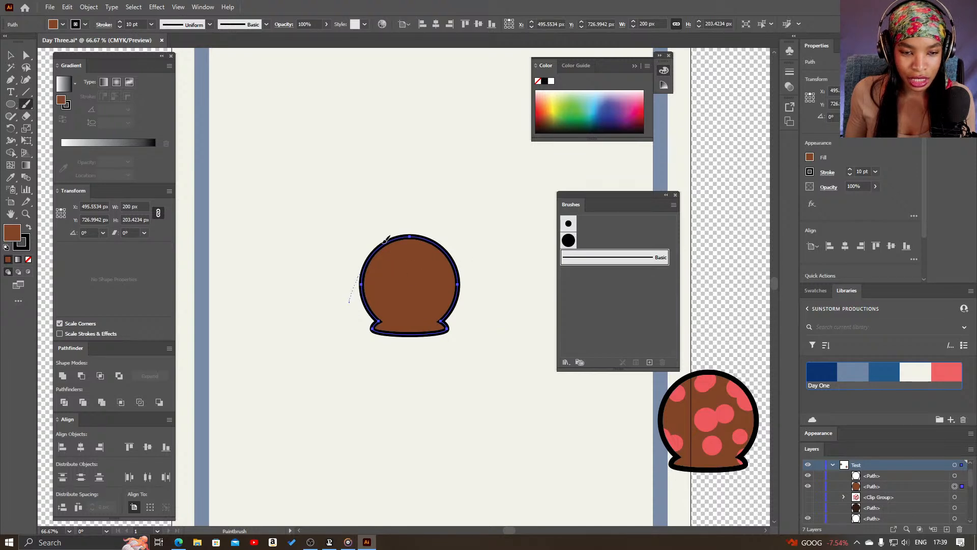
mouse_move(460, 248)
mouse_down()
mouse_move(374, 293)
mouse_move(366, 338)
mouse_move(382, 308)
mouse_move(429, 281)
mouse_move(479, 272)
mouse_up()
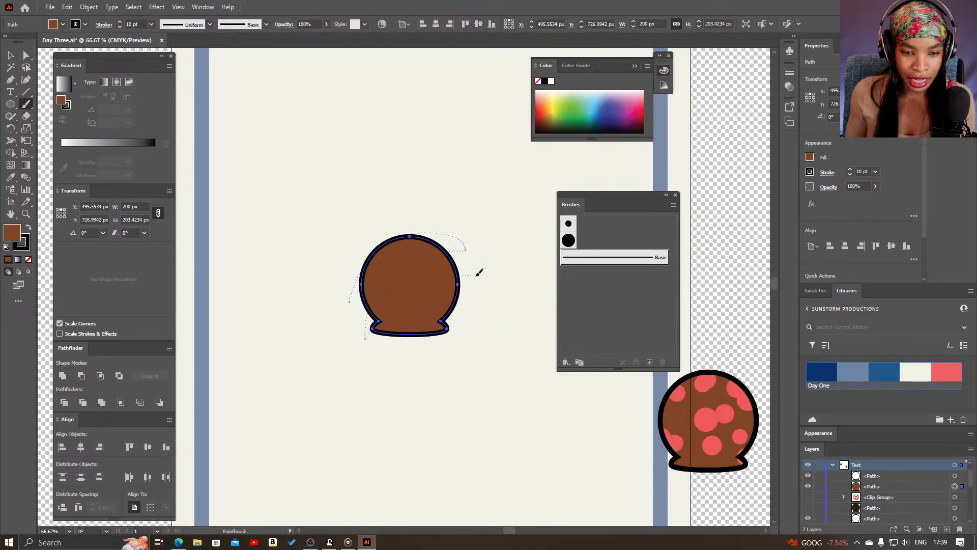
drag(413, 329, 485, 319)
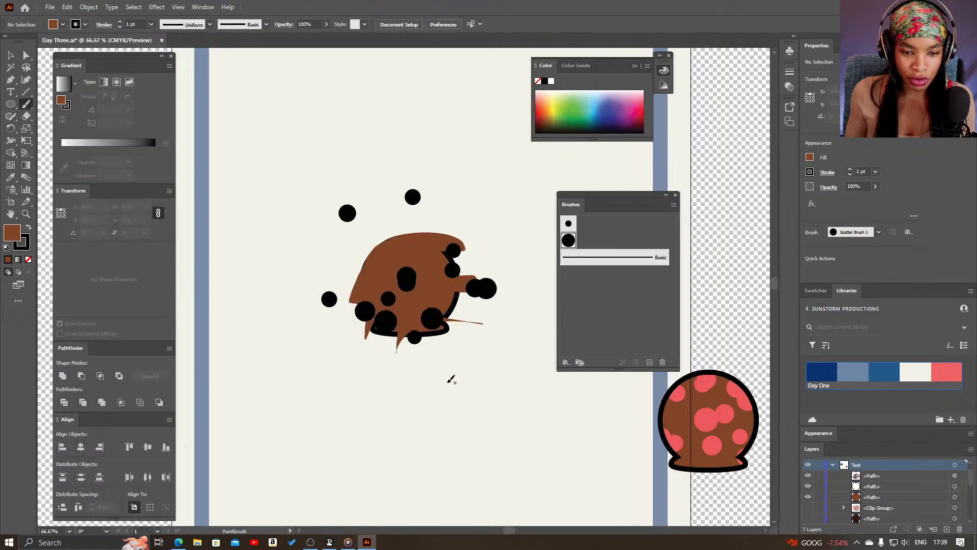
Change the zigzag stroke's brush to Basic and remove its brown fill
click(955, 476)
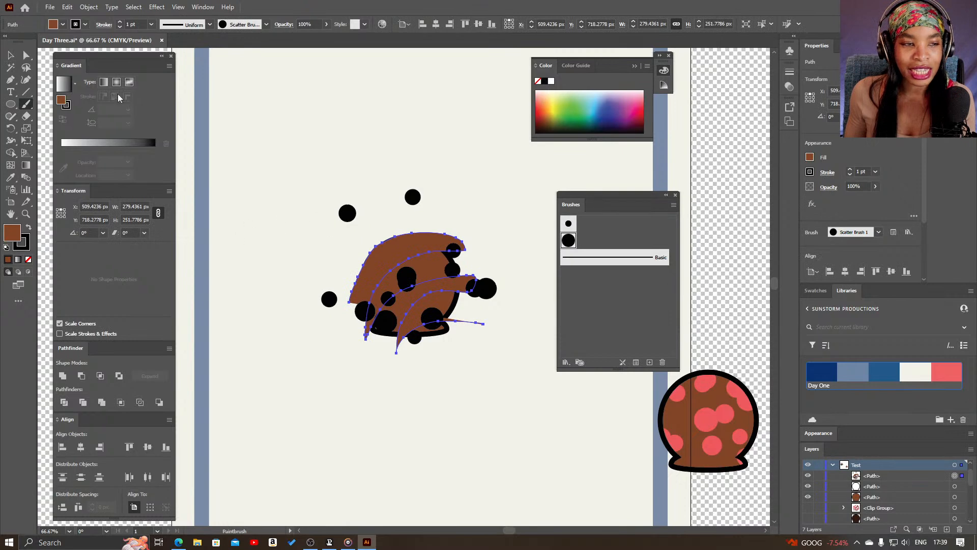
click(11, 56)
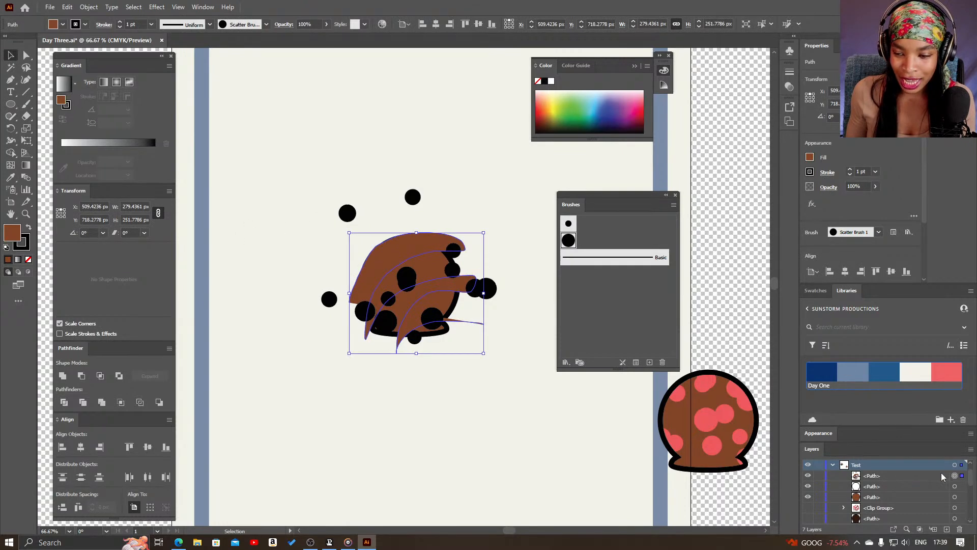
click(617, 262)
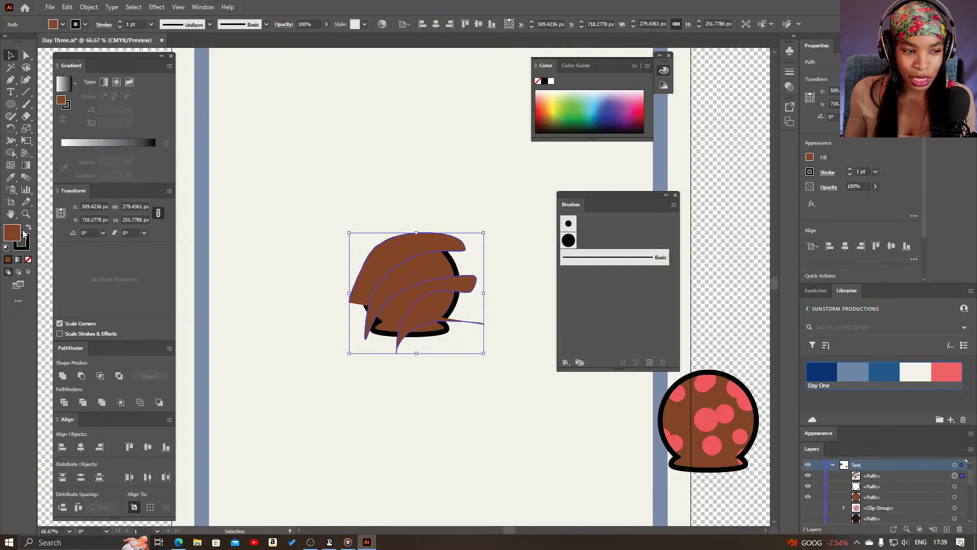
click(28, 259)
Color the zigzag stroke off-white from the Day One palette and set its weight to 9 pt
click(25, 248)
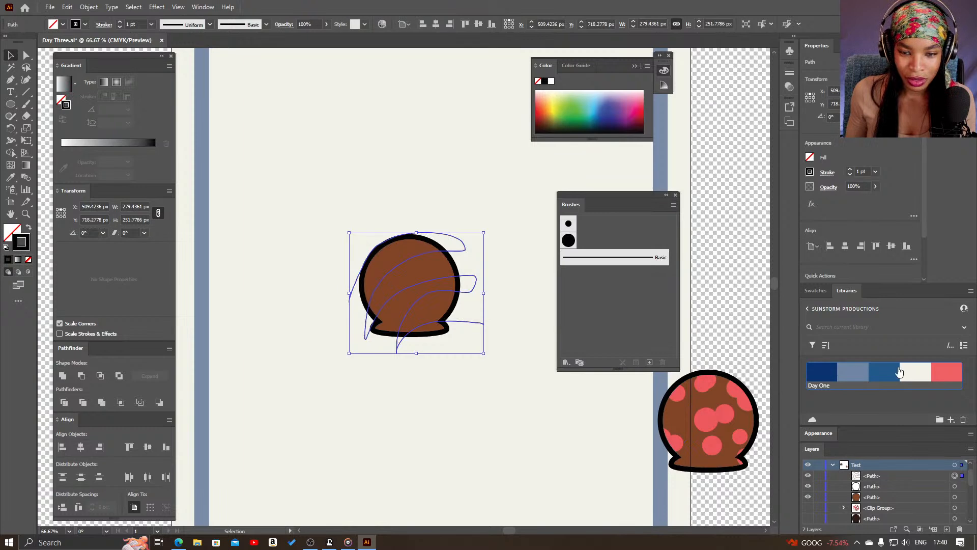
click(911, 377)
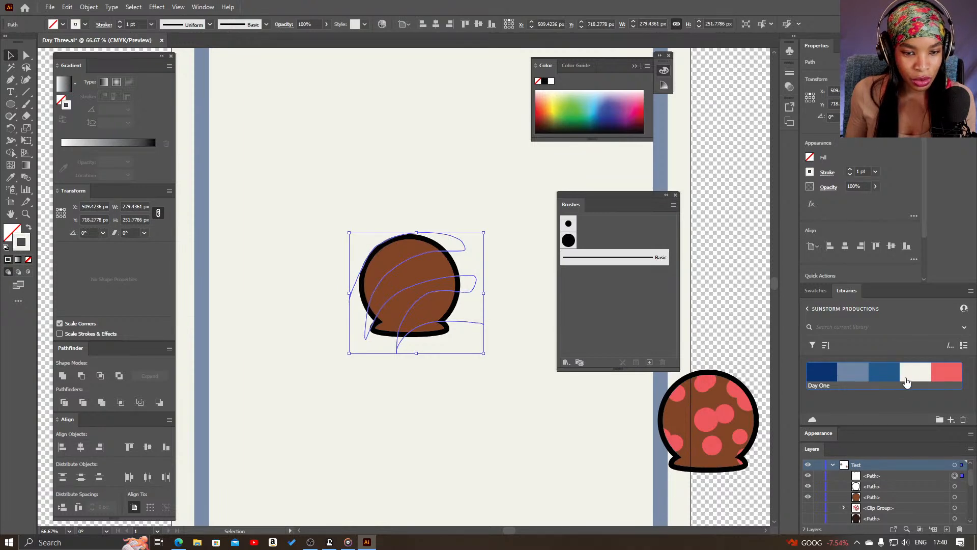
click(120, 21)
click(120, 21)
click(120, 22)
click(120, 21)
click(121, 21)
click(121, 22)
click(120, 22)
click(120, 21)
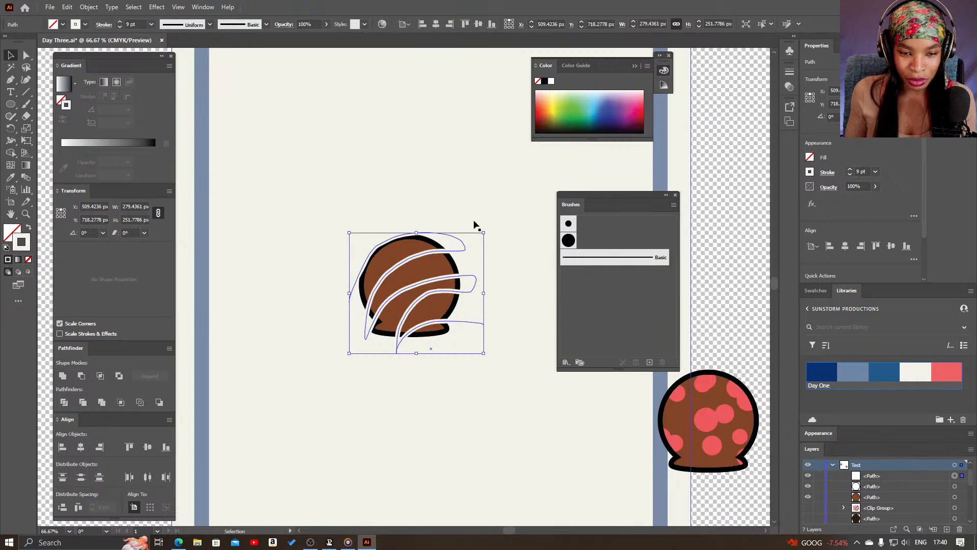
click(493, 254)
Narrow the zigzag stroke to about 5.8 px on its uppermost visible stripe using the Width tool
key(z)
click(368, 287)
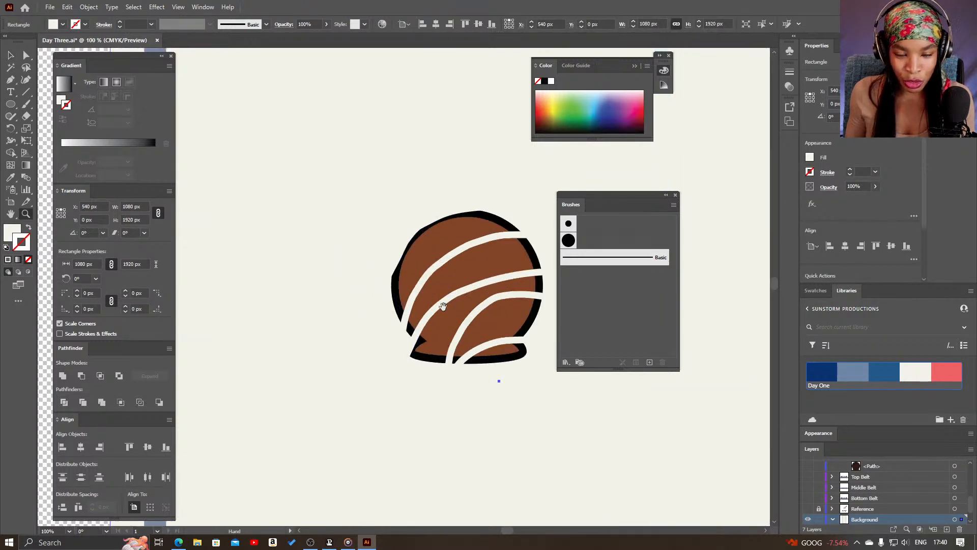
drag(438, 305, 368, 316)
key(v)
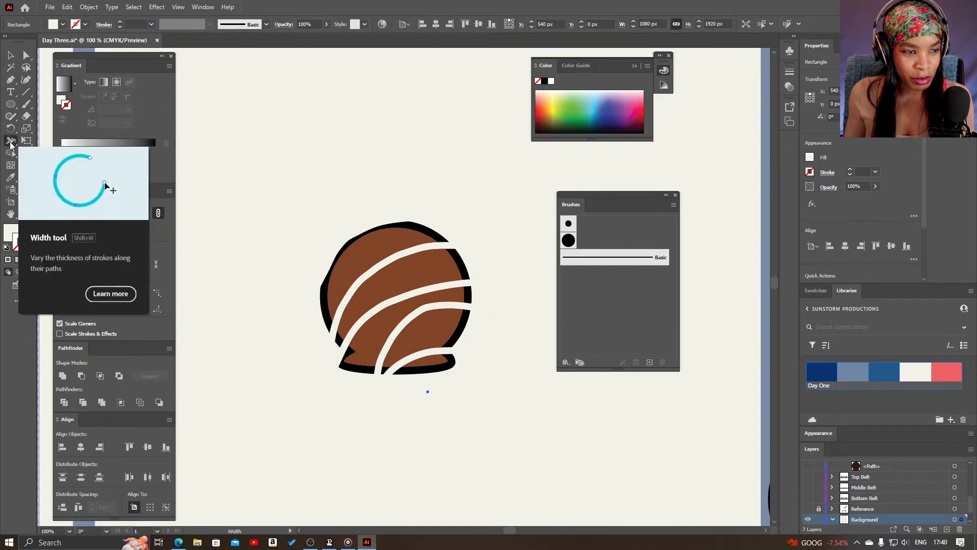
click(11, 144)
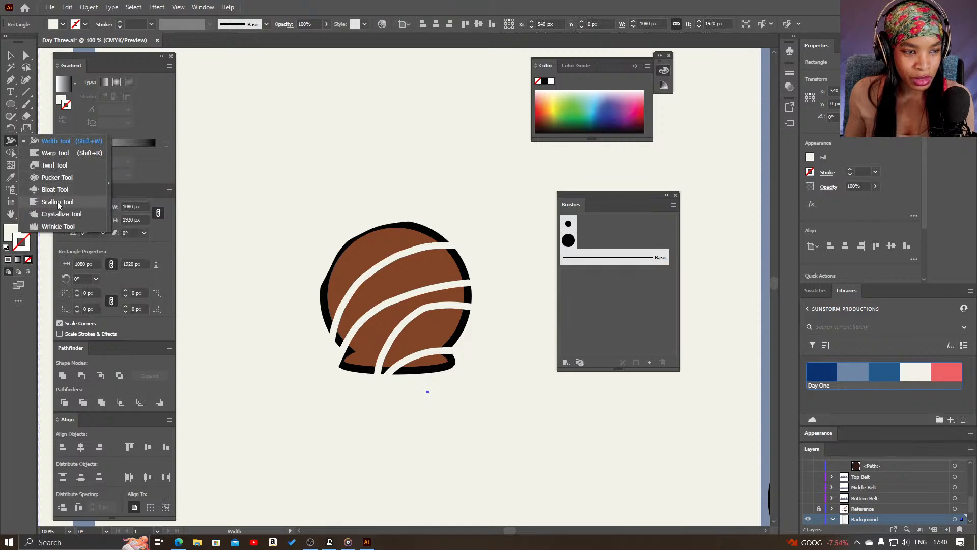
click(62, 142)
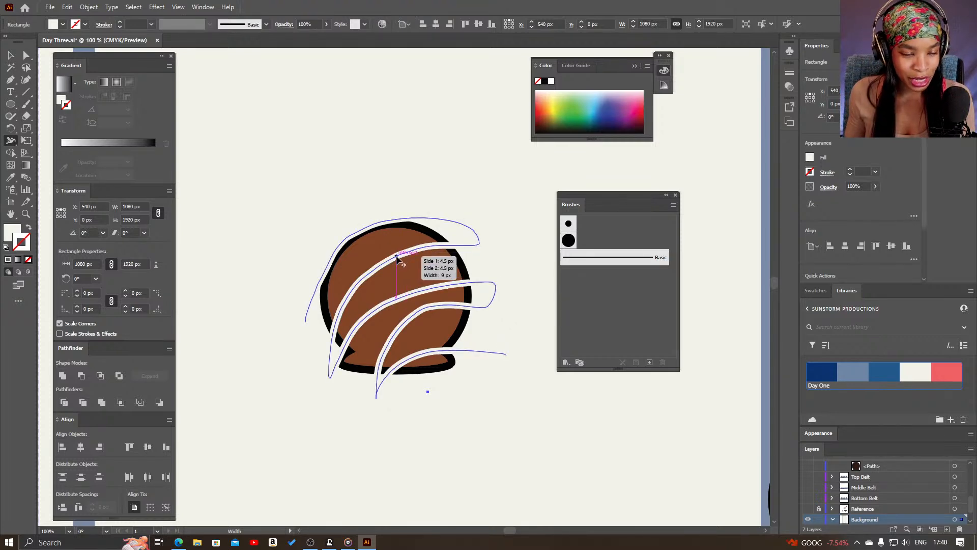
drag(399, 261, 400, 261)
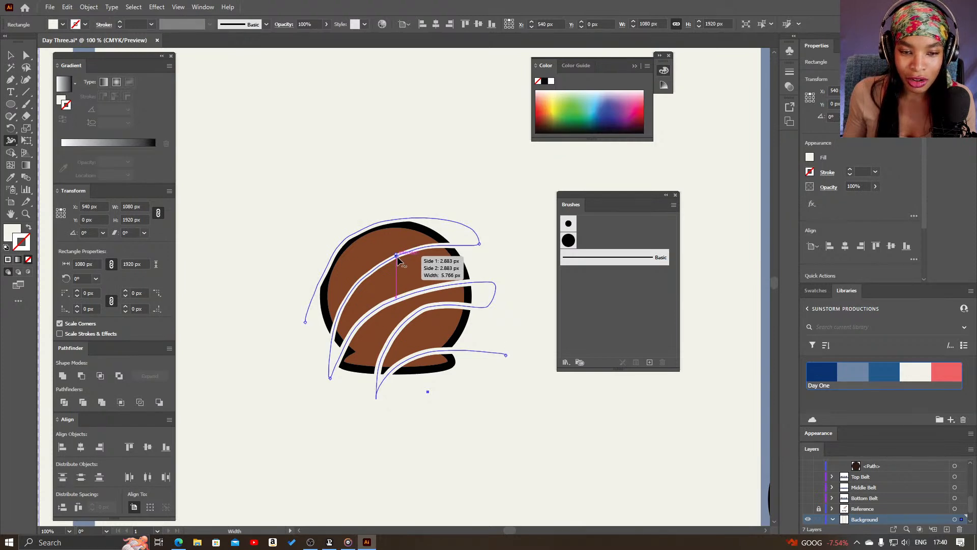
Widen the zigzag stroke at several points along its stripes with the Width tool so its thickness varies
mouse_move(408, 261)
mouse_down()
mouse_move(369, 278)
mouse_move(360, 293)
mouse_move(410, 305)
mouse_up()
drag(448, 286, 441, 316)
drag(399, 328, 402, 333)
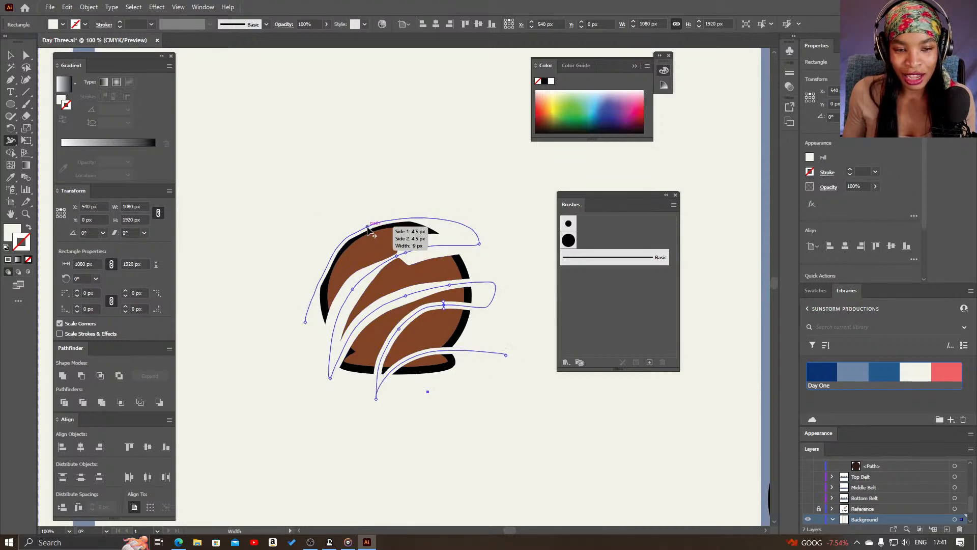
drag(371, 233, 376, 243)
drag(343, 319, 428, 339)
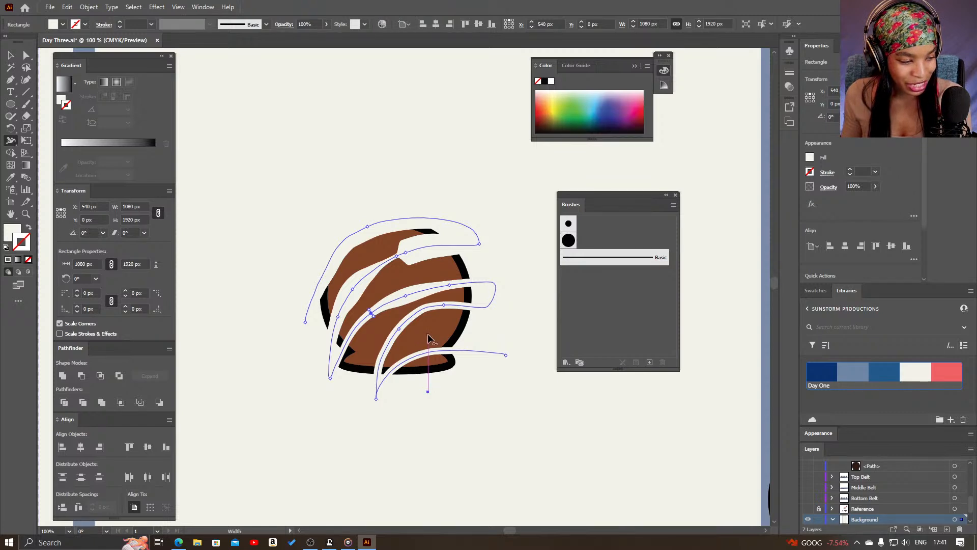
Thicken the zigzag stroke further near the middle of its broad upper stripe with the Width tool
key(z)
alt+click(446, 324)
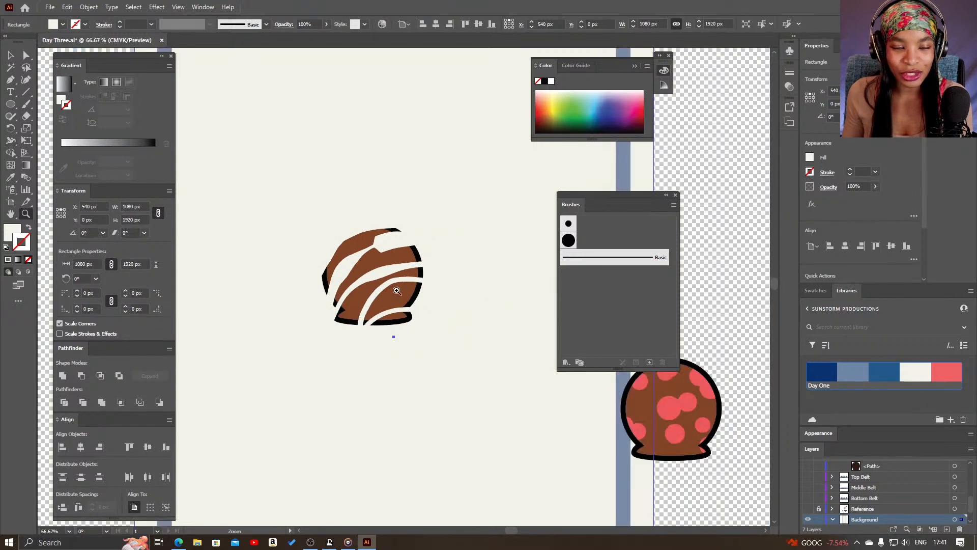
click(408, 334)
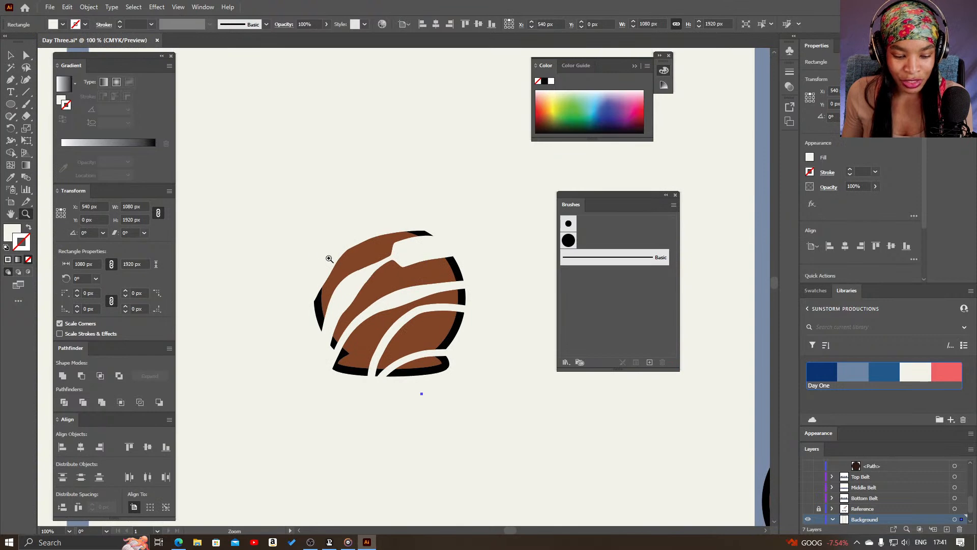
click(12, 142)
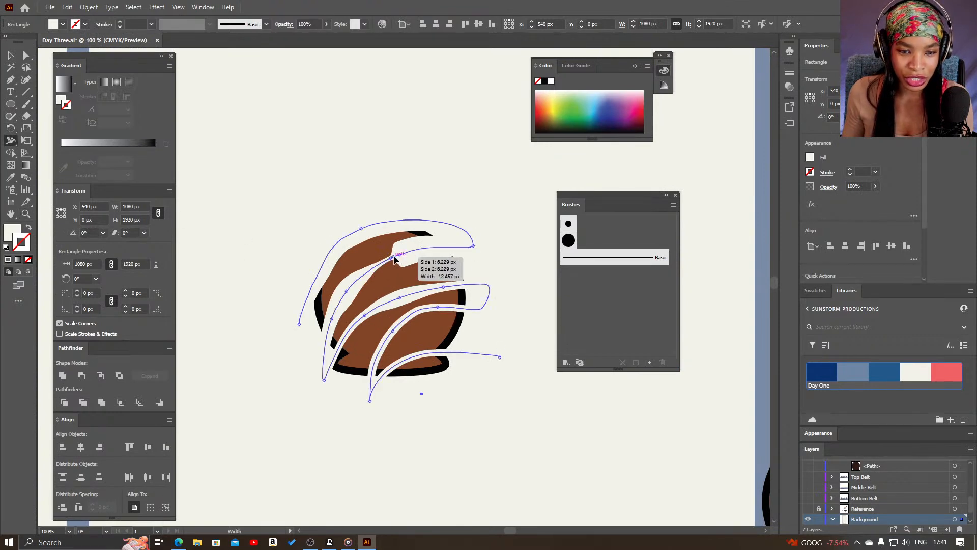
drag(391, 260, 392, 275)
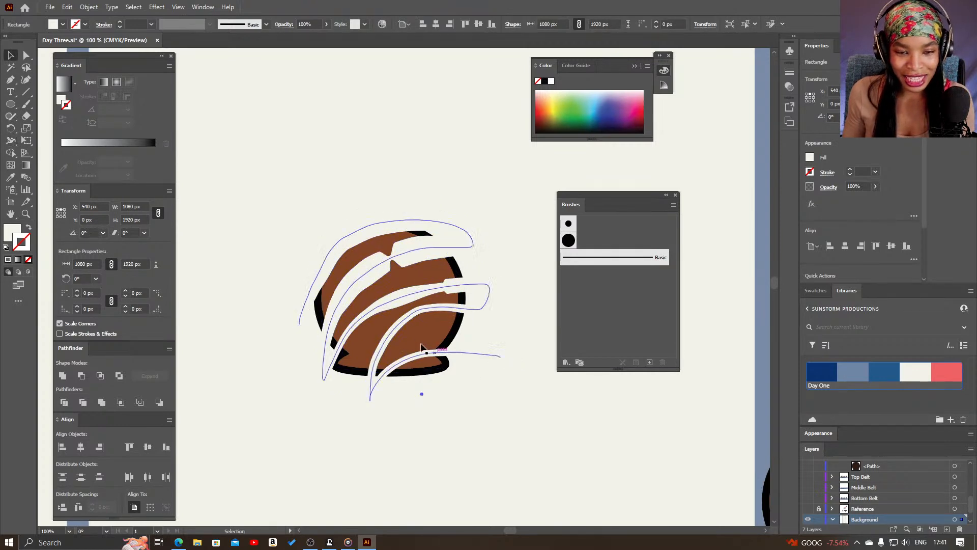
Move the zigzag path below the head's black outline path in the Test layer's stacking order
key(v)
scroll(886, 490, up, 5)
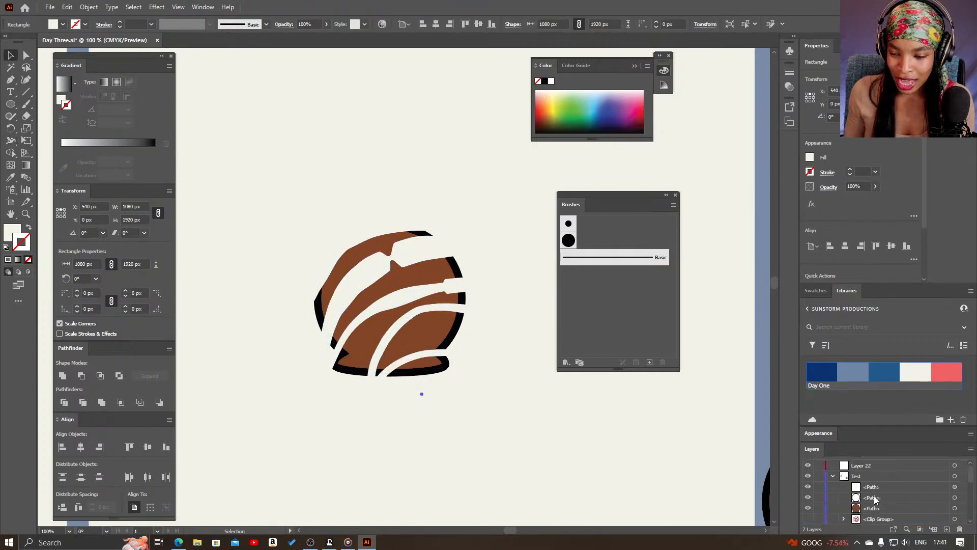
click(955, 487)
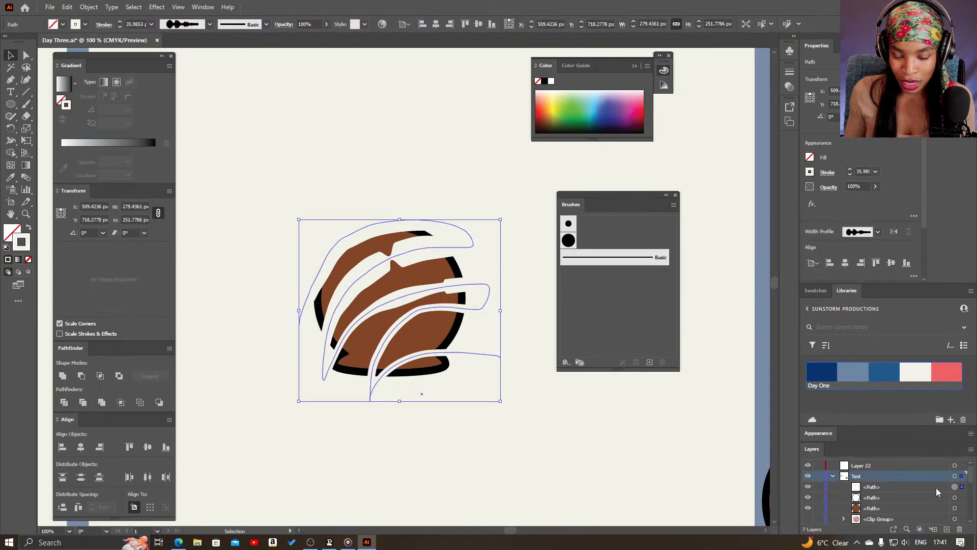
drag(937, 496, 938, 506)
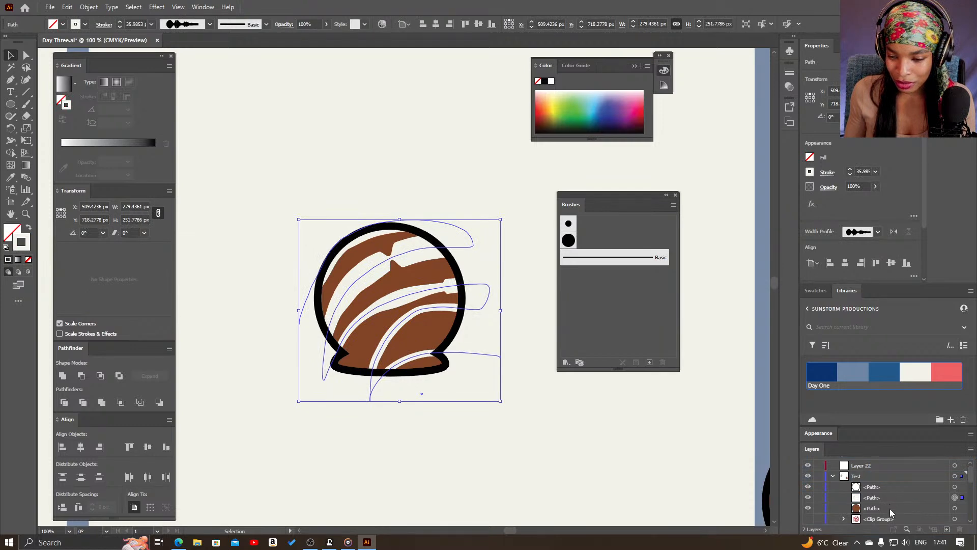
Duplicate the brown head shape above the zigzag path and clip the stripes to it with a clipping mask
alt+drag(890, 510, 894, 494)
shift+click(956, 508)
right_click(397, 309)
click(433, 209)
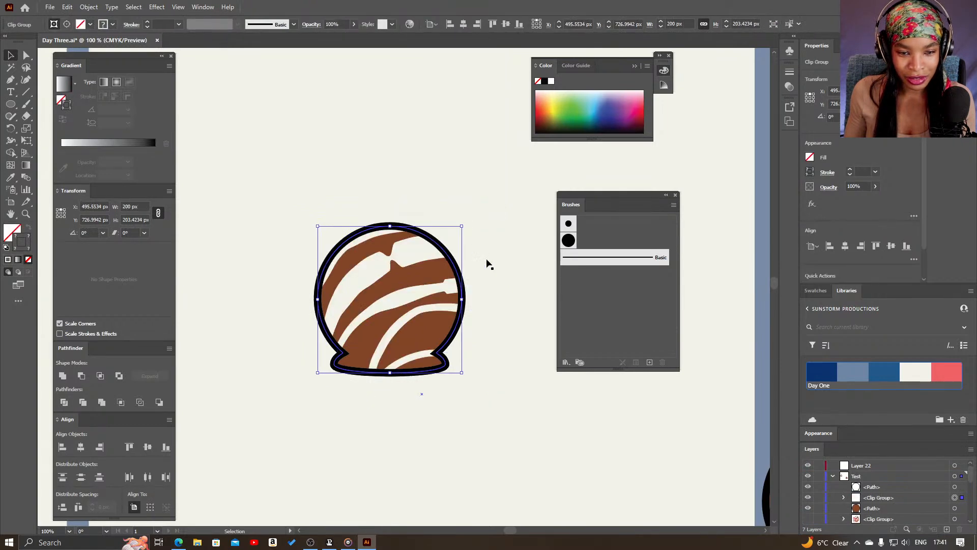
click(490, 275)
key(z)
alt+click(489, 373)
alt+click(487, 375)
drag(341, 283, 308, 363)
drag(264, 265, 391, 332)
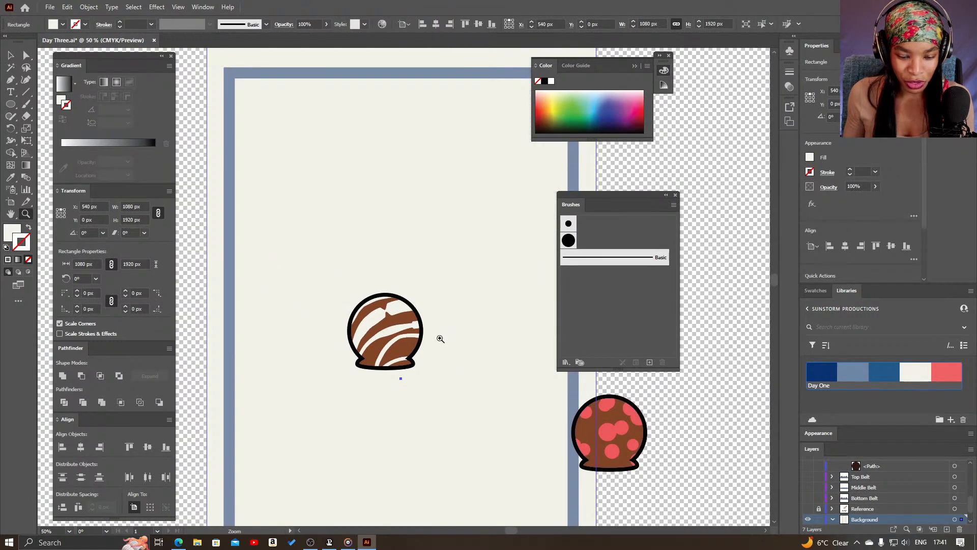
click(12, 139)
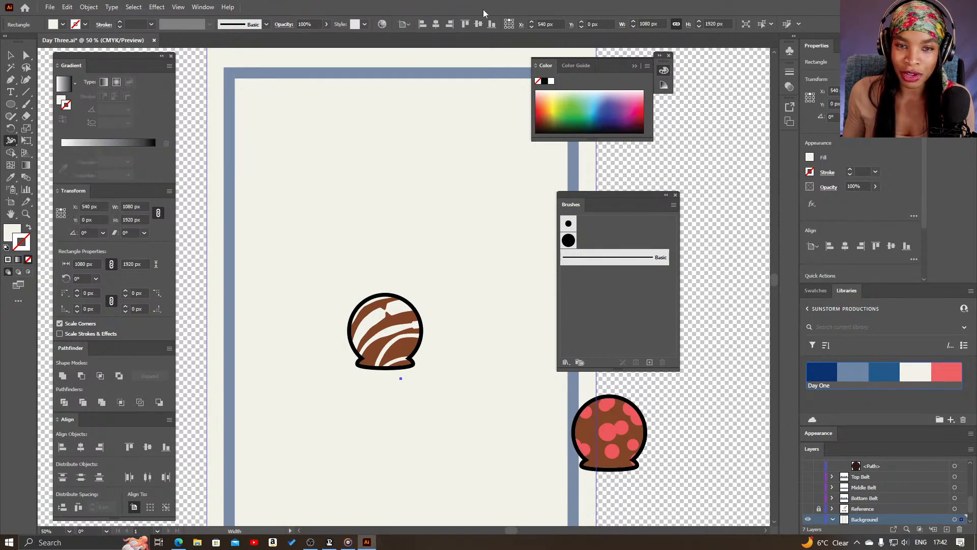
scroll(933, 501, up, 5)
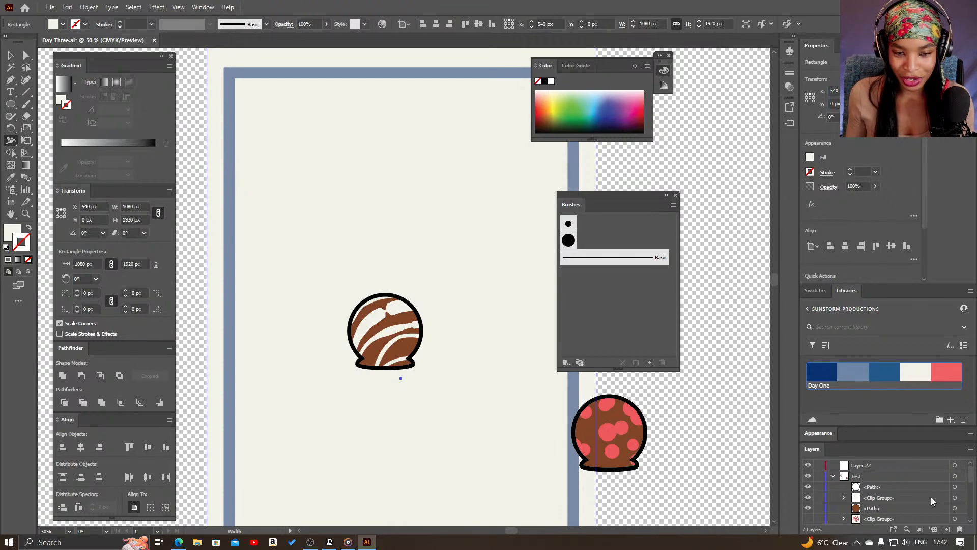
key(v)
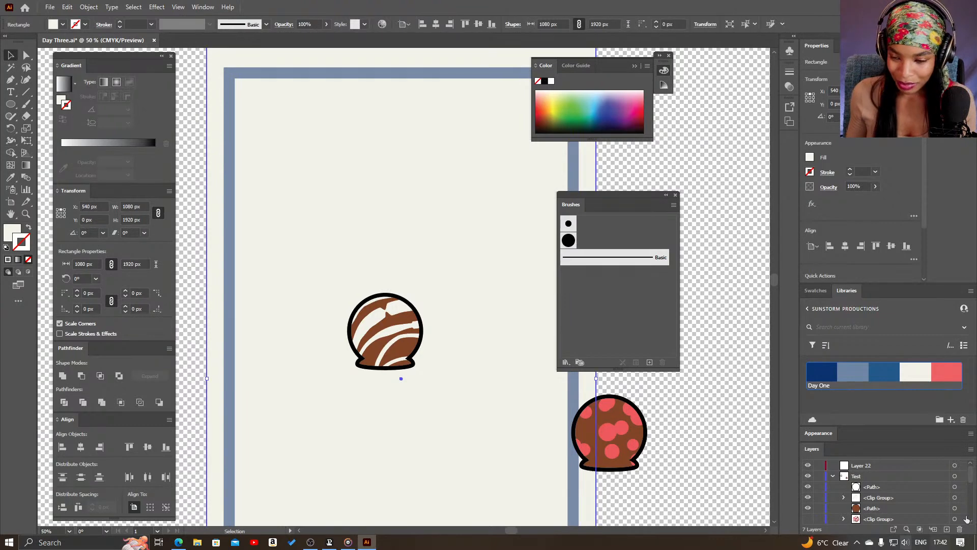
click(955, 488)
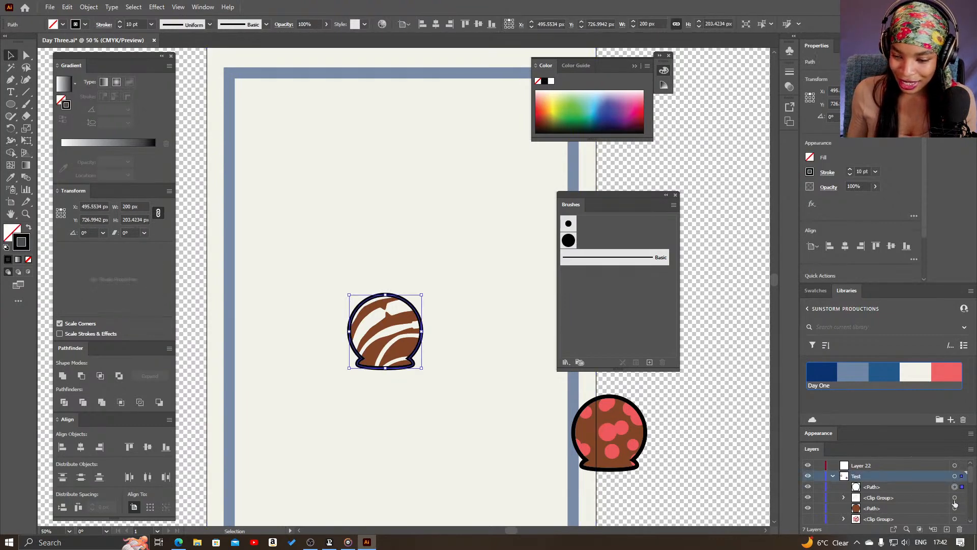
shift+click(955, 499)
shift+click(955, 508)
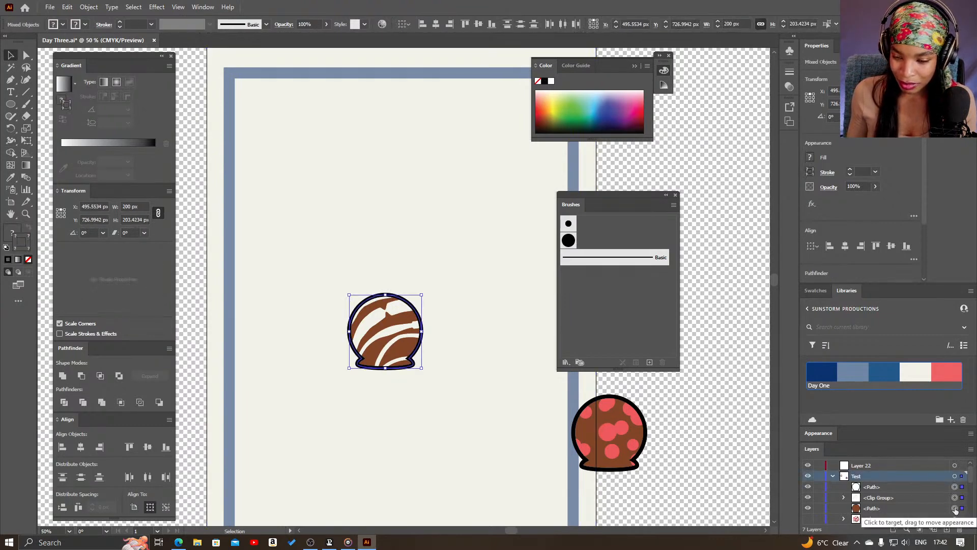
scroll(956, 512, down, 2)
drag(471, 254, 328, 387)
key(ctrl+z)
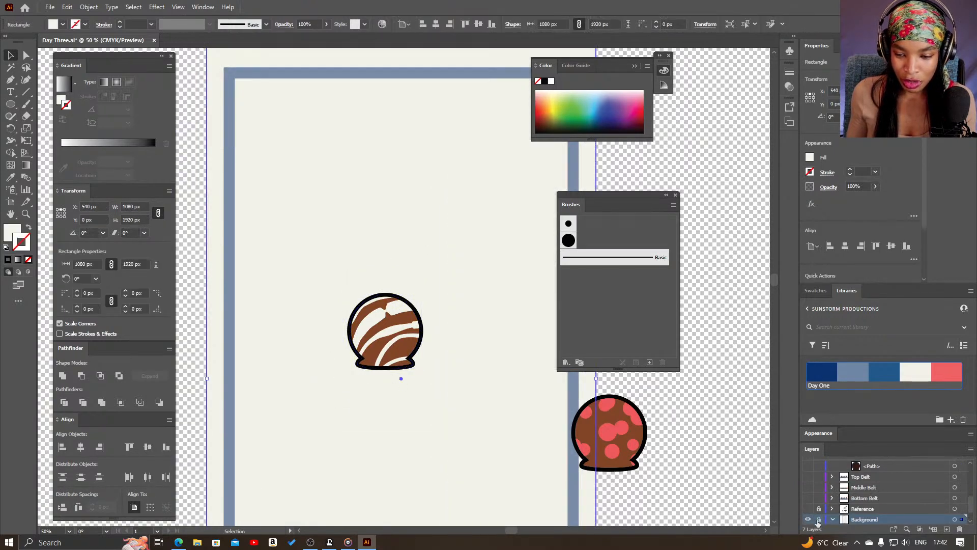
Lock the Background layer and place a duplicate of the whole striped head above the original
click(819, 519)
drag(484, 270, 293, 380)
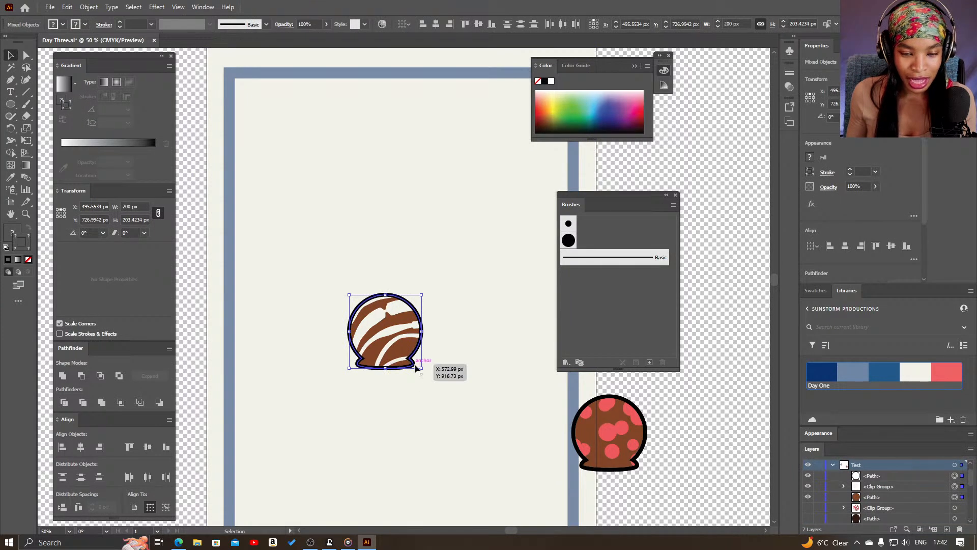
alt+drag(367, 332, 351, 306)
ctrl+click(398, 238)
key(v)
click(399, 319)
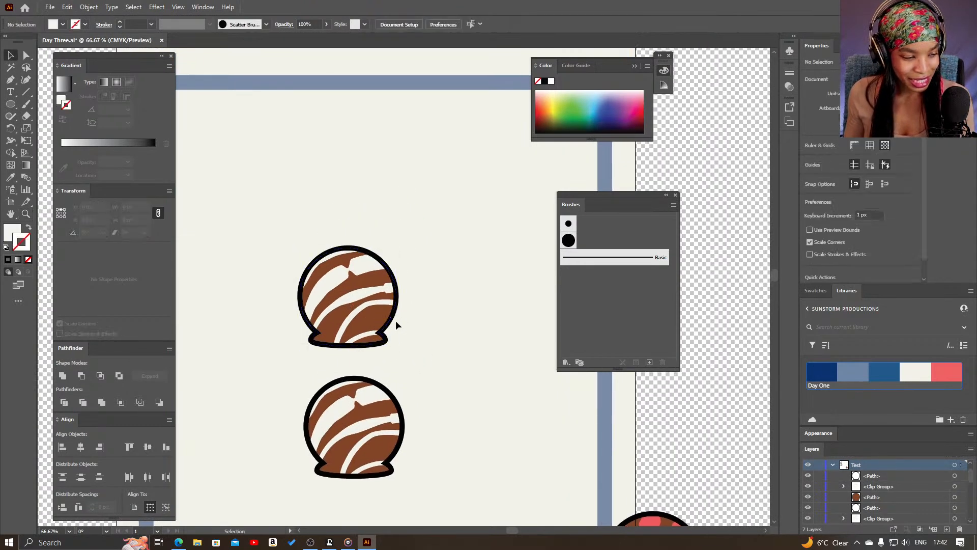
Delete the clip group with the zigzag stripes from the upper head copy, leaving its plain brown shape
click(360, 318)
drag(411, 325, 482, 336)
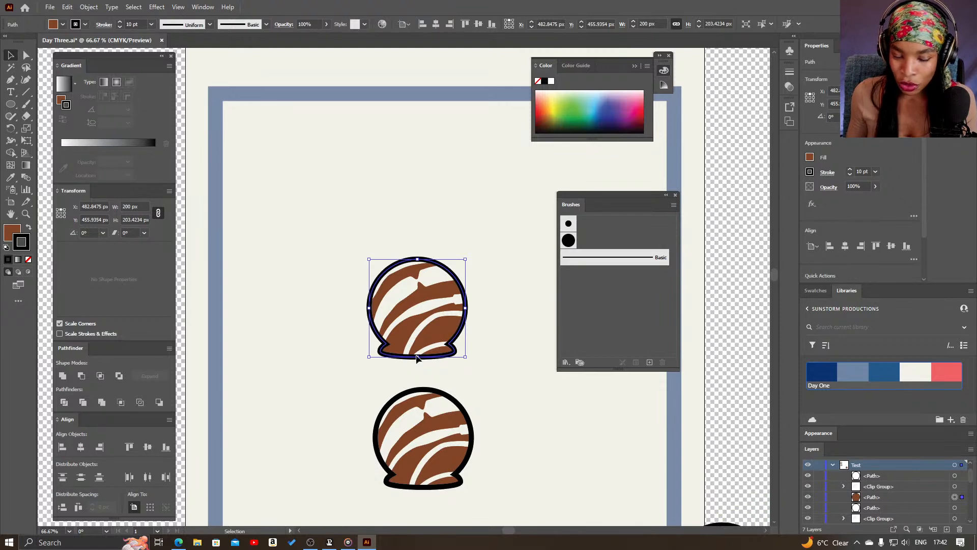
click(10, 141)
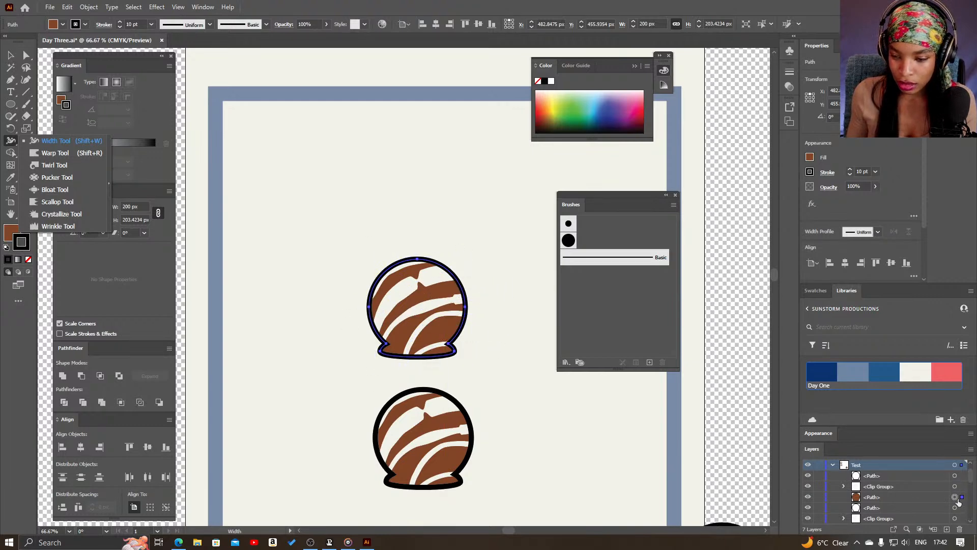
click(844, 486)
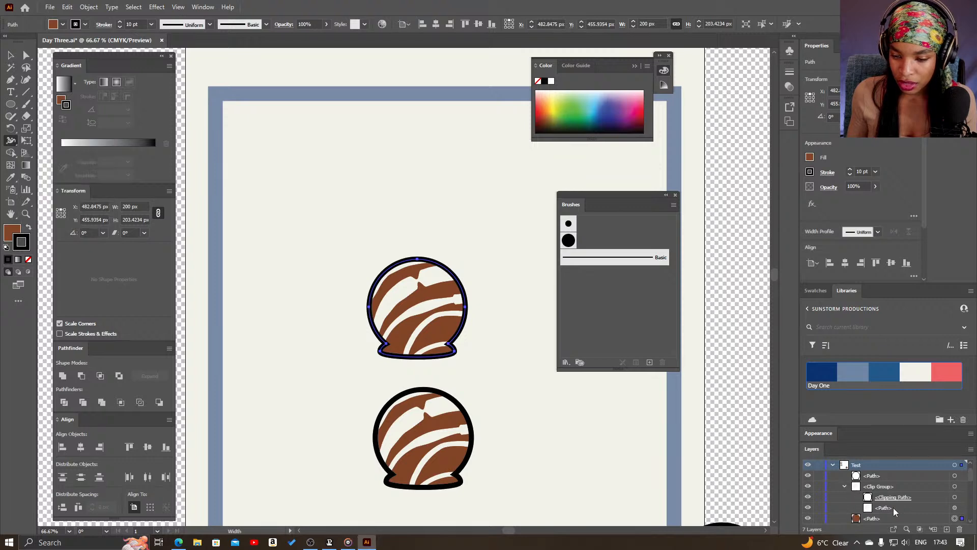
click(936, 487)
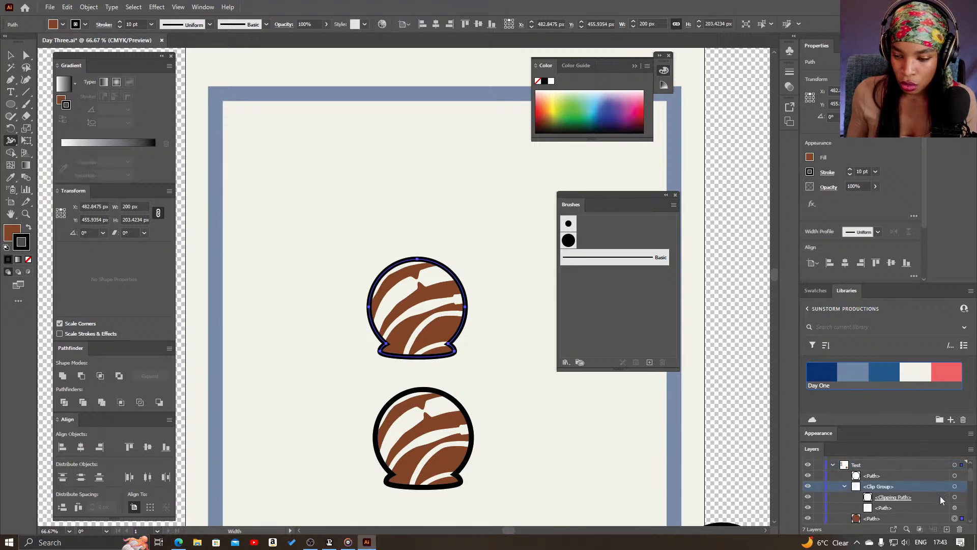
click(960, 529)
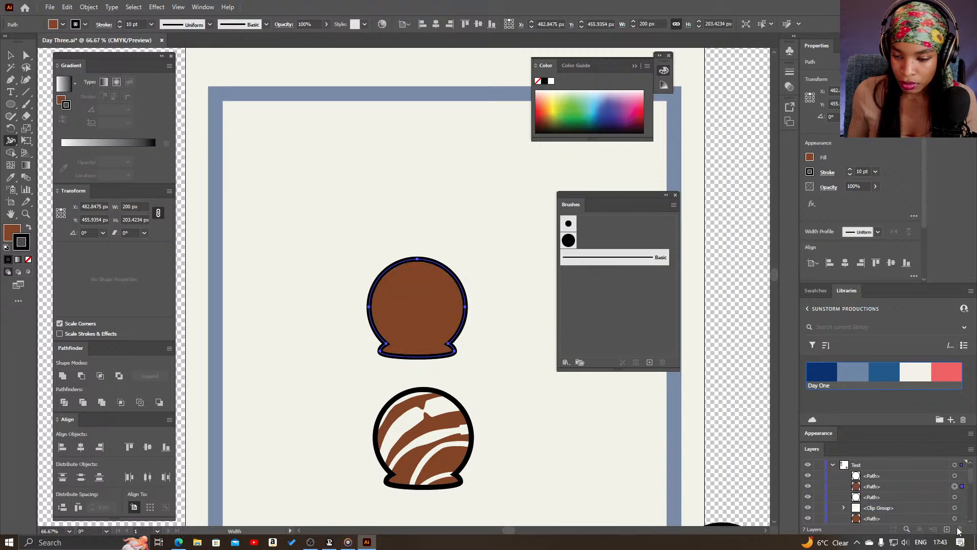
Draw a blue 10 pt diagonal line about 358 px long at about 38° and center it across the plain brown head
click(885, 375)
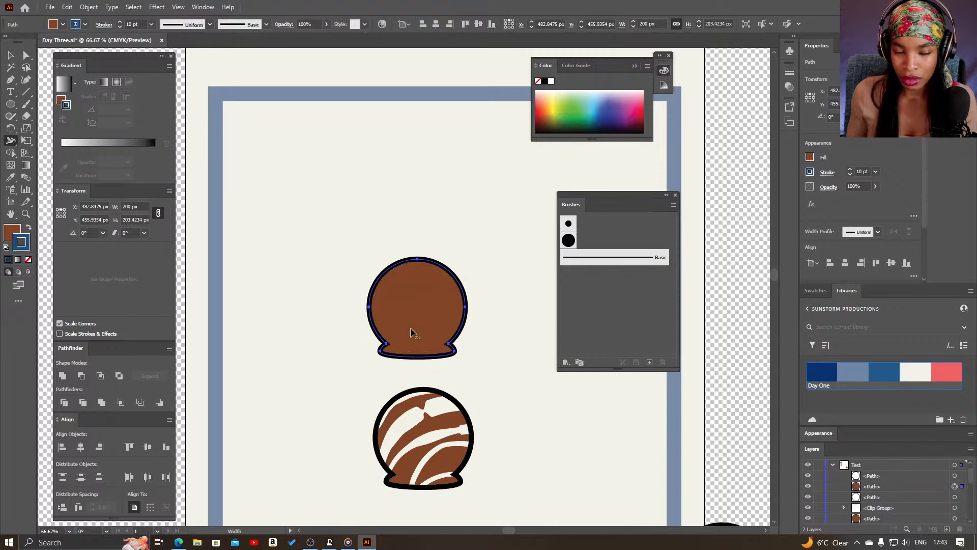
click(24, 94)
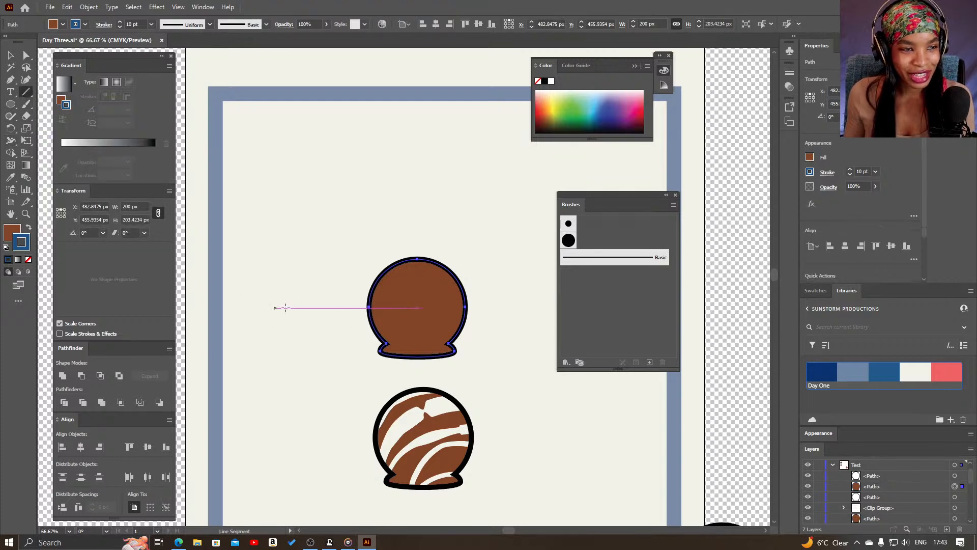
click(388, 328)
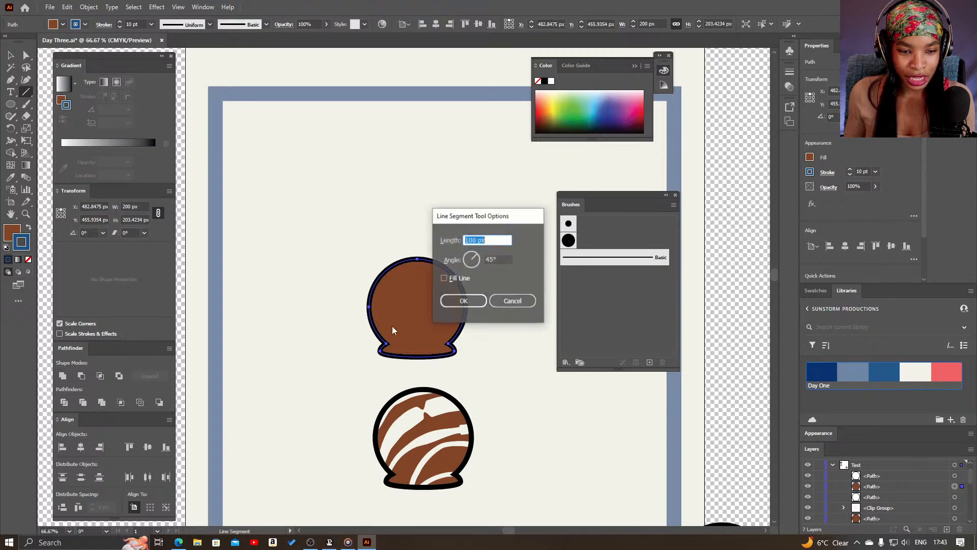
click(515, 301)
drag(366, 346, 502, 242)
key(v)
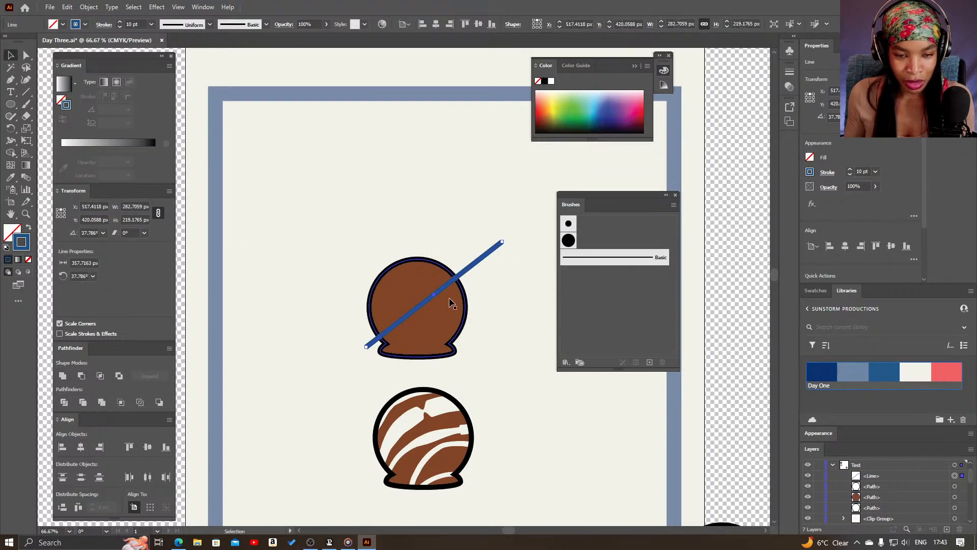
drag(445, 283, 428, 290)
Twirl the blue line near the head's lower-left edge and near its middle with the Twirl tool
click(11, 141)
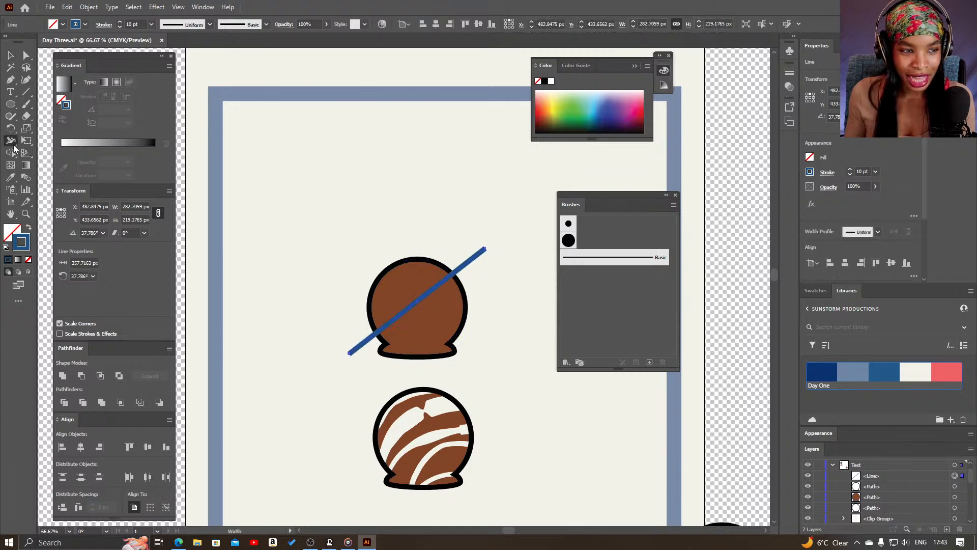
click(54, 166)
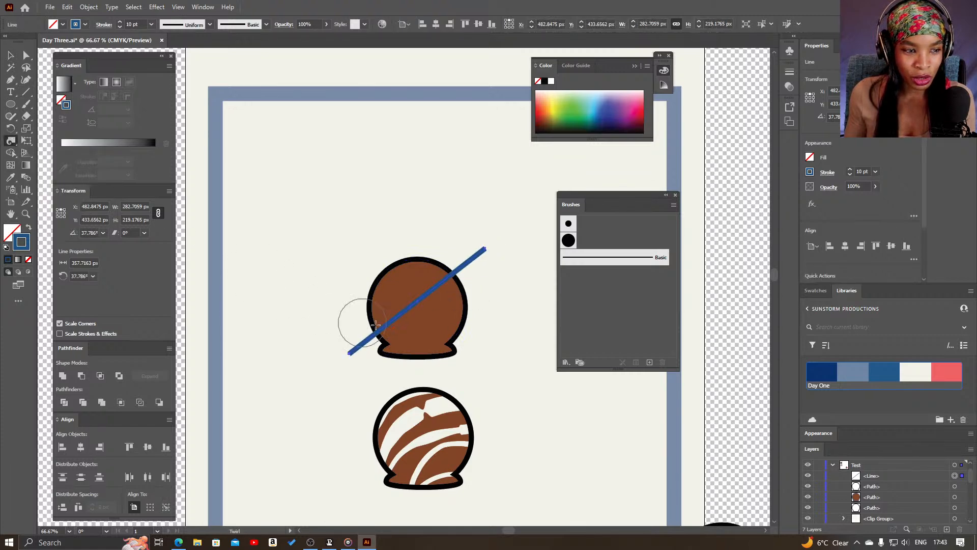
click(418, 300)
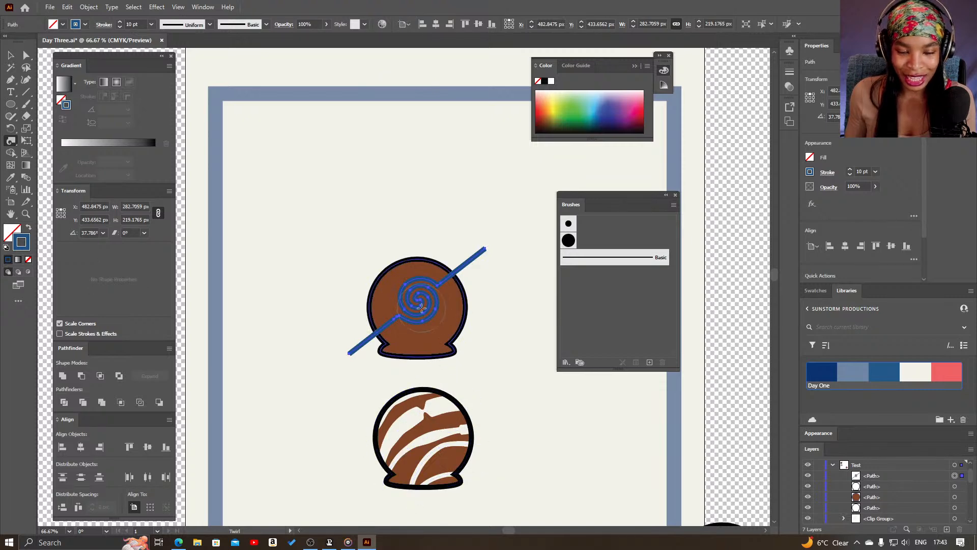
key(ctrl+z)
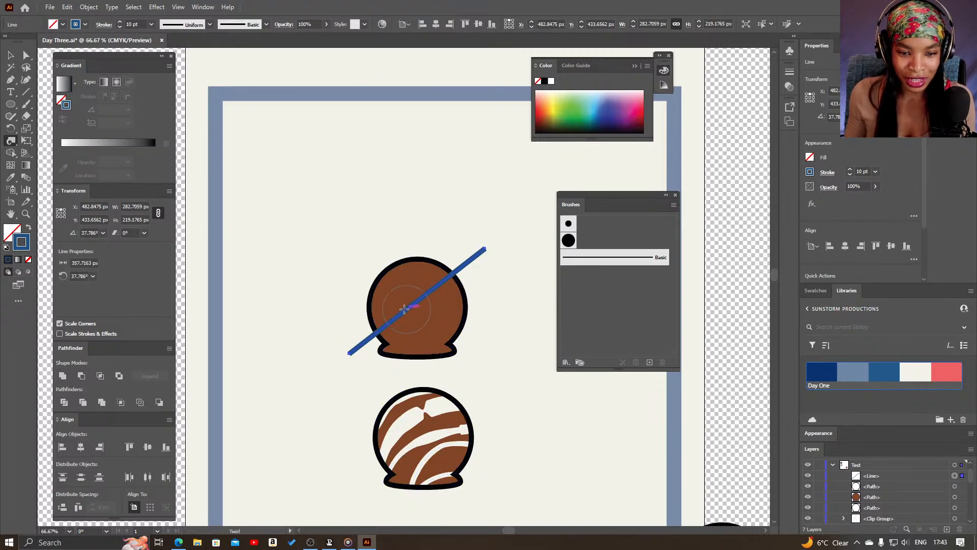
click(393, 324)
click(424, 299)
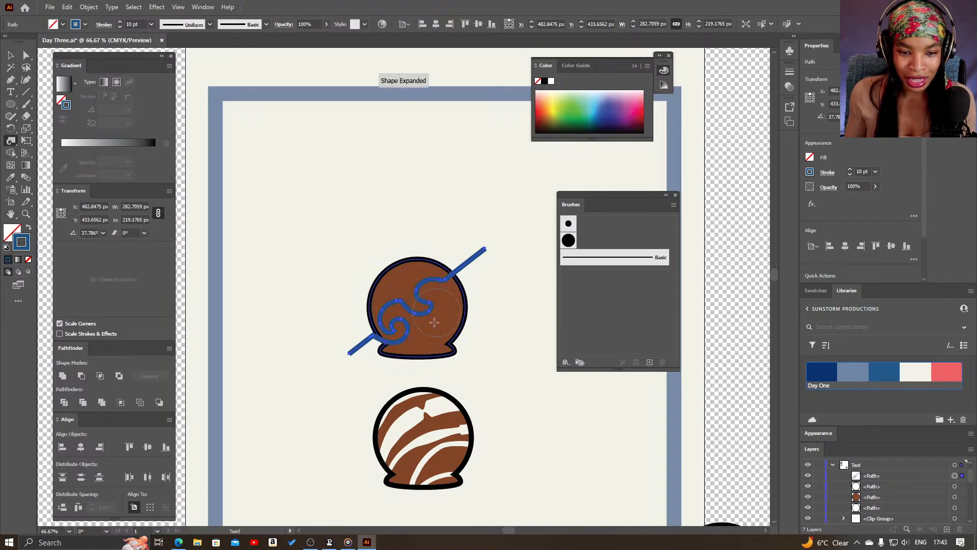
Try twirling the blue line at more points across the head, including its upper-right end
click(455, 277)
click(408, 336)
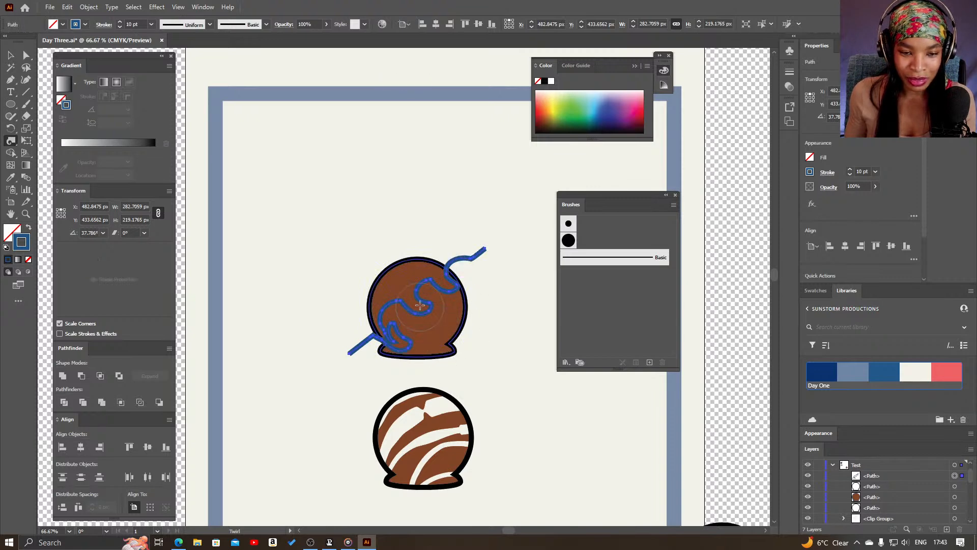
click(394, 293)
click(435, 299)
click(448, 283)
click(446, 271)
click(392, 292)
click(367, 329)
click(441, 311)
Undo the extra twirls back to the line's first two swirls
key(ctrl+z)
key(ctrl+z)
key(ctrl+z)
key(ctrl+z)
key(ctrl+z)
key(ctrl+z)
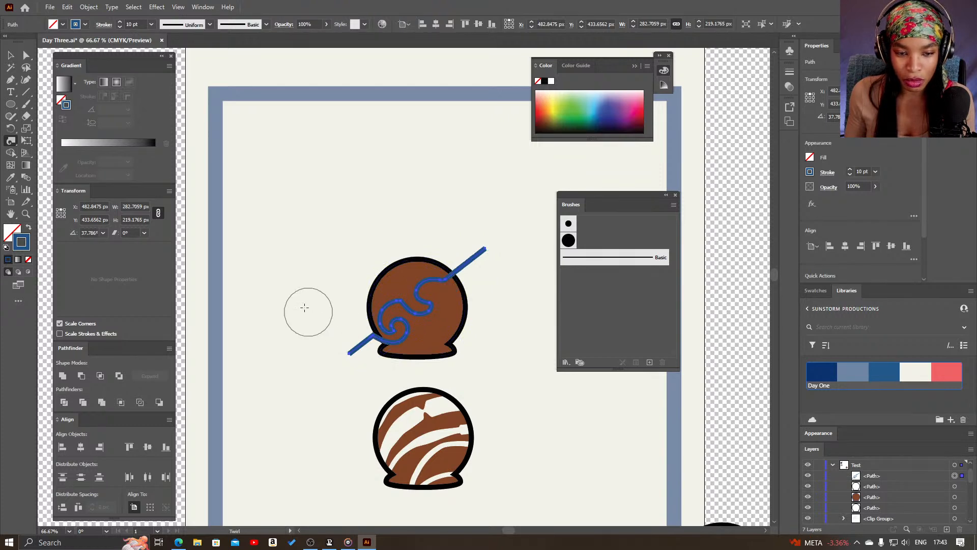
Set the Twirl tool's intensity to 30%
double_click(11, 142)
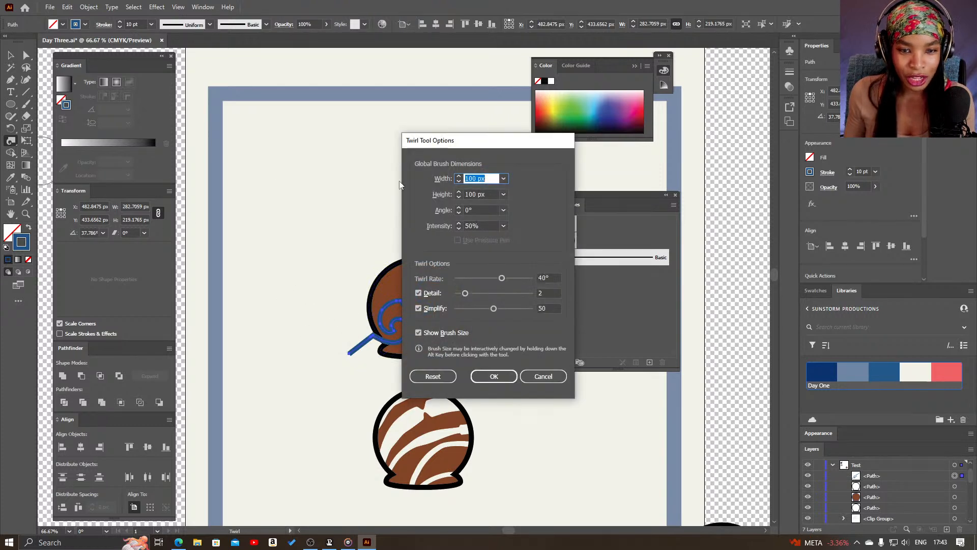
drag(463, 146, 561, 159)
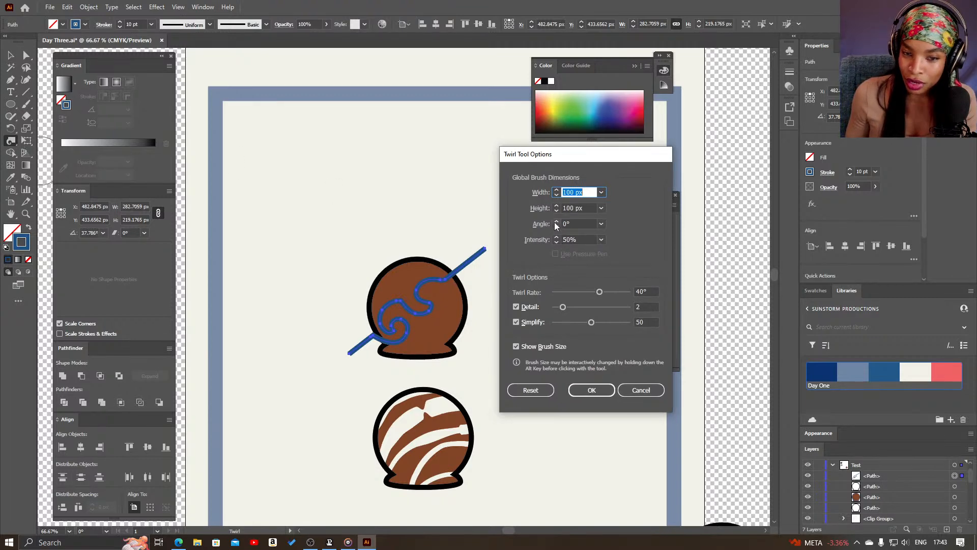
click(567, 240)
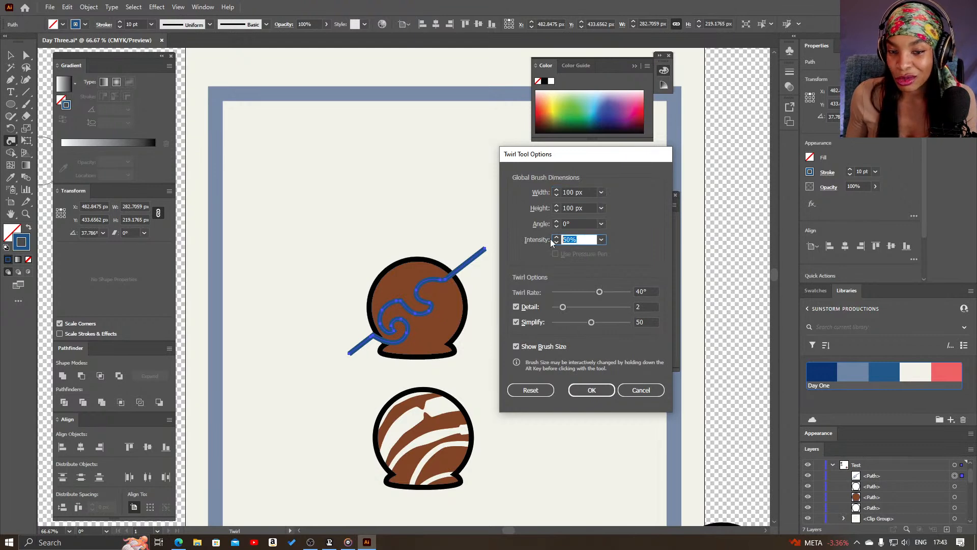
text(30)
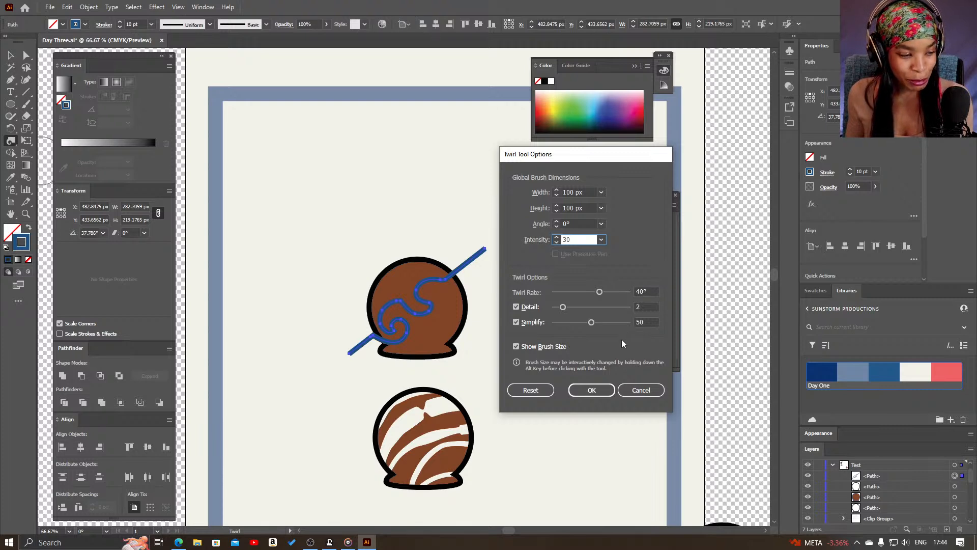
click(591, 392)
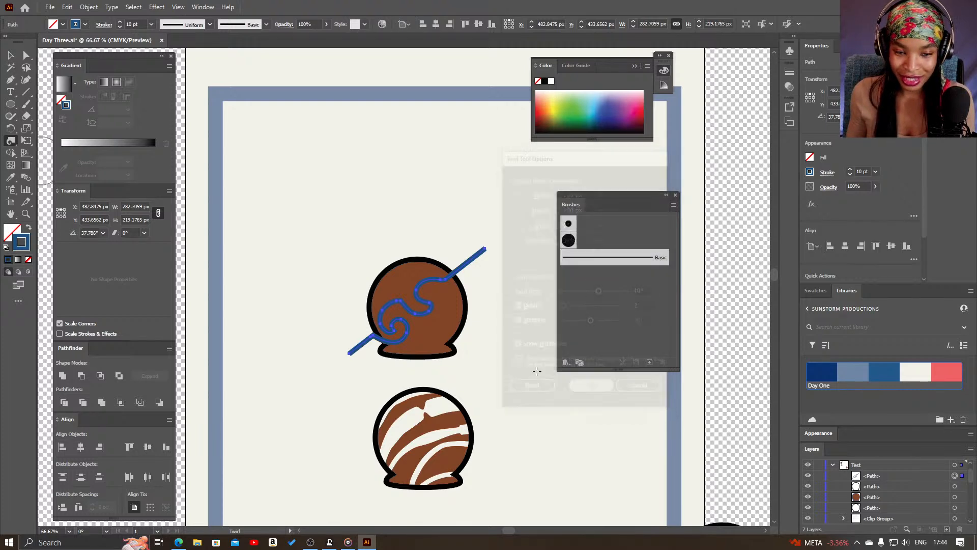
Try twirling more of the blue line toward both ends and puckering its middle swirls with the Pucker tool
mouse_move(445, 283)
mouse_down()
mouse_move(451, 272)
mouse_move(423, 308)
mouse_move(390, 304)
mouse_move(393, 349)
mouse_move(375, 340)
mouse_move(352, 350)
mouse_up()
mouse_move(445, 328)
mouse_down()
mouse_move(462, 279)
mouse_move(448, 258)
mouse_up()
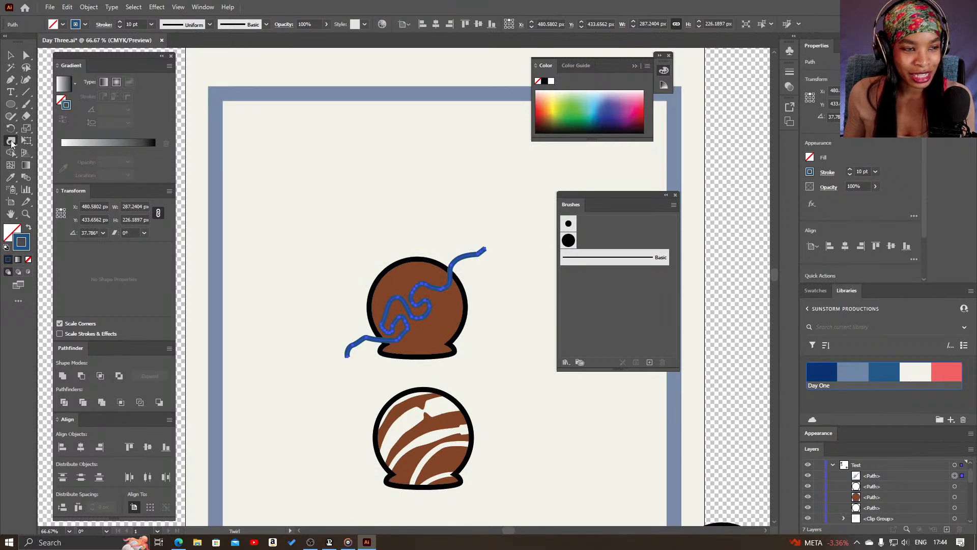
click(11, 141)
click(56, 178)
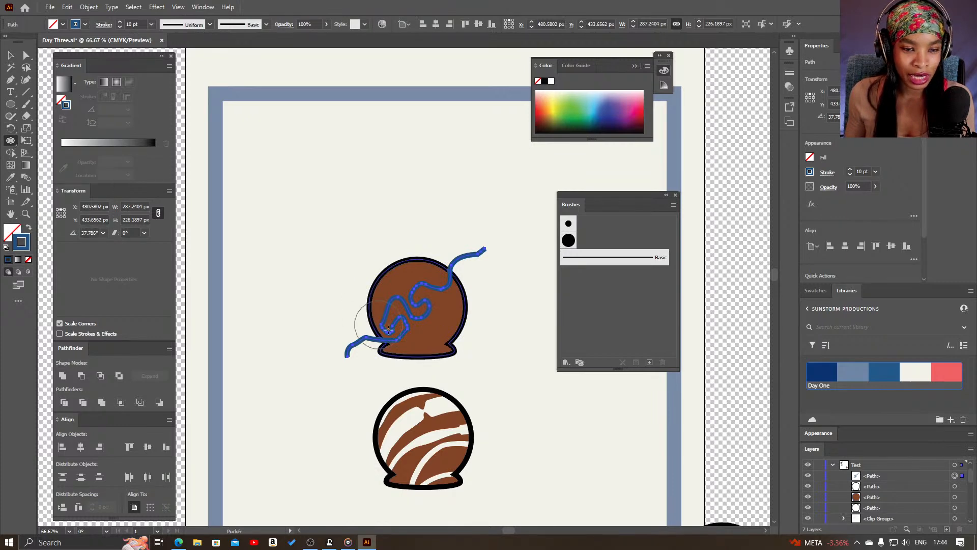
drag(407, 324, 447, 244)
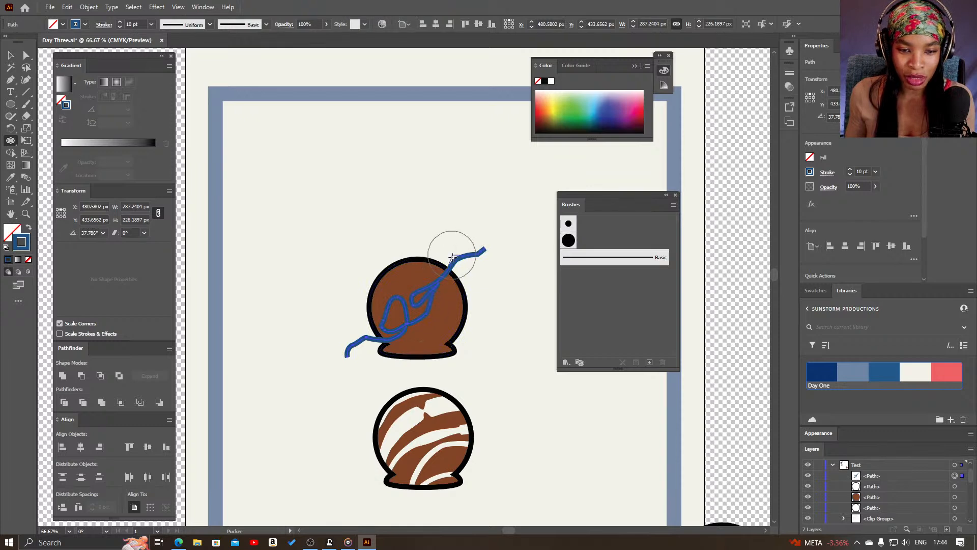
key(v)
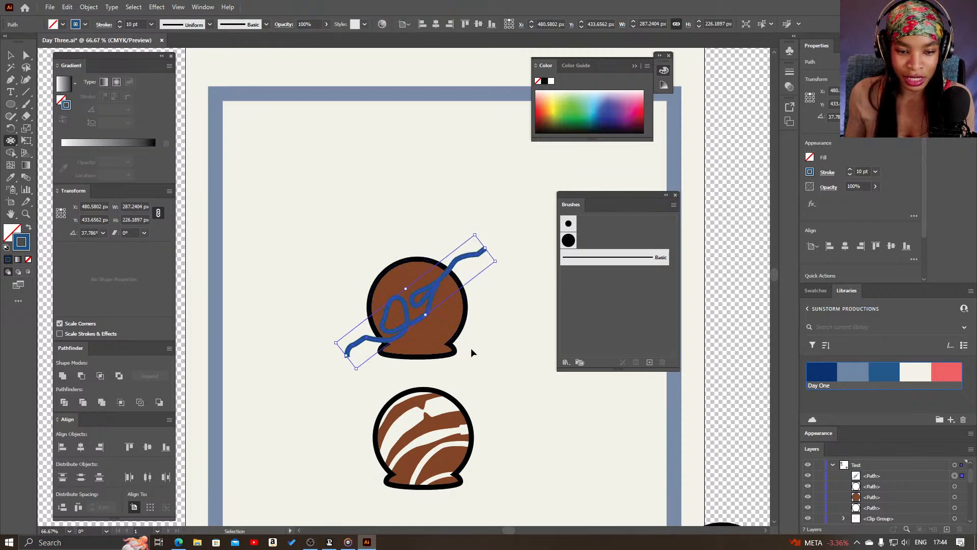
Undo the pucker and the latest twirls back to the blue line's first two swirls
key(ctrl+z)
key(ctrl+z)
key(ctrl+z)
key(ctrl+z)
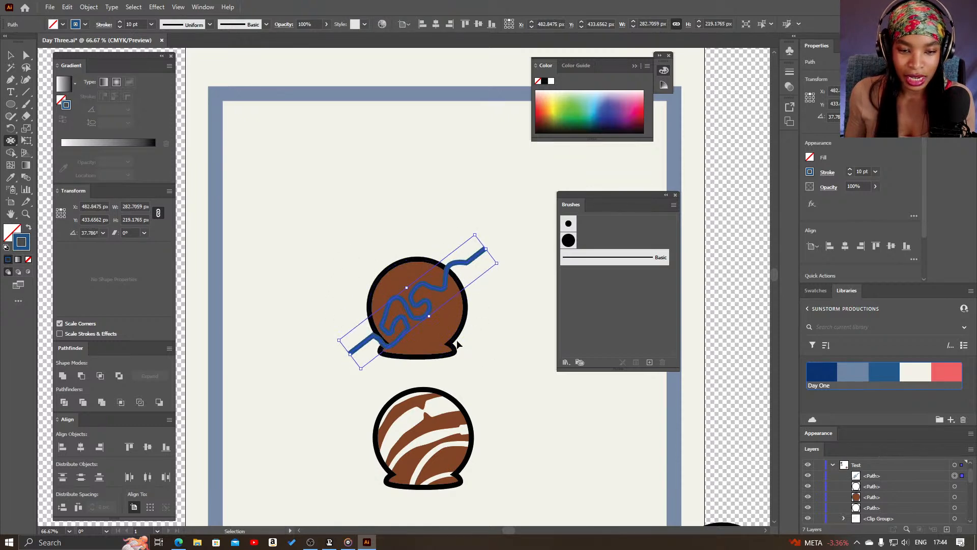
key(ctrl+z)
key(ctrl+z)
key(ctrl+z)
key(ctrl+z)
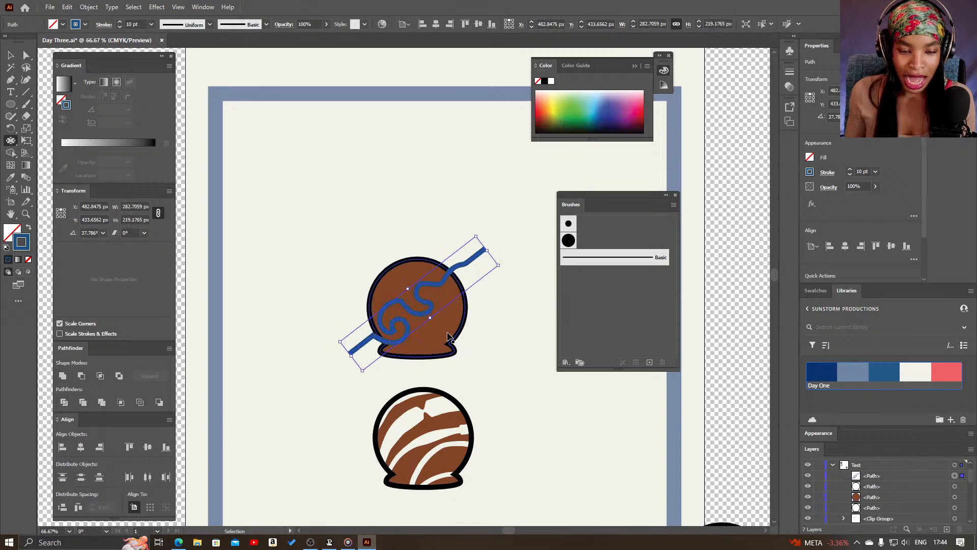
key(v)
drag(426, 307, 410, 286)
key(ctrl+z)
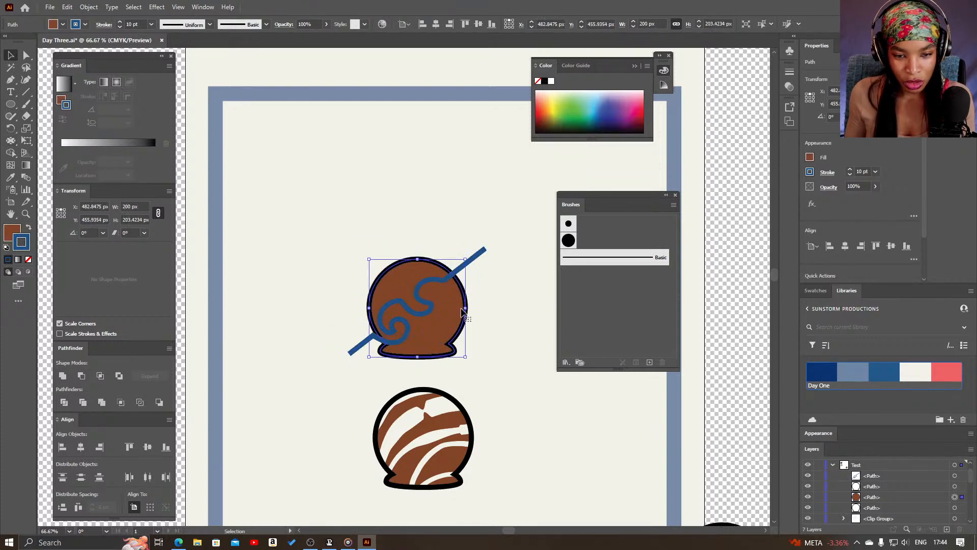
Place copies of the twirled blue line across the head's upper-left and lower-right parts, and group all three lines
click(953, 476)
mouse_move(427, 309)
mouse_down()
mouse_move(401, 278)
mouse_move(458, 345)
mouse_up()
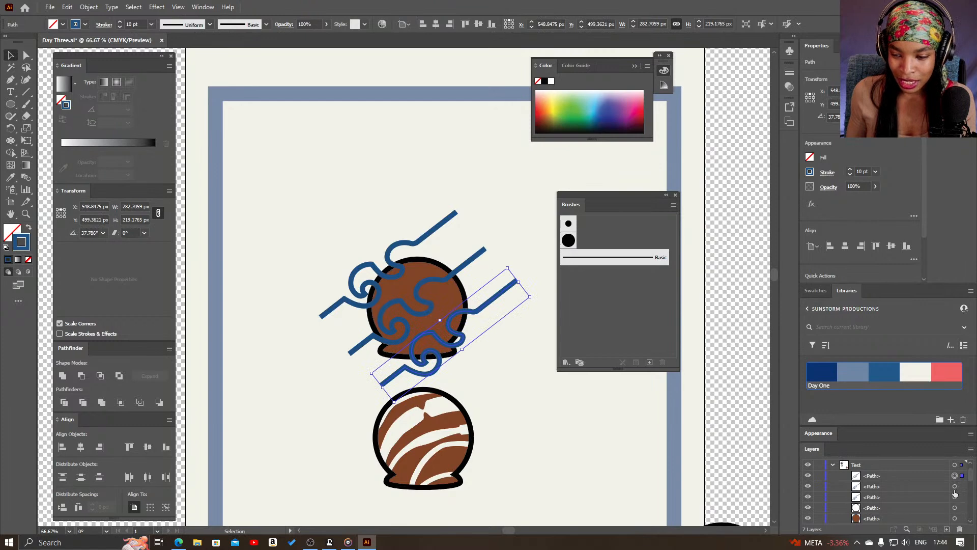
shift+click(955, 488)
click(955, 498)
key(ctrl+g)
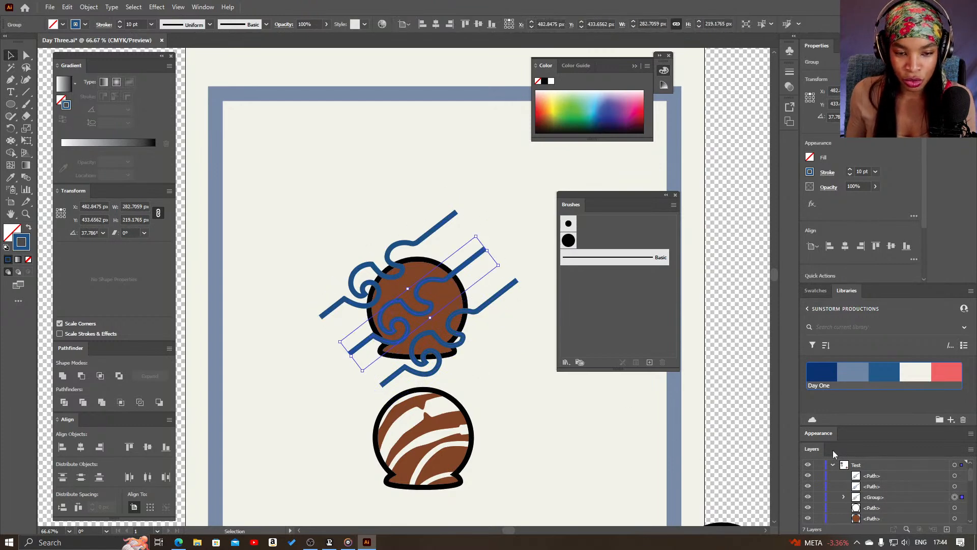
shift+click(956, 488)
shift+click(955, 476)
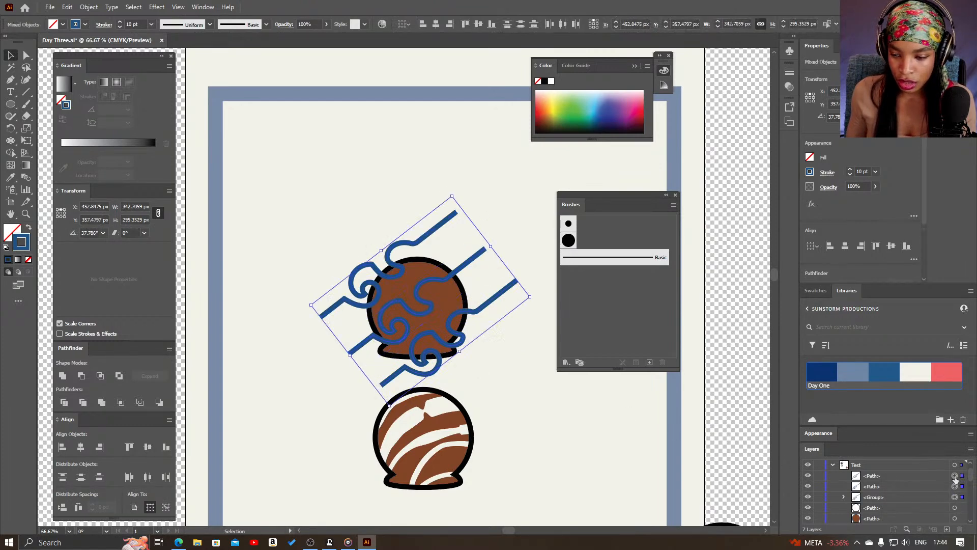
key(ctrl+g)
Stack the blue line group beneath a duplicate of the brown head shape and clip the lines to that duplicate with a clipping mask
drag(876, 482, 880, 499)
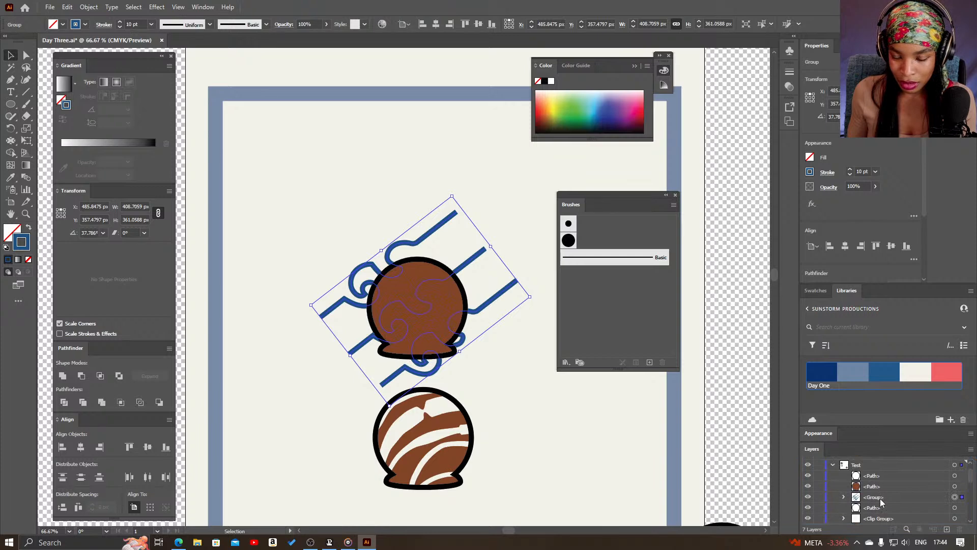
alt+drag(873, 486, 879, 501)
click(955, 486)
shift+click(955, 497)
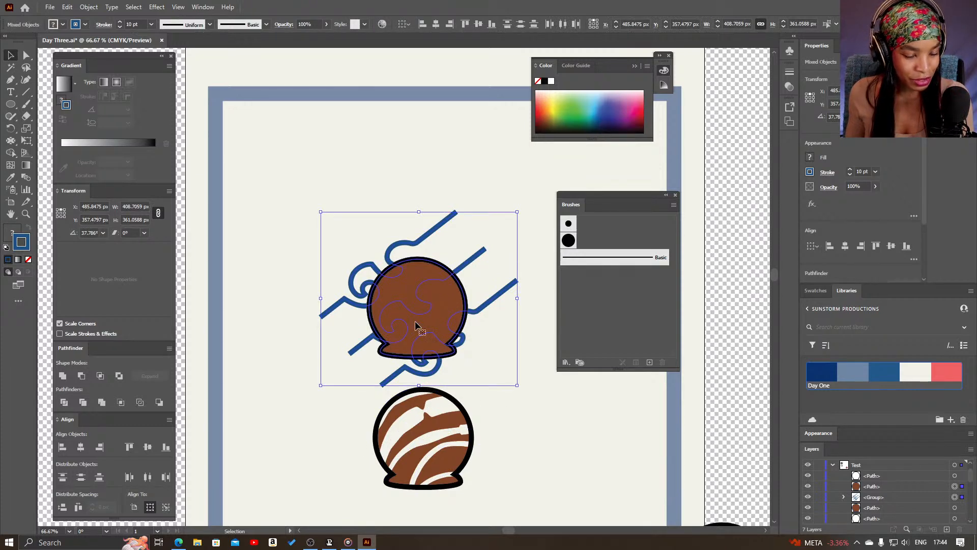
right_click(427, 306)
click(496, 442)
click(509, 373)
key(z)
alt+click(490, 374)
alt+click(417, 359)
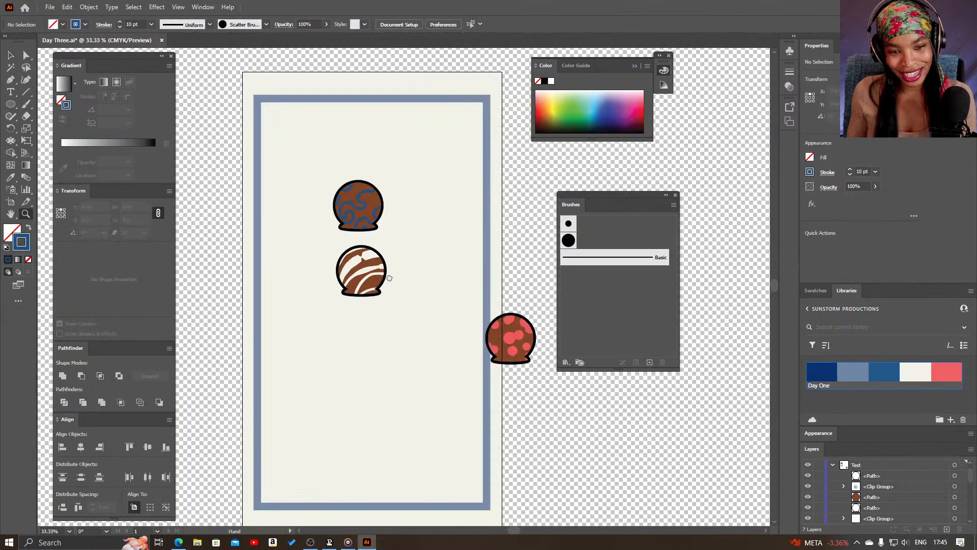
scroll(389, 275, up, 3)
click(385, 305)
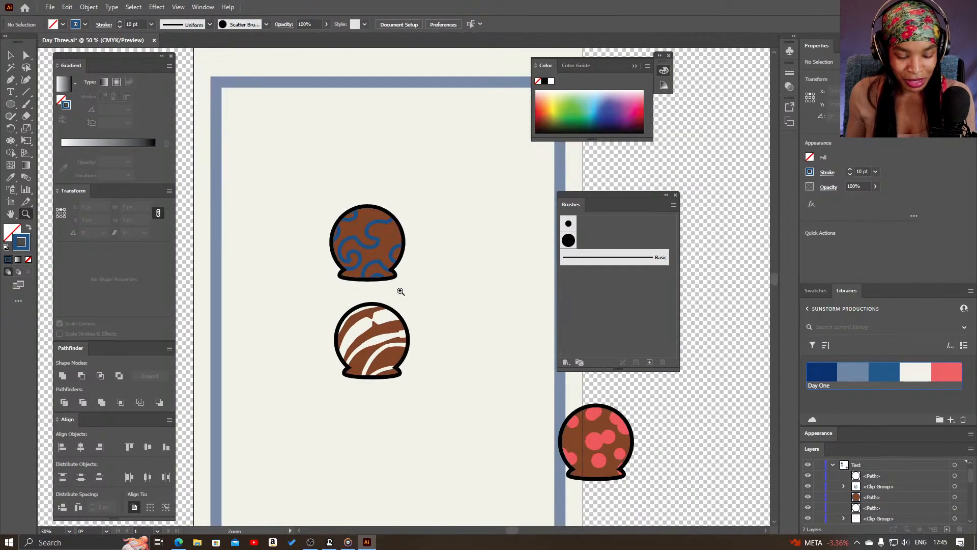
key(v)
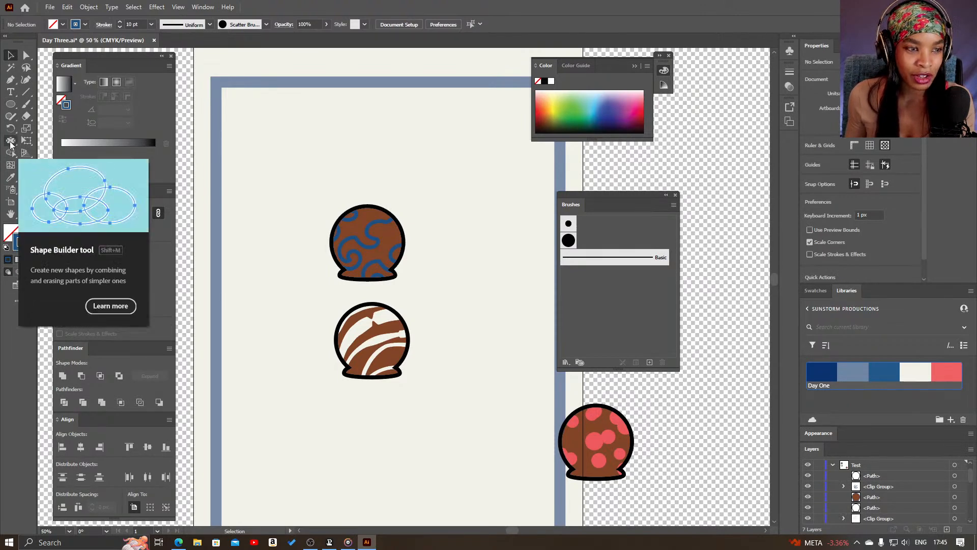
click(18, 301)
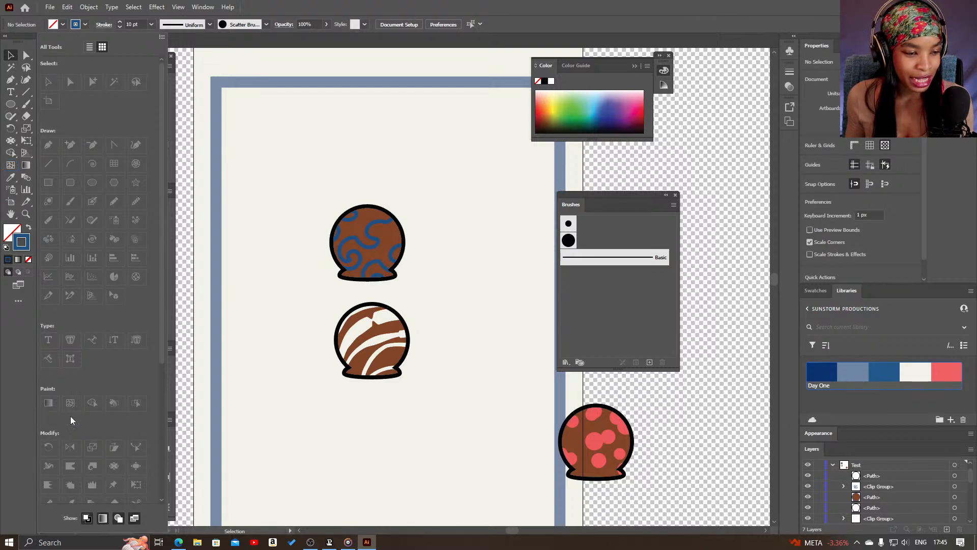
scroll(131, 450, down, 3)
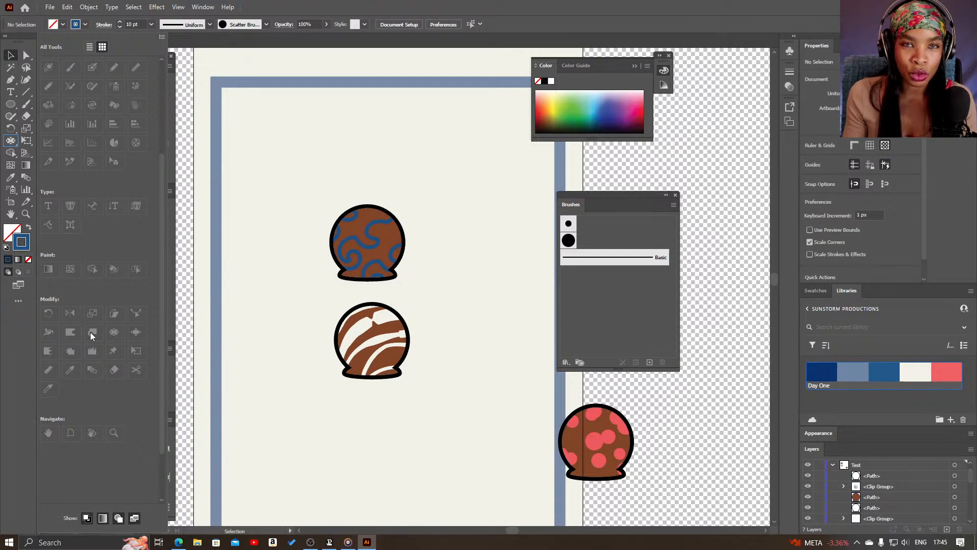
click(12, 141)
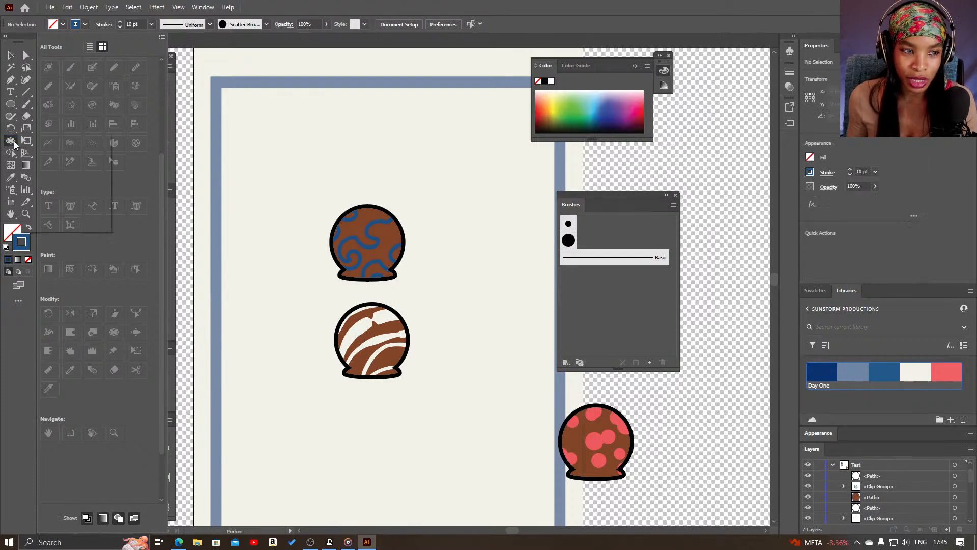
click(31, 346)
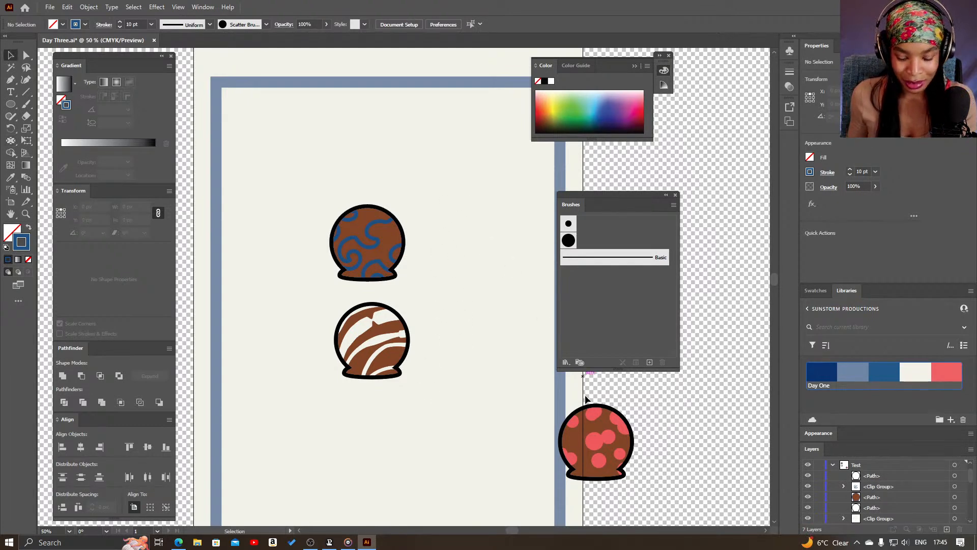
key(v)
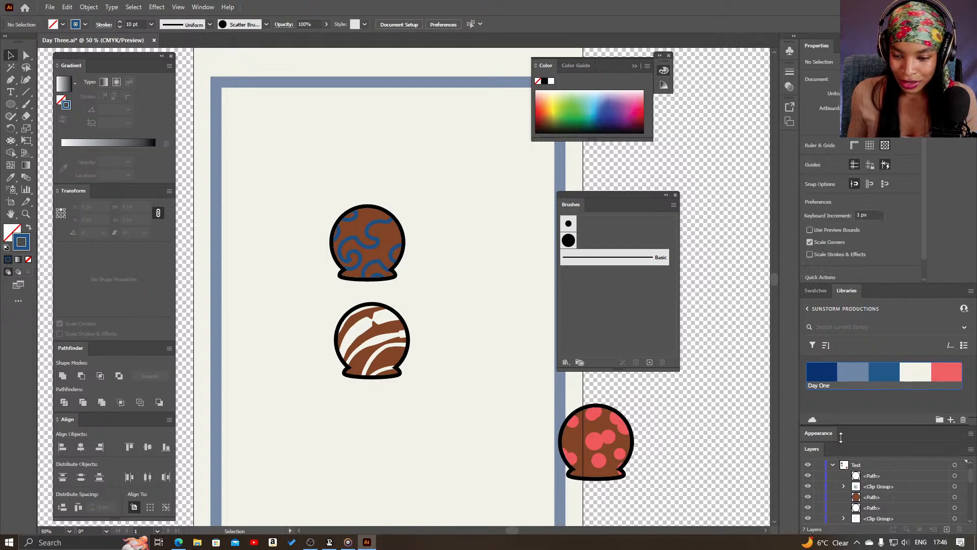
Show more of the layer list and place a copy of the blue-swirled head to the original's upper right
drag(841, 442, 841, 399)
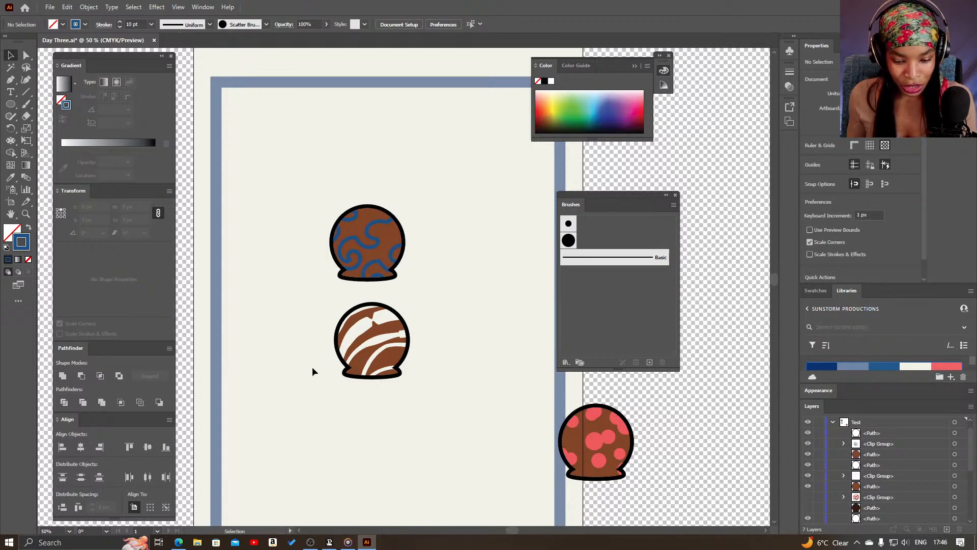
drag(388, 338, 392, 336)
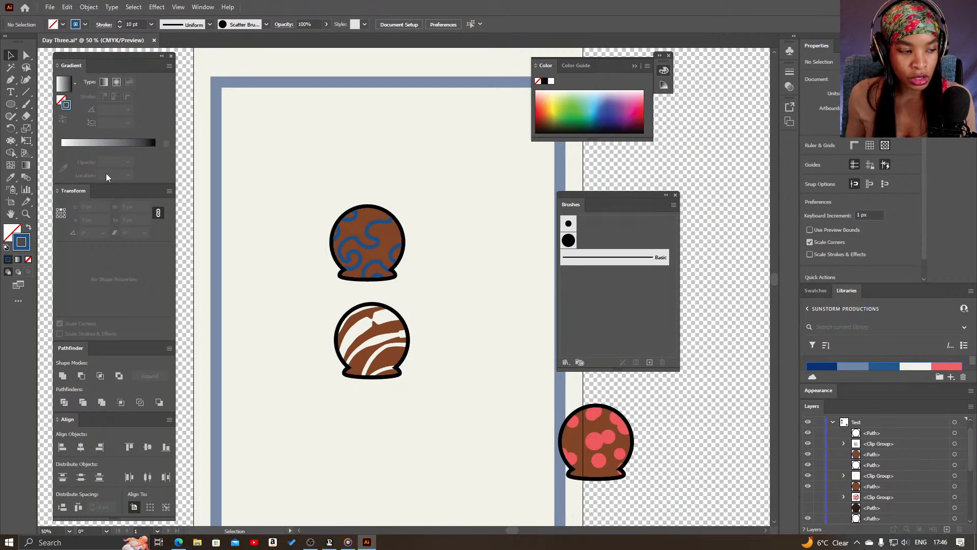
click(26, 92)
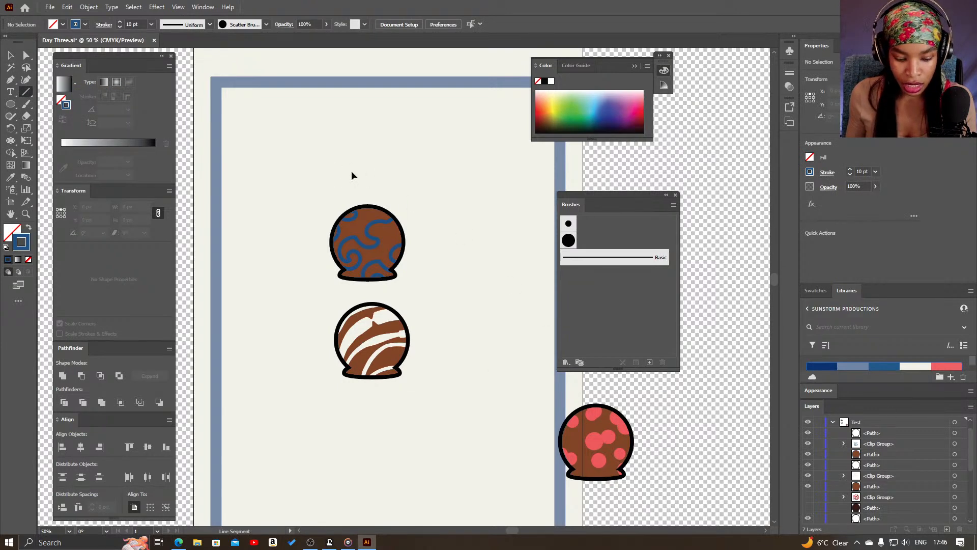
key(v)
drag(445, 198, 305, 285)
drag(385, 253, 464, 194)
click(945, 444)
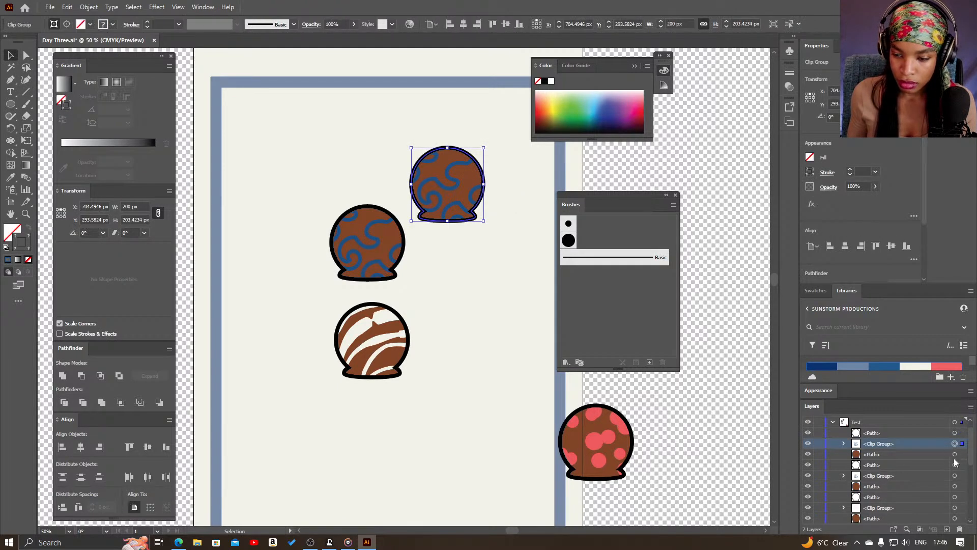
shift+click(940, 454)
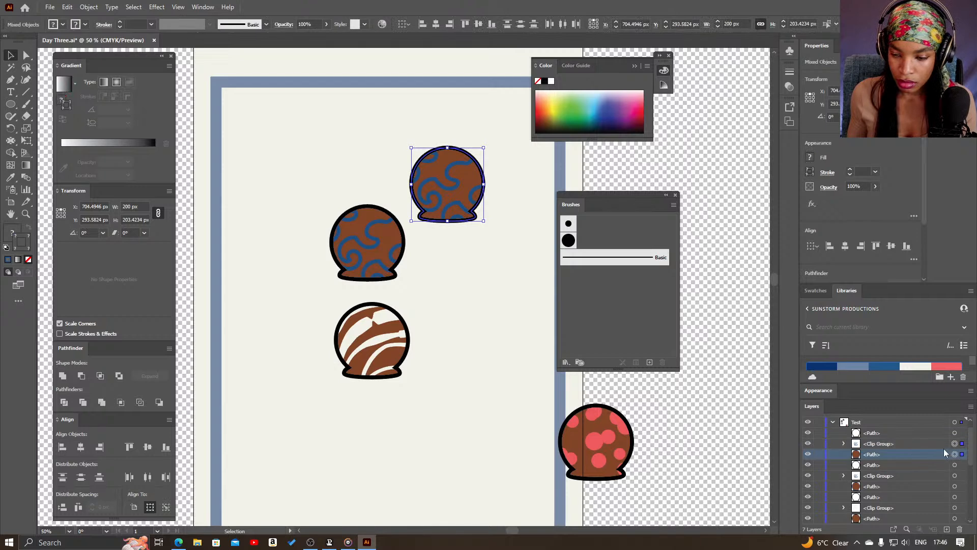
click(955, 455)
click(959, 529)
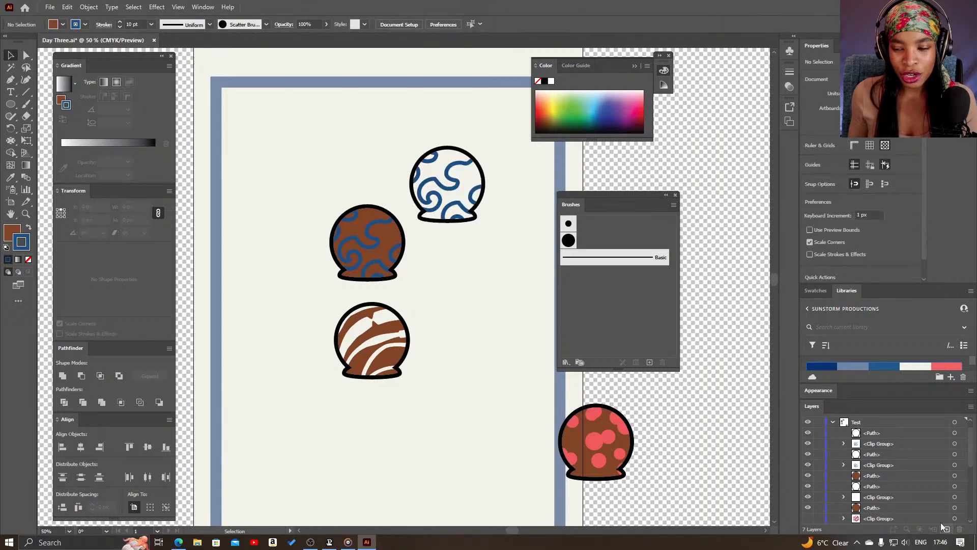
key(ctrl+z)
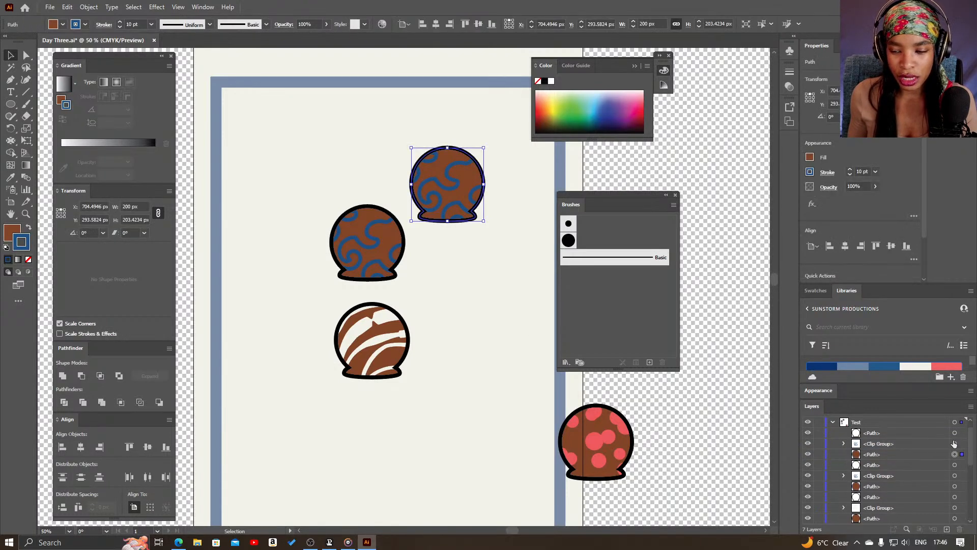
Delete the clipped blue swirl group from the copied head, leaving it plain brown
click(954, 443)
click(959, 529)
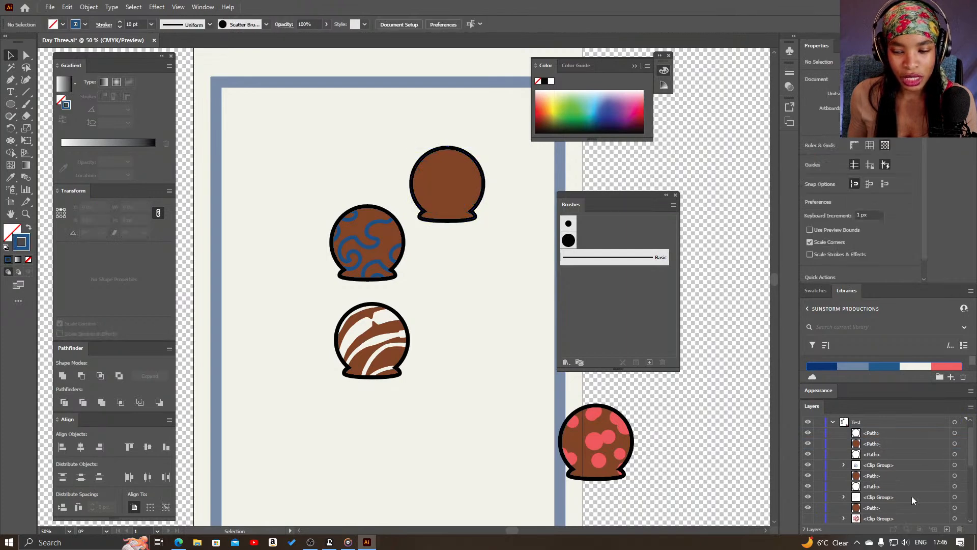
Change the plain copied head's fill to the dark brown 602A0F
click(439, 195)
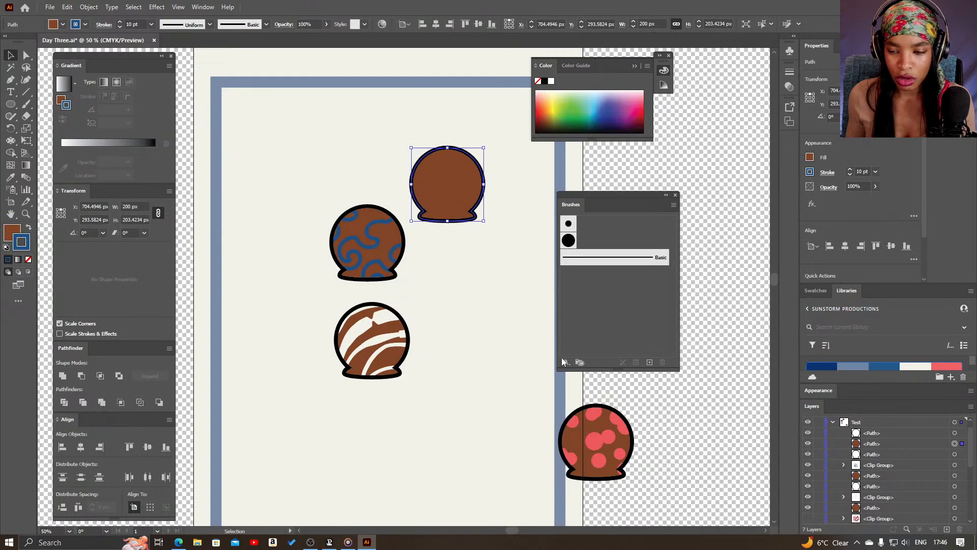
click(13, 233)
double_click(12, 233)
drag(233, 338, 225, 358)
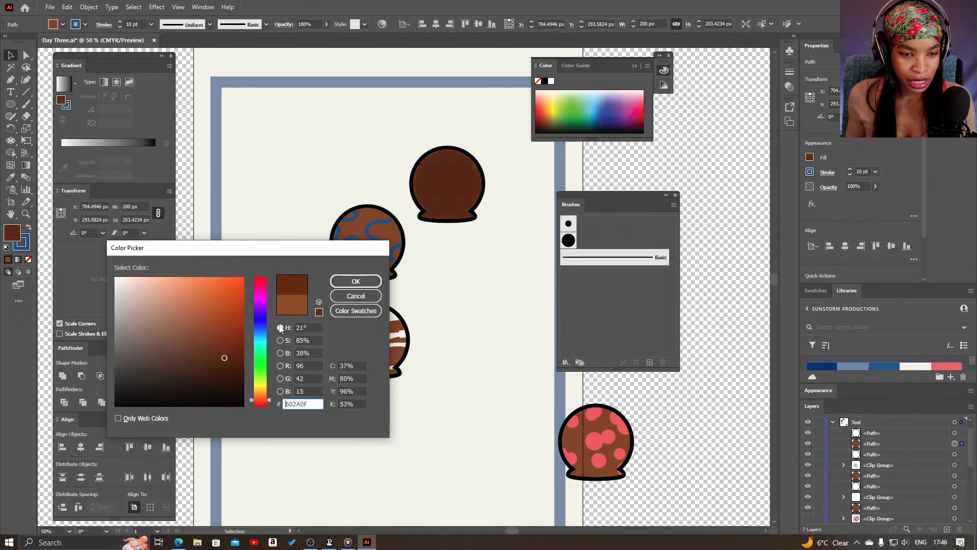
Confirm dark brown 602A0F as the copied head's fill and deselect the head
click(356, 282)
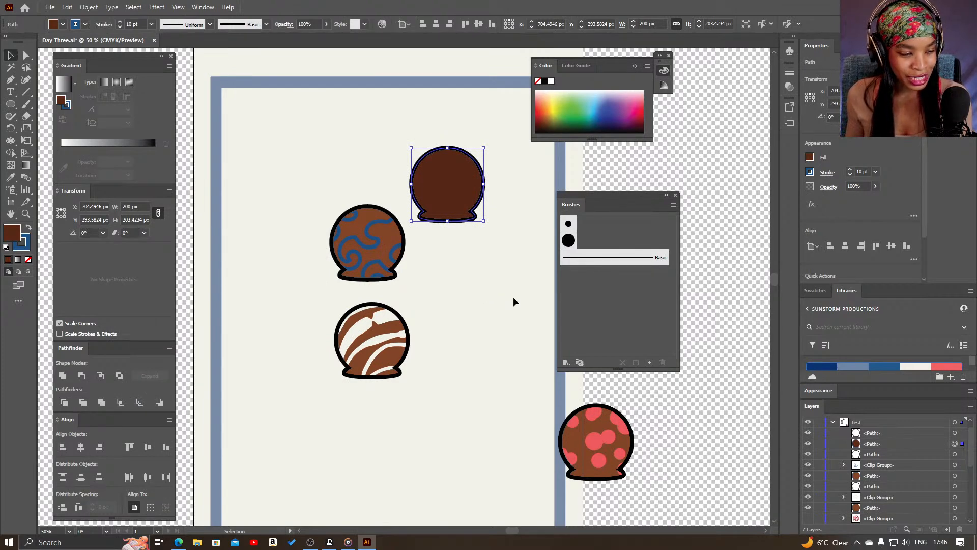
click(484, 246)
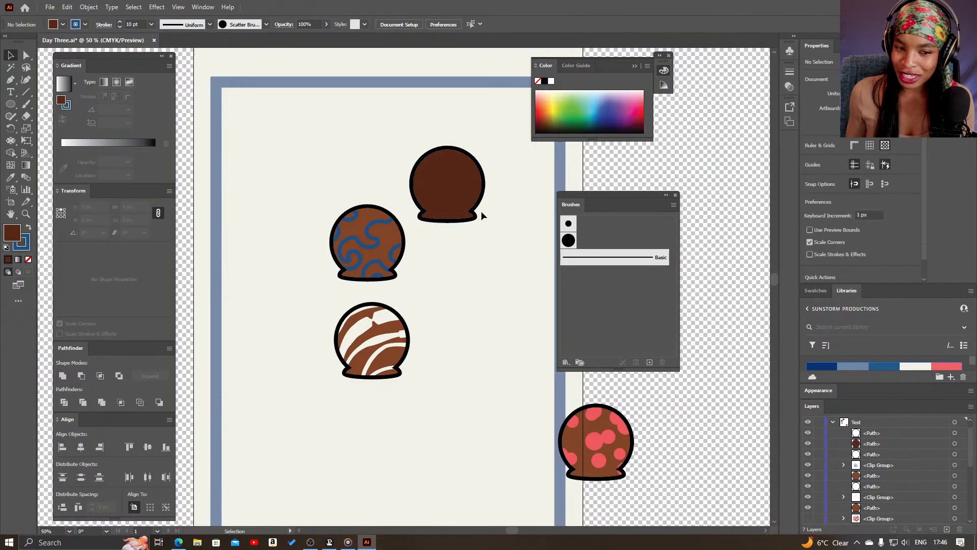
scroll(483, 219, up, 2)
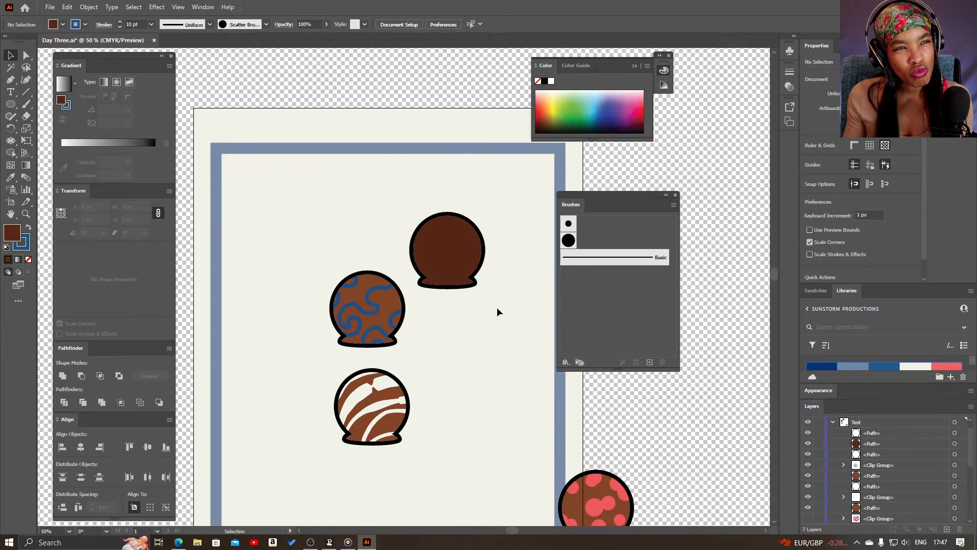
Draw an unfilled blue spiral about 238 × 224 px over the dark brown head with the Spiral tool
key(z)
click(466, 248)
key(space)
drag(434, 283, 500, 246)
key(v)
click(881, 442)
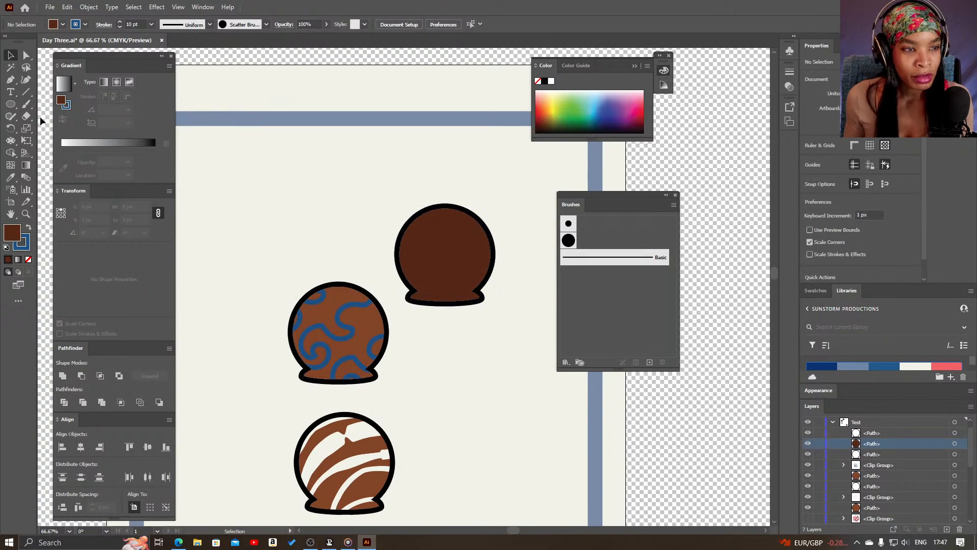
click(26, 92)
click(76, 117)
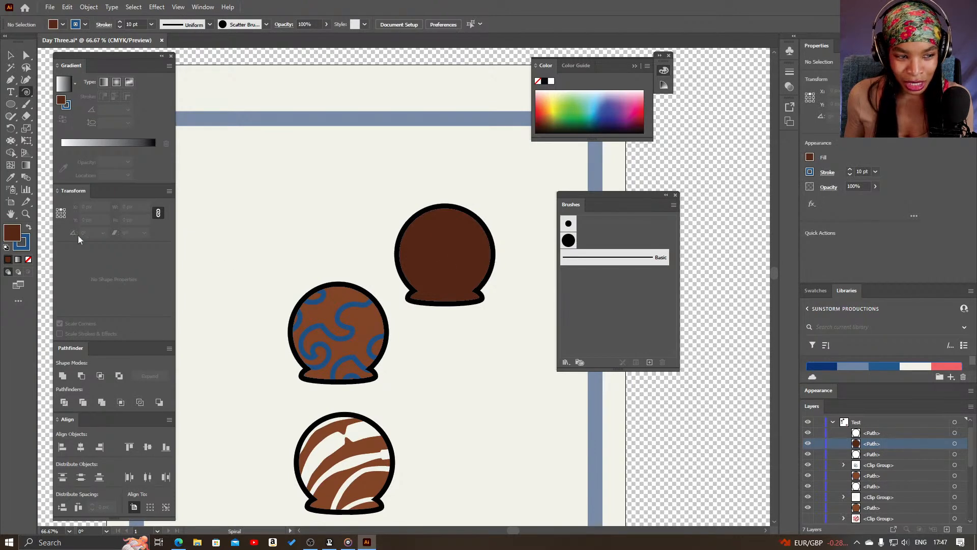
click(28, 260)
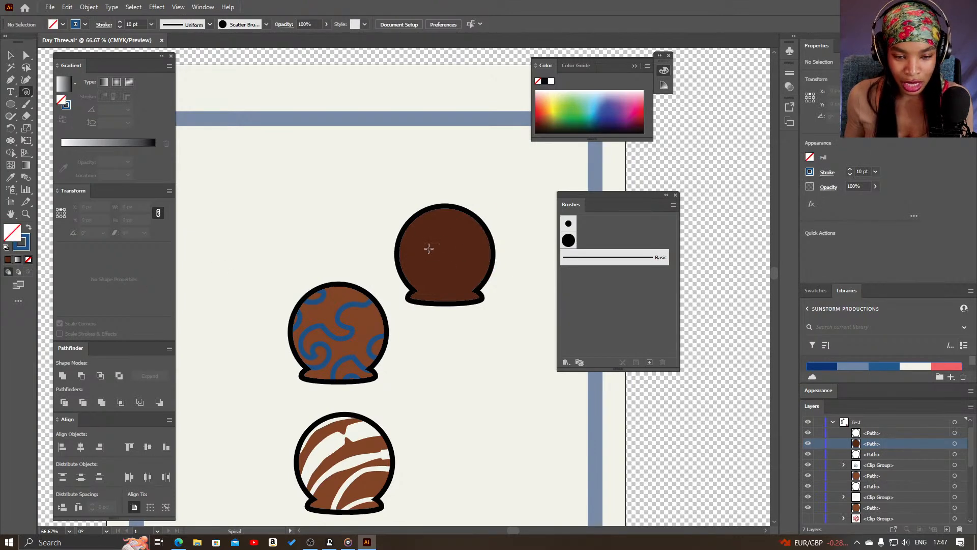
drag(426, 247, 479, 289)
Recolor the spiral with the library's off-white as its stroke and no fill
click(927, 368)
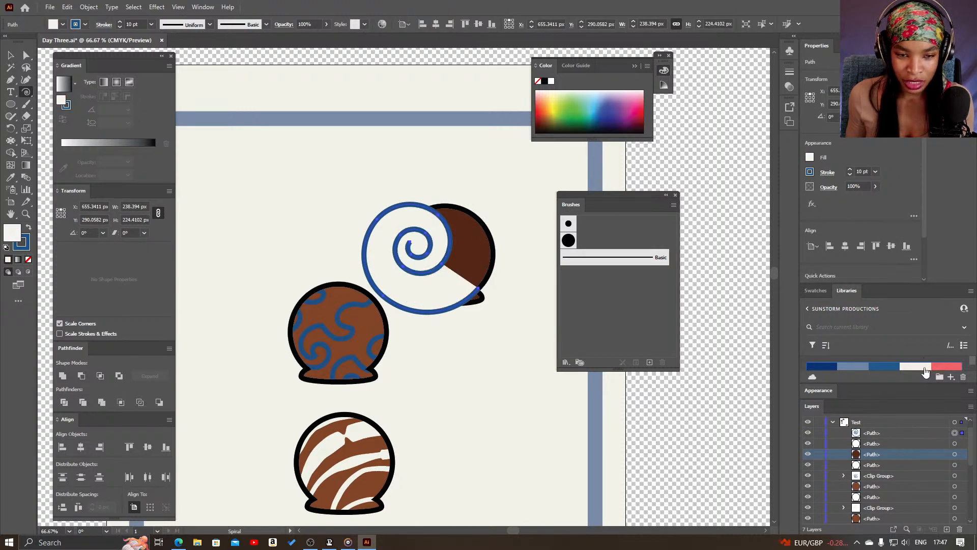
click(28, 228)
click(28, 260)
Move the spiral onto the dark brown head and shrink it to about 153 × 144 px
key(v)
drag(442, 268, 470, 268)
drag(508, 314, 471, 284)
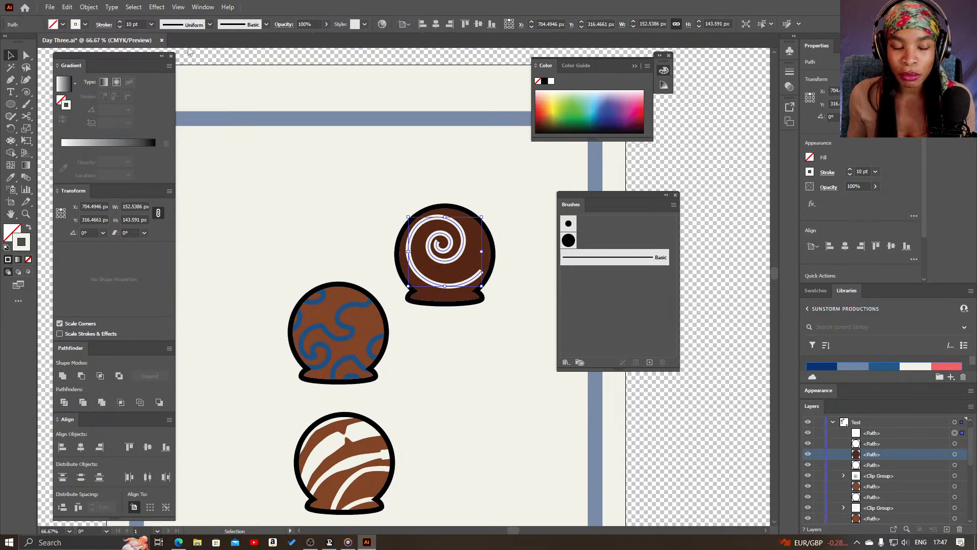
Try the pointed-oval width profile and Width Profile 2 on the spiral's stroke
click(209, 25)
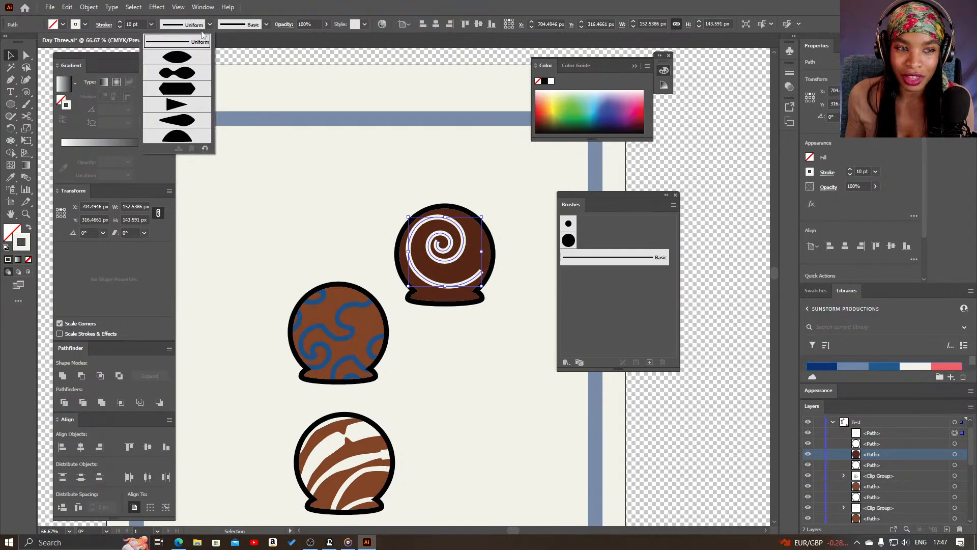
click(189, 60)
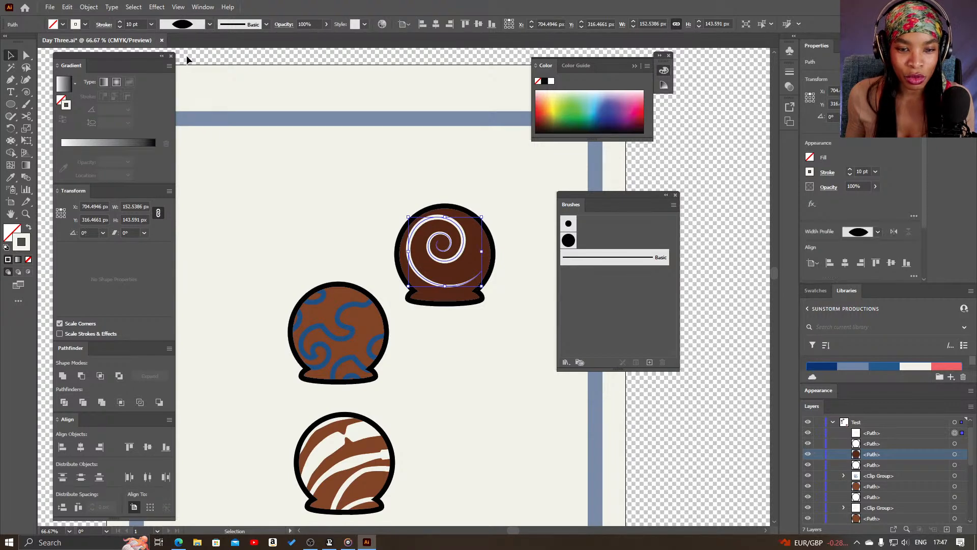
click(490, 292)
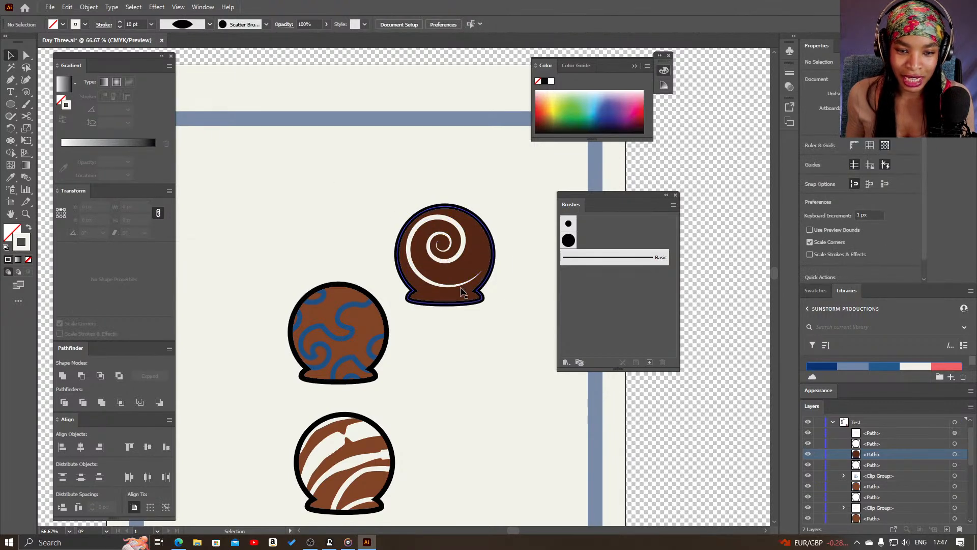
click(461, 283)
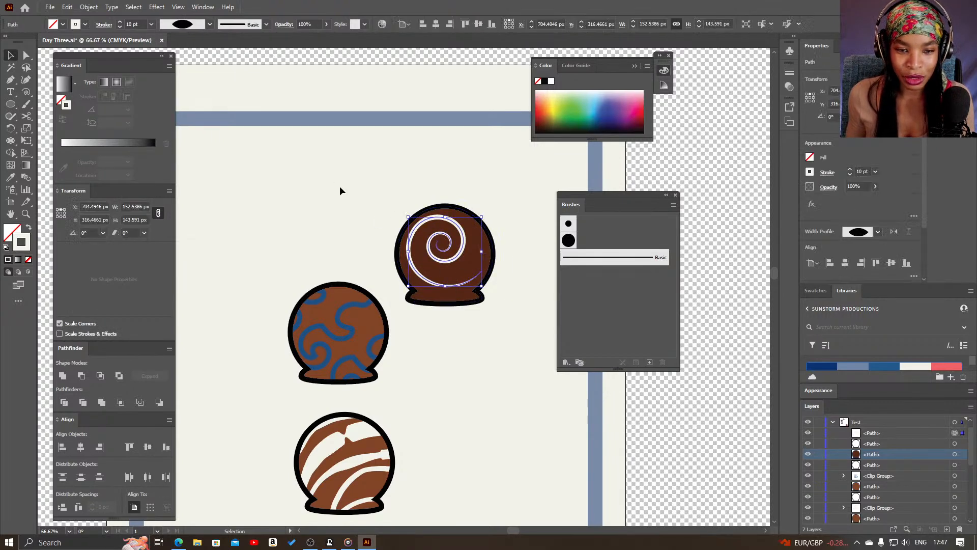
click(208, 24)
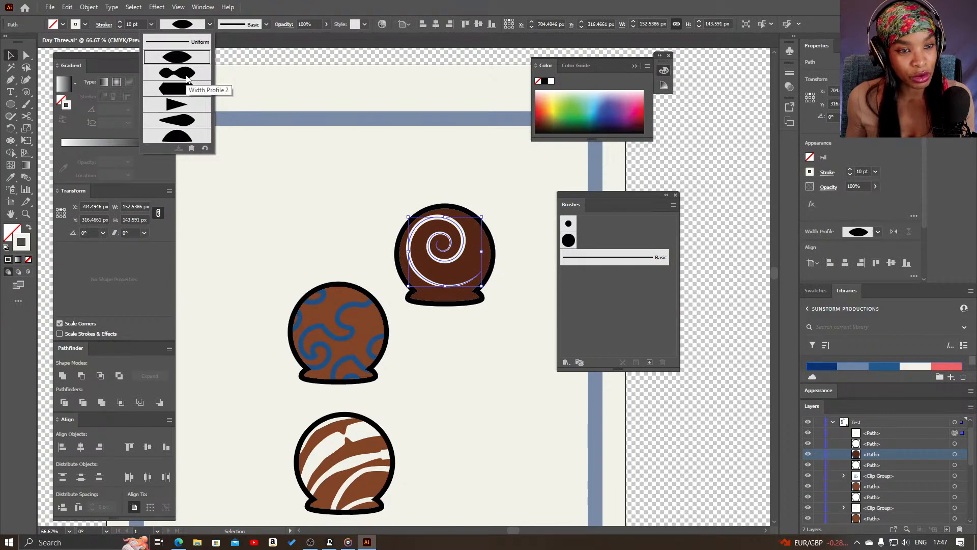
click(186, 77)
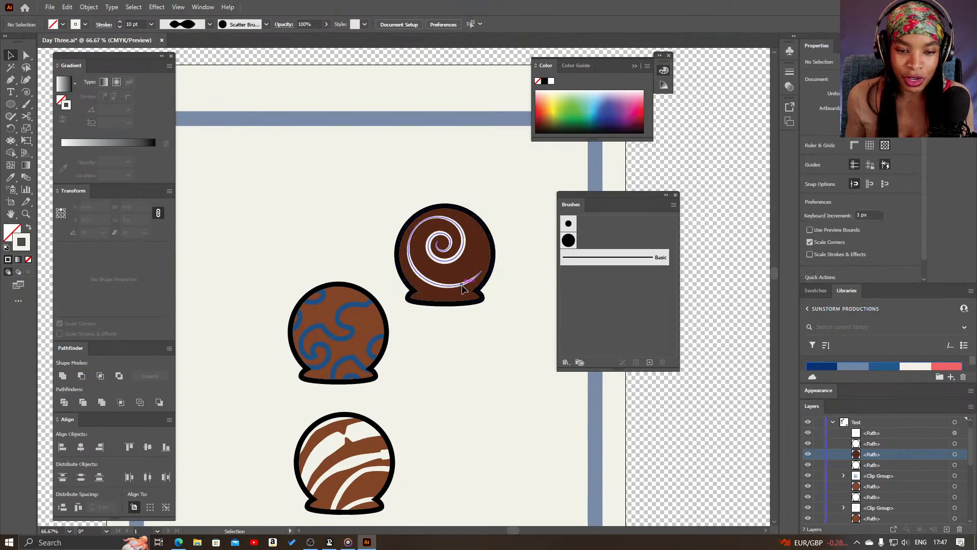
Try the elongated hexagonal width profile and the triangular one on the spiral's stroke
click(209, 24)
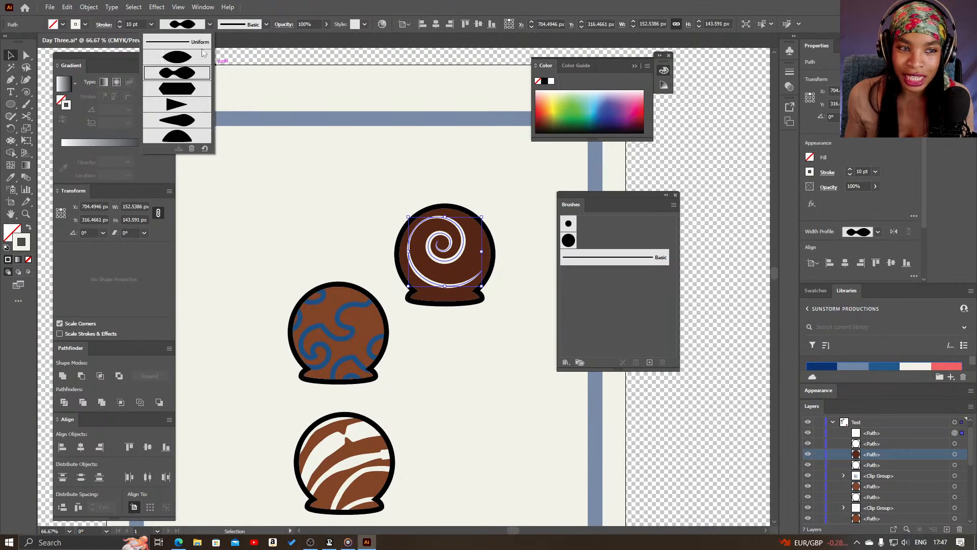
click(191, 98)
click(528, 335)
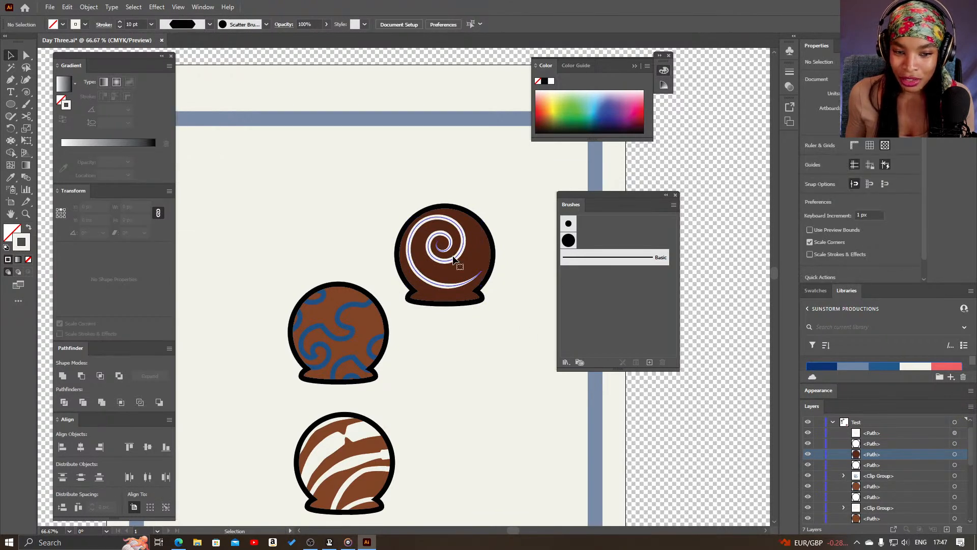
click(458, 262)
click(210, 24)
click(198, 109)
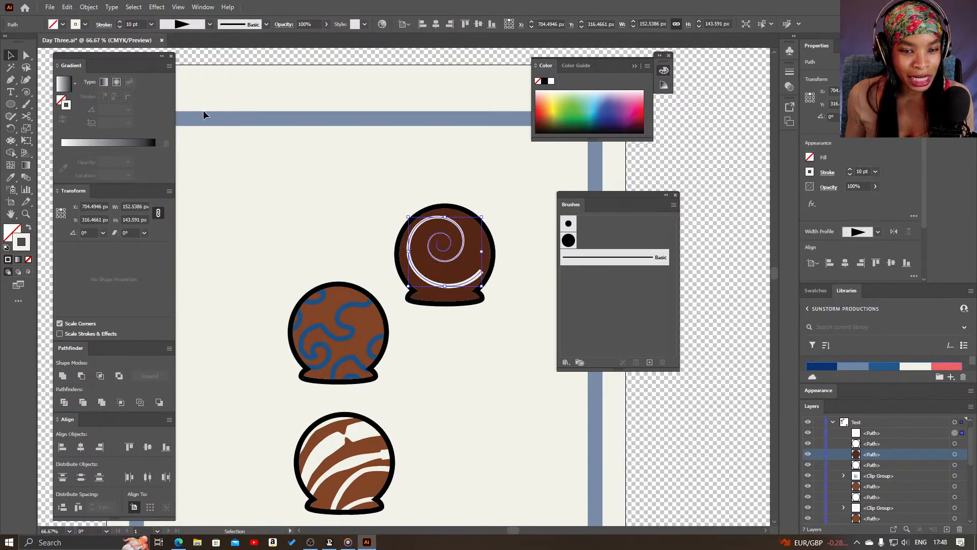
click(470, 311)
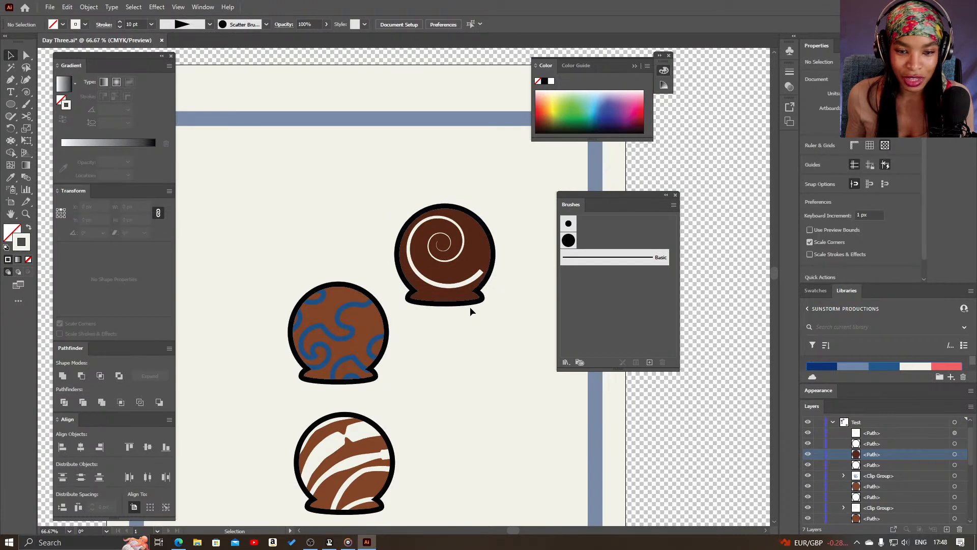
Try the teardrop-shaped width profile on the spiral's stroke and reselect the spiral
click(448, 286)
click(210, 24)
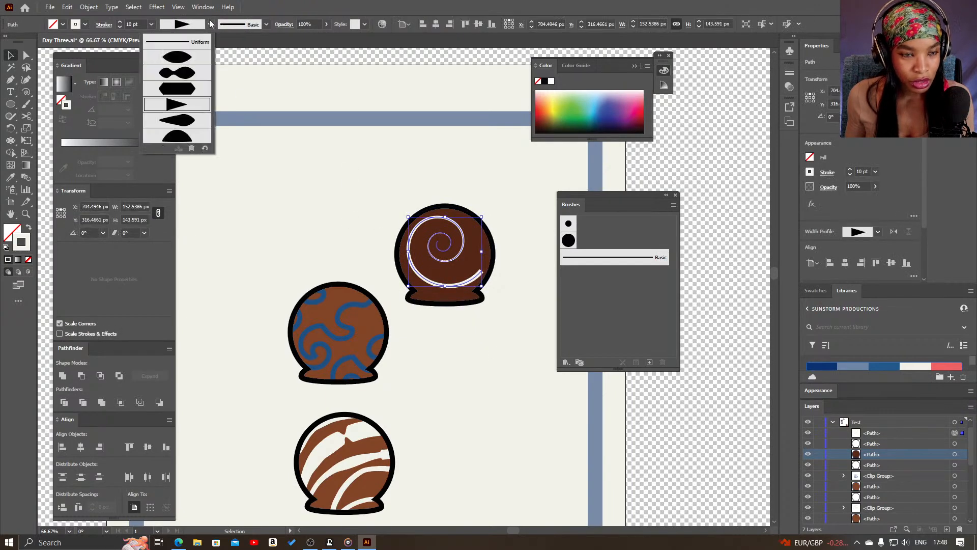
click(203, 129)
click(452, 334)
click(476, 277)
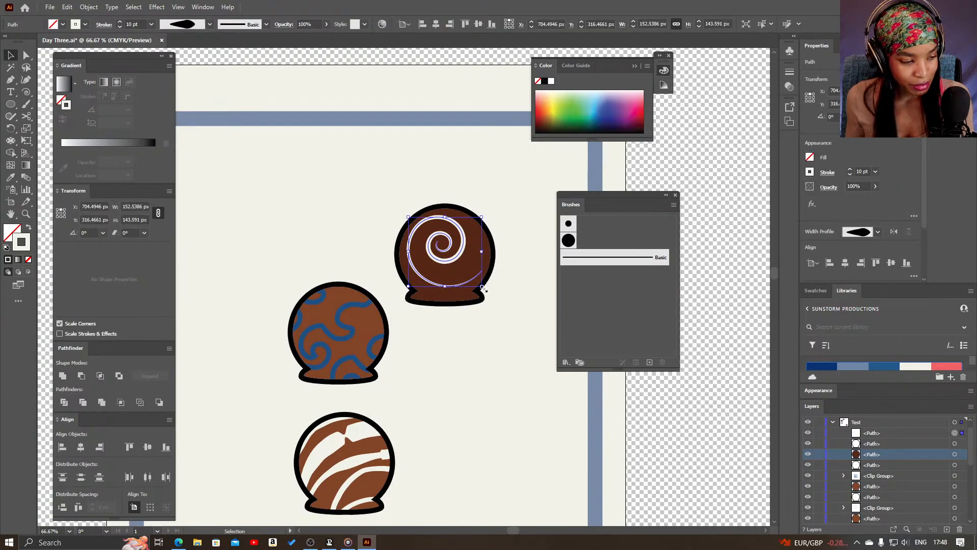
Enlarge the spiral to about 209 × 197 px and try the half-dome width profile on its stroke
drag(483, 288, 496, 300)
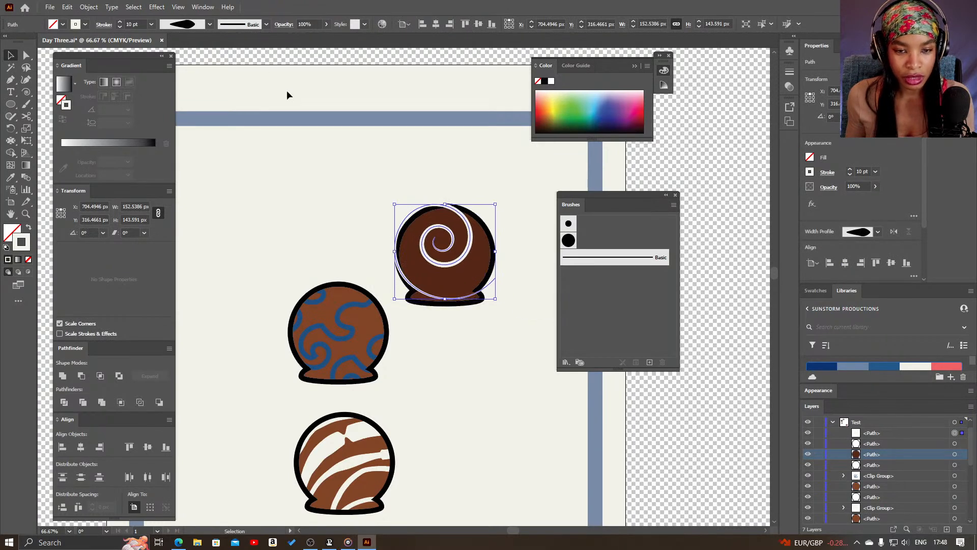
click(209, 25)
click(190, 148)
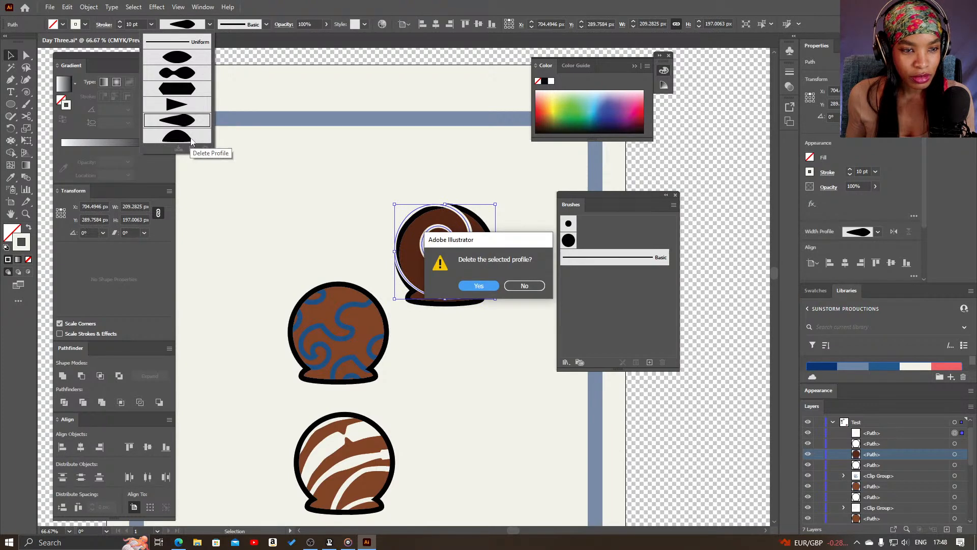
click(524, 285)
click(196, 136)
Apply Width Profile 2 to the spiral's stroke and resize the spiral to about 182 × 172 px
click(209, 24)
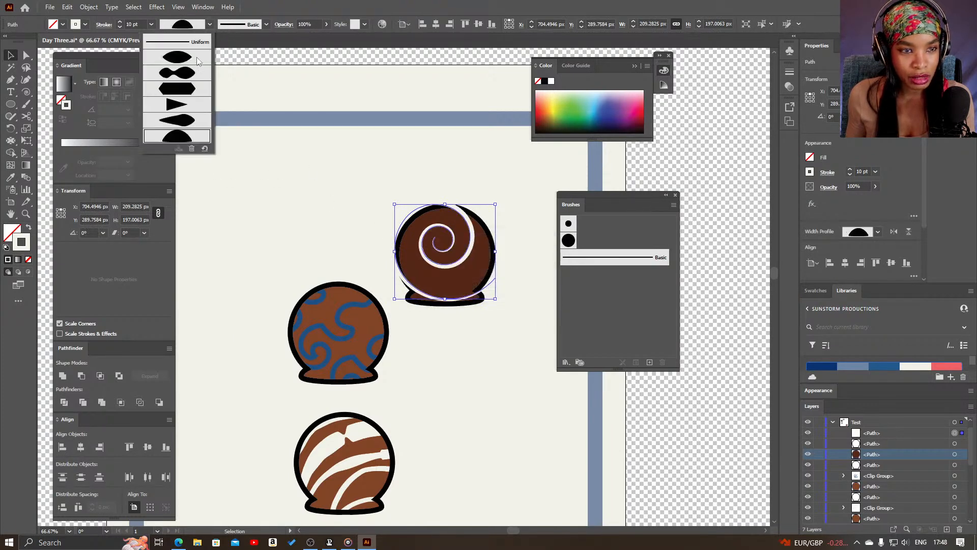
click(193, 72)
key(ctrl+h)
key(ctrl+h)
mouse_move(498, 301)
mouse_down()
mouse_move(496, 287)
mouse_move(492, 296)
mouse_up()
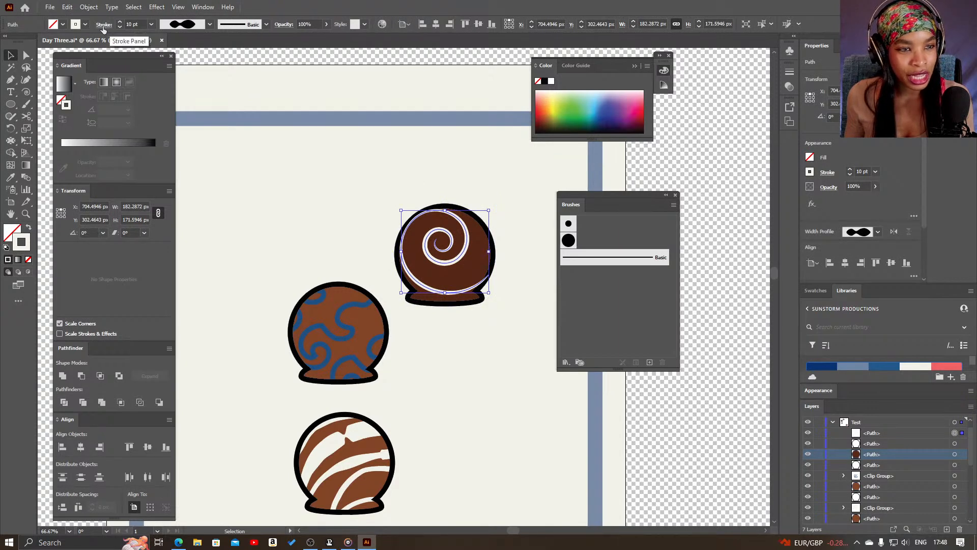
Set the spiral's stroke weight to 13 pt and deselect the spiral
click(141, 25)
key(Down)
key(Down)
key(Down)
key(Up)
key(Up)
key(Up)
key(Up)
key(Up)
key(Up)
key(Up)
key(Up)
key(Up)
key(Up)
key(Up)
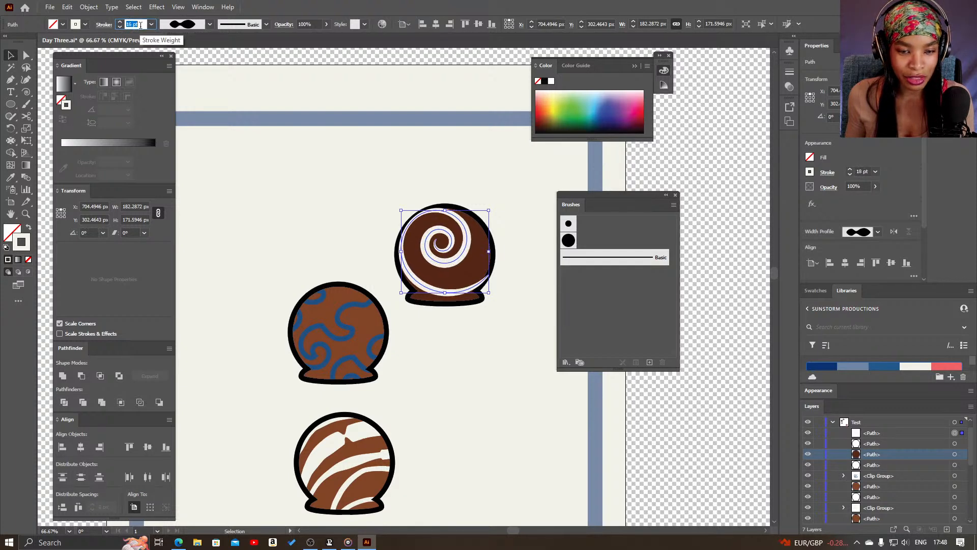
key(Down)
key(Down)
key(Down)
key(Down)
key(Down)
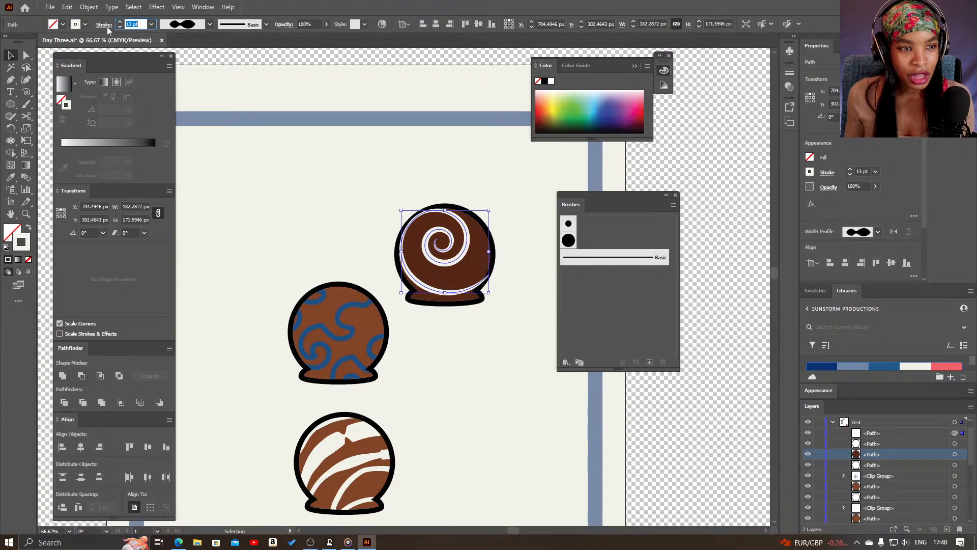
click(105, 26)
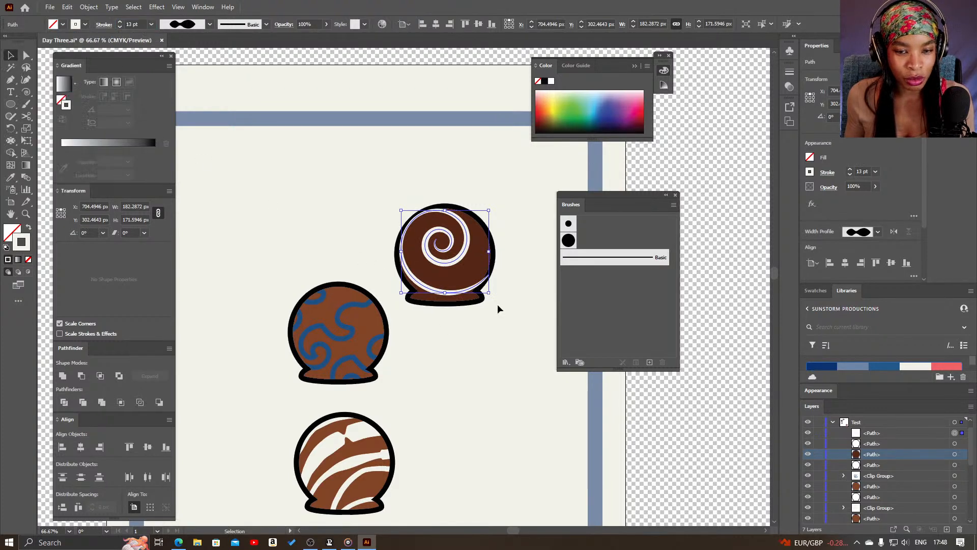
click(526, 290)
Give the spiral's stroke round caps and the Uniform width profile
key(z)
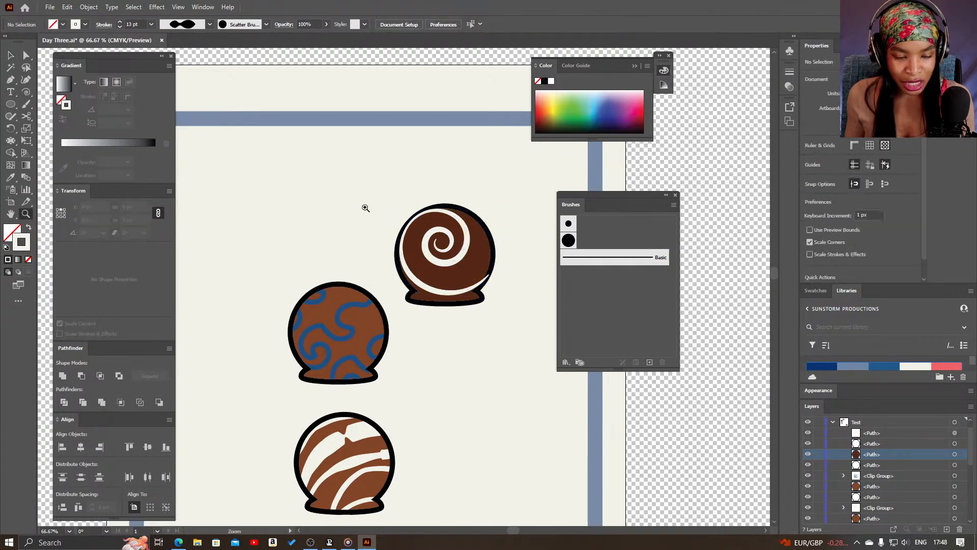
click(367, 206)
click(453, 241)
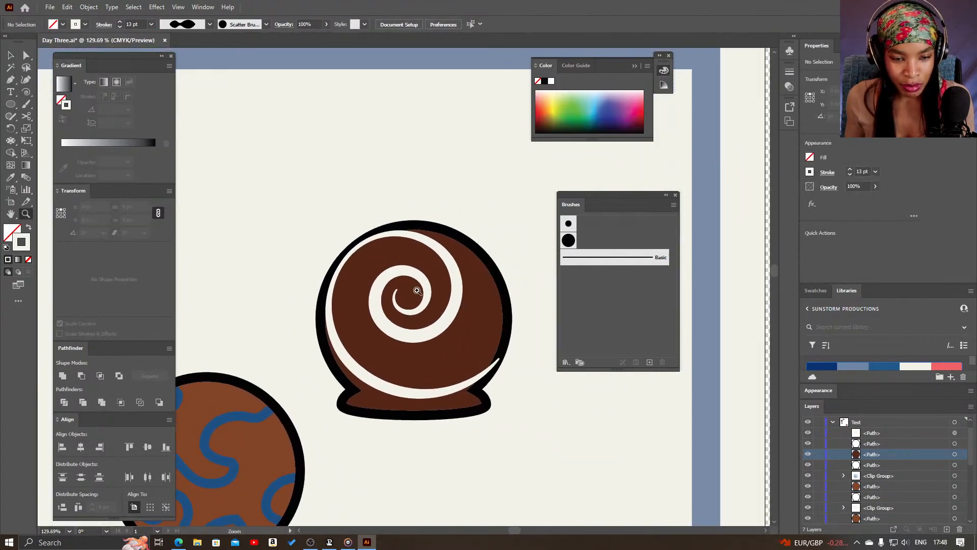
key(v)
click(425, 322)
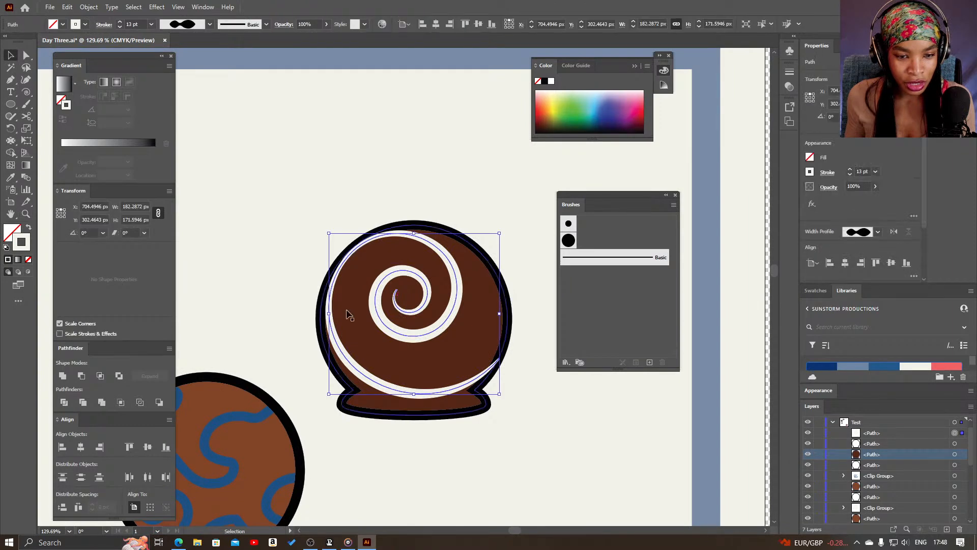
click(101, 26)
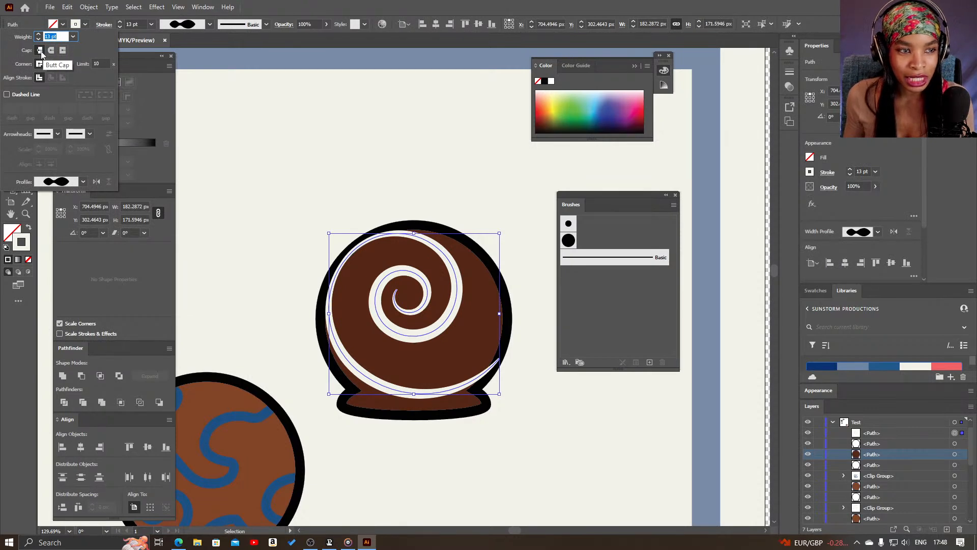
click(51, 51)
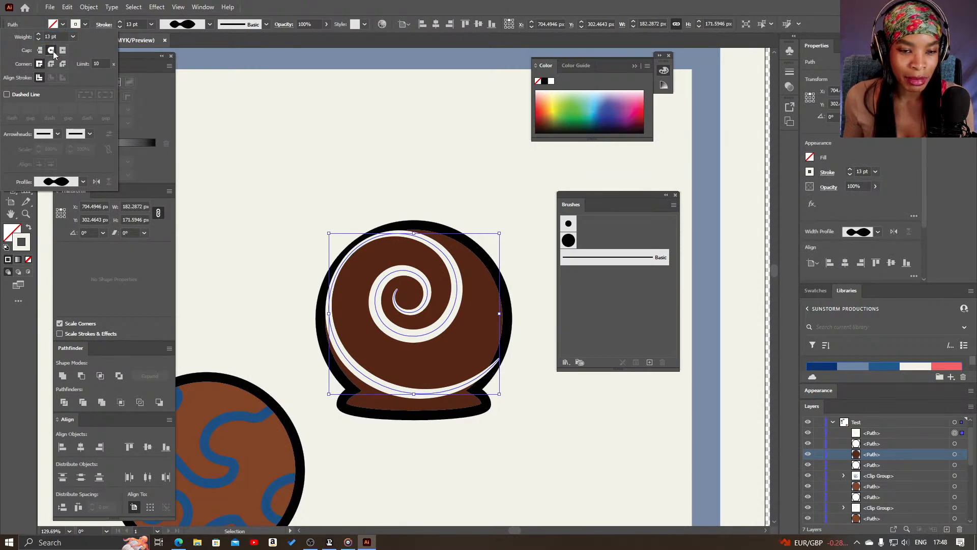
click(206, 26)
click(198, 42)
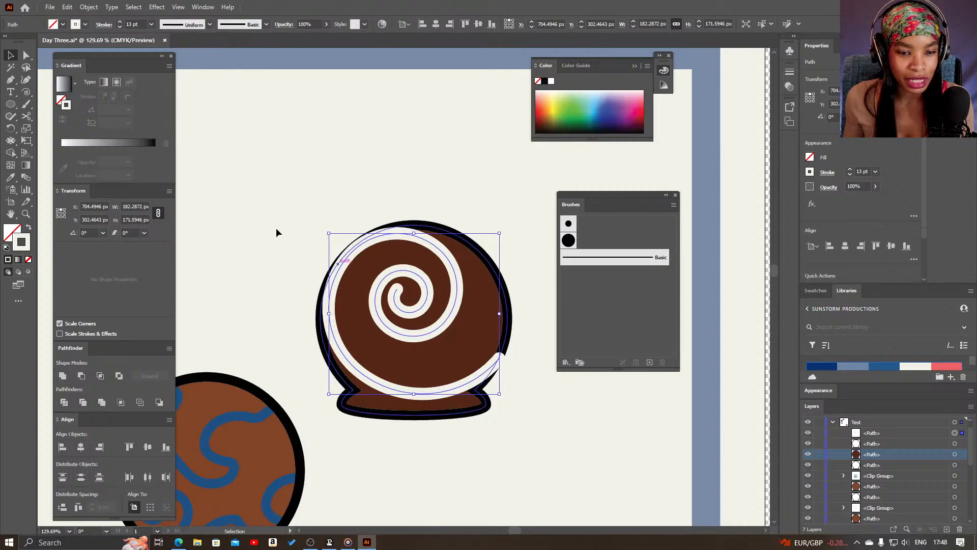
Compare butt and projecting caps on the spiral's stroke and set it to butt caps
click(104, 24)
click(40, 50)
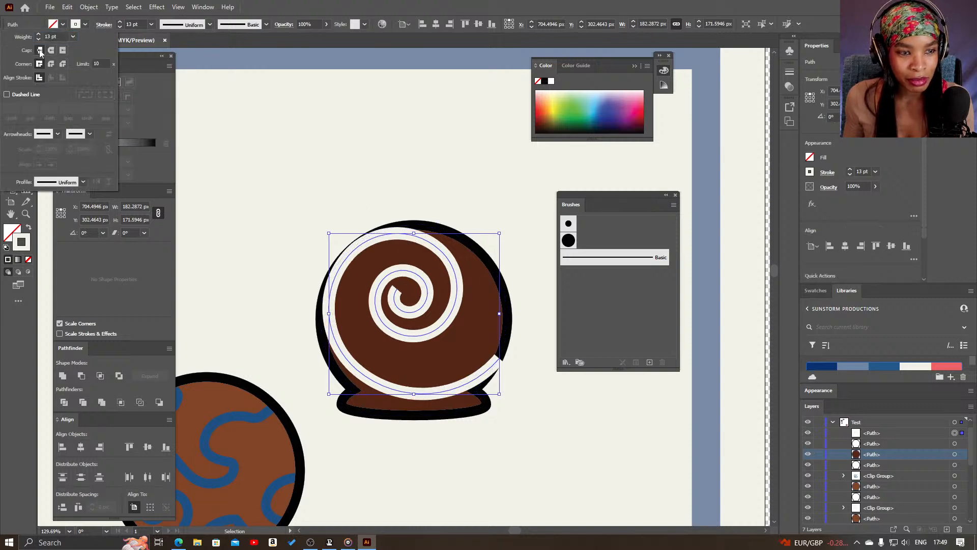
click(61, 51)
click(40, 50)
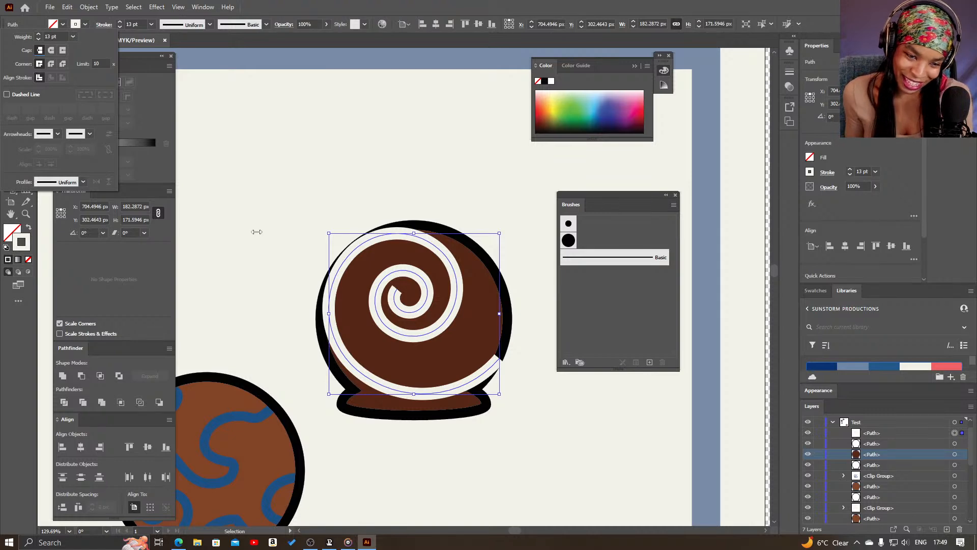
Make the spiral's stroke a dashed line with dash 12 pt, gap 10 pt, dash 20 pt, gap 10 pt and dash 30 pt
click(27, 96)
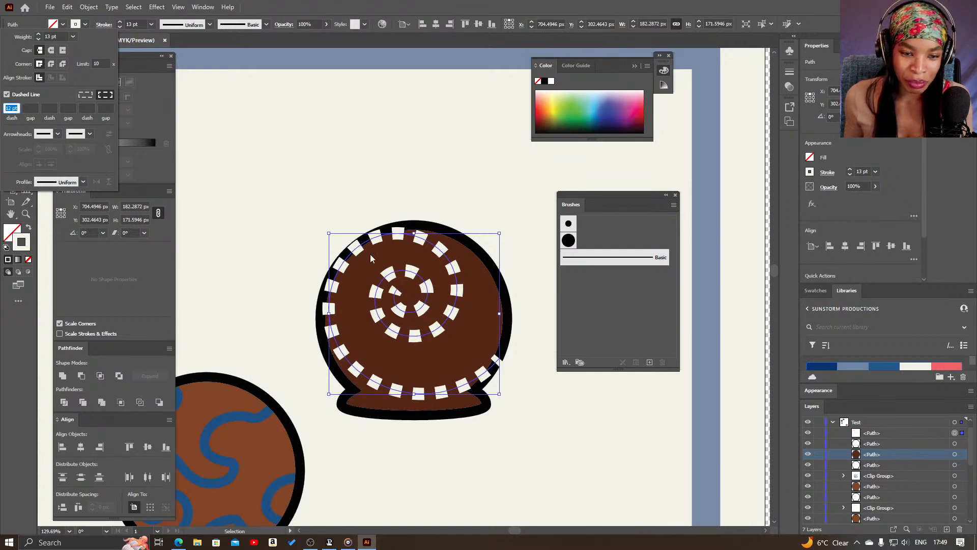
click(32, 107)
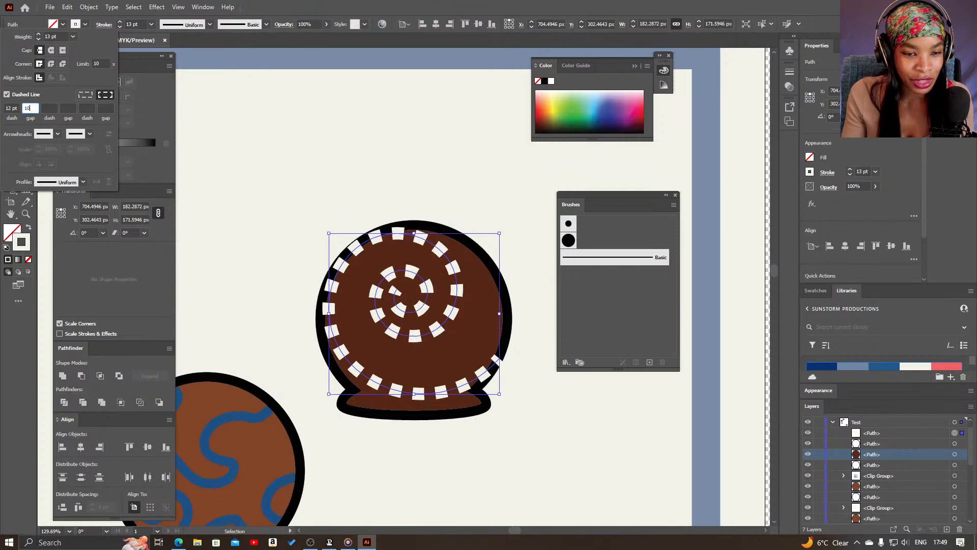
text(10)
key(Tab)
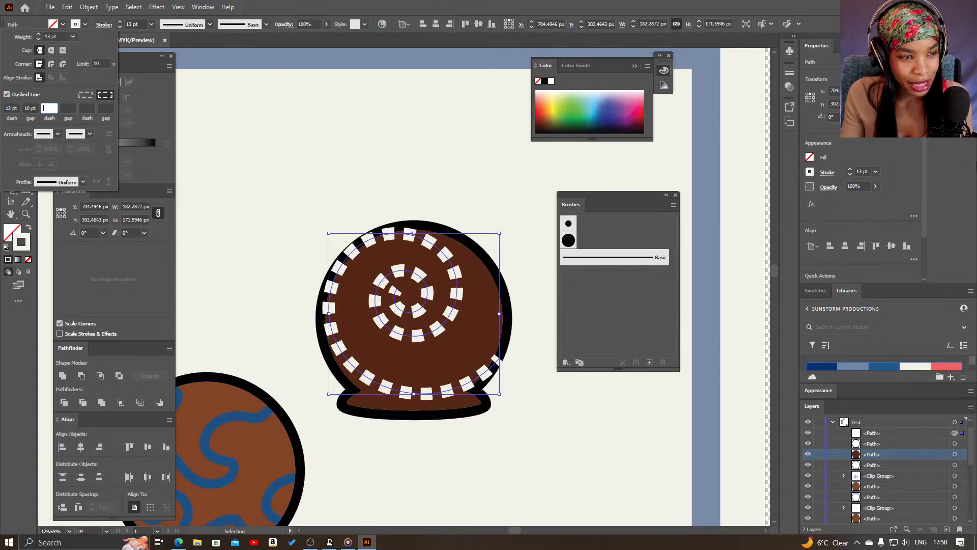
key(Tab)
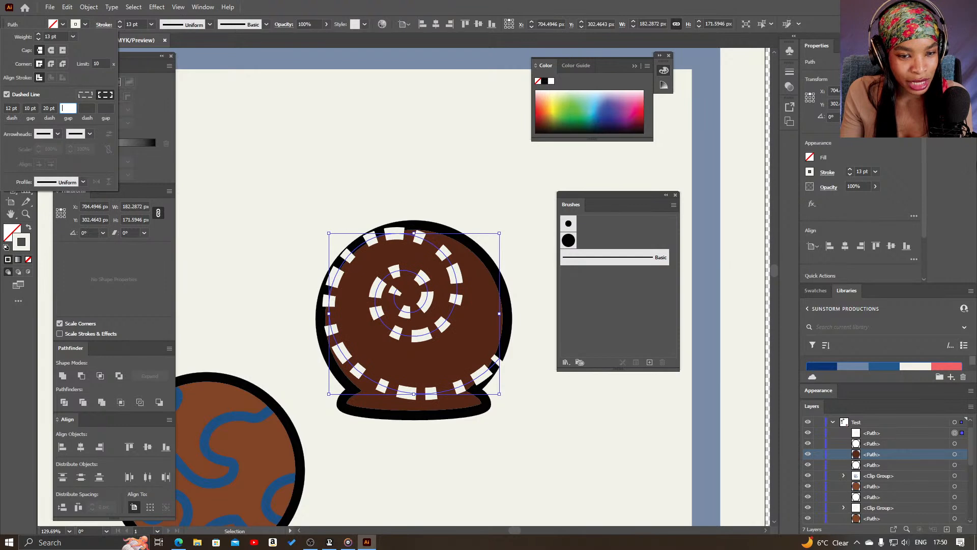
key(Tab)
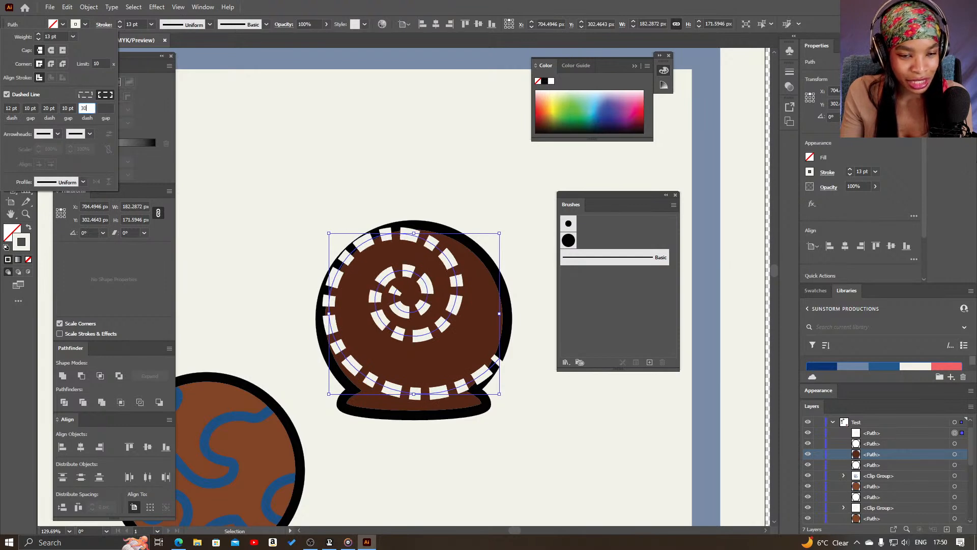
text(30)
key(Tab)
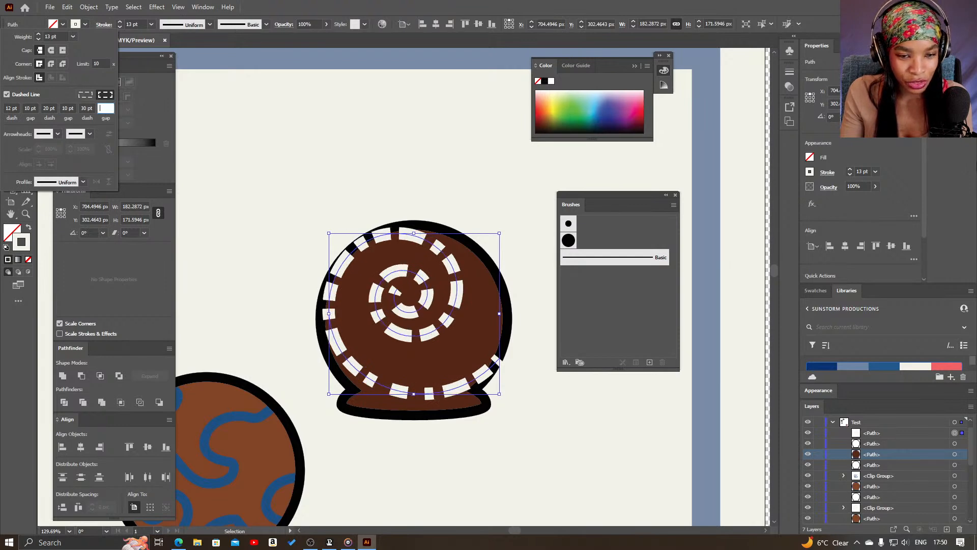
click(367, 230)
drag(436, 285, 441, 293)
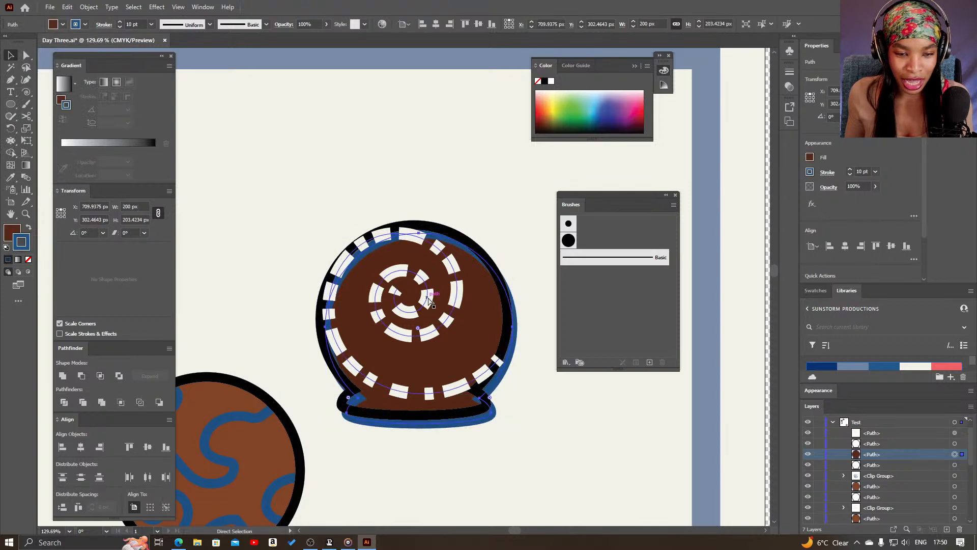
key(ctrl+z)
key(ctrl+z)
click(569, 469)
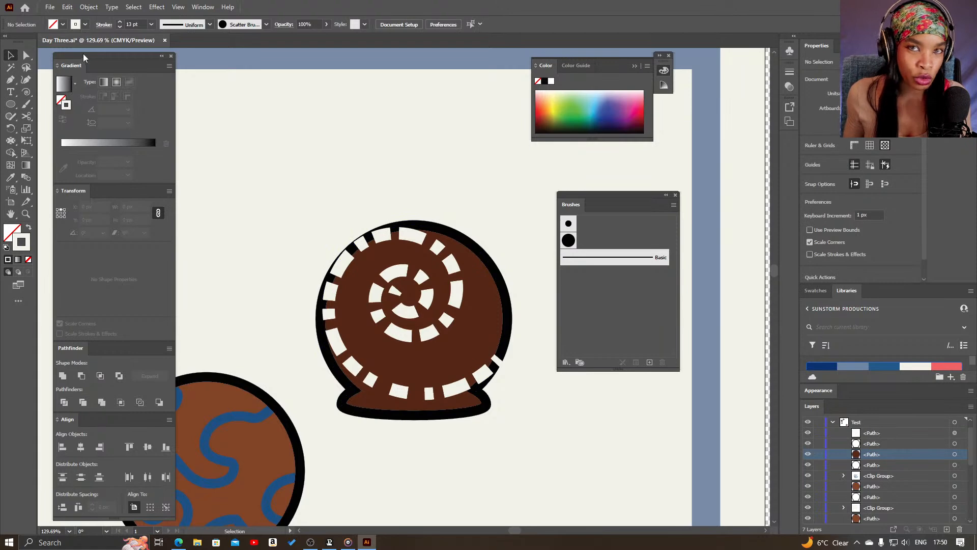
click(103, 27)
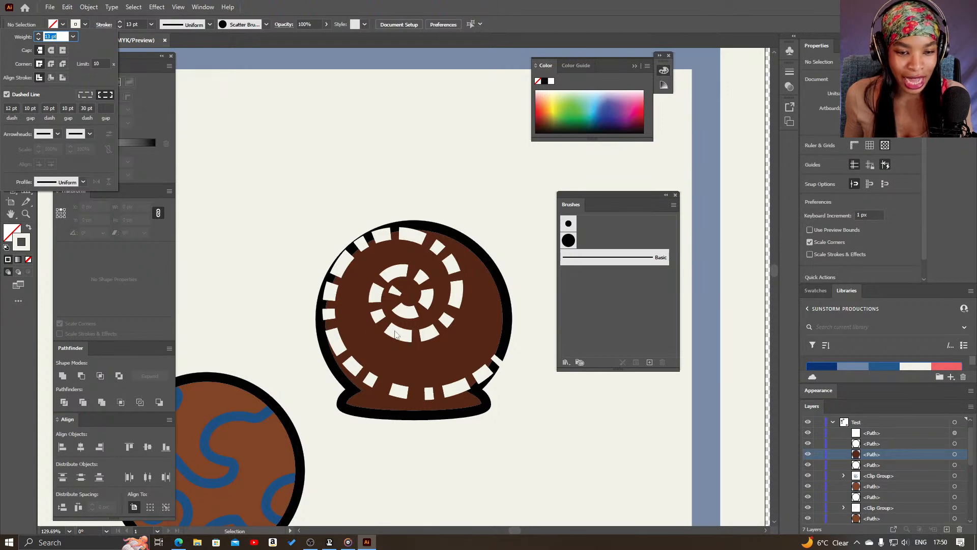
click(406, 340)
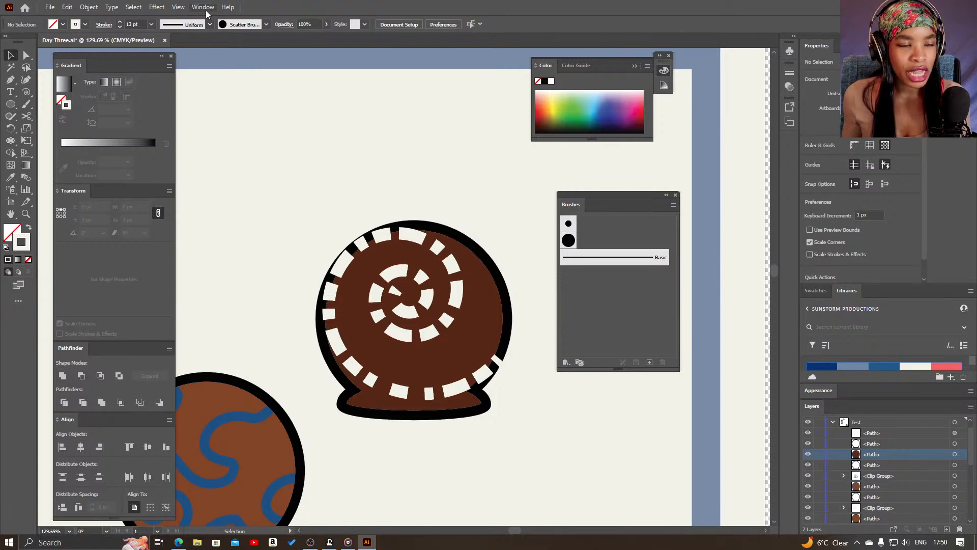
Switch the toolbar from the Advanced to the Basic tool set
key(z)
alt+click(334, 188)
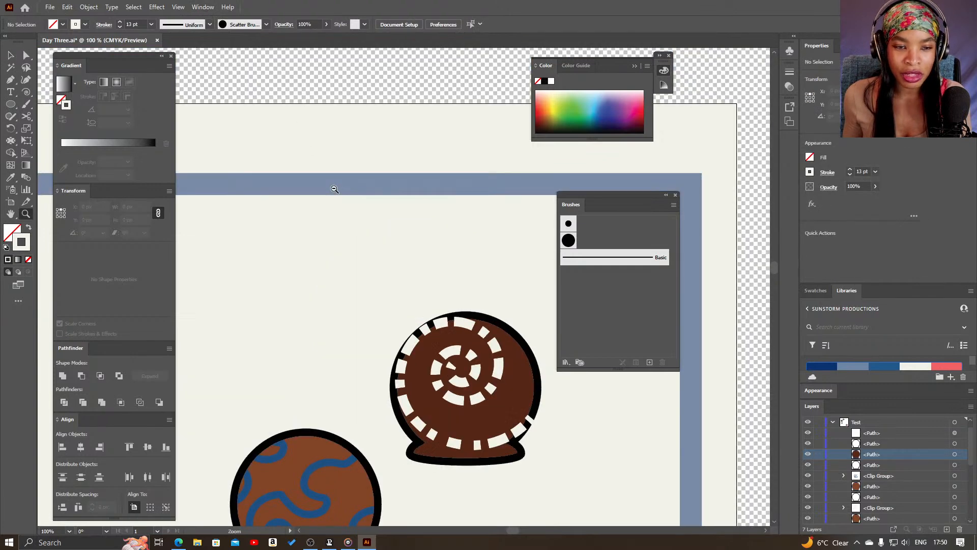
alt+click(334, 187)
scroll(378, 332, down, 5)
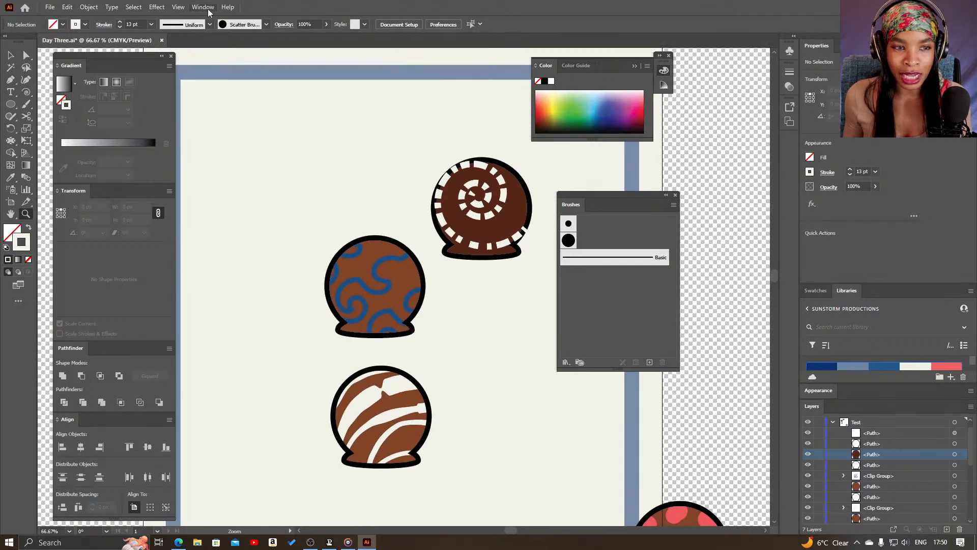
click(208, 9)
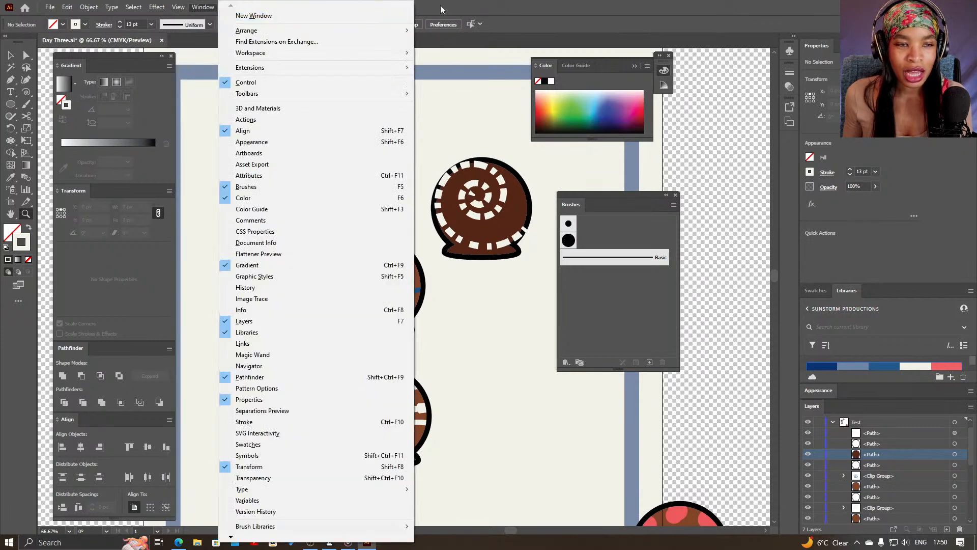
click(486, 10)
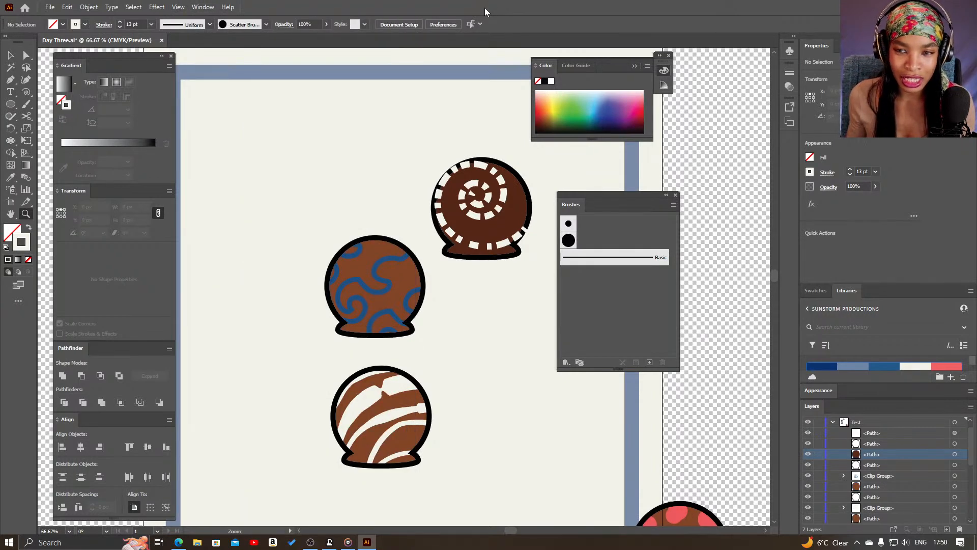
click(208, 8)
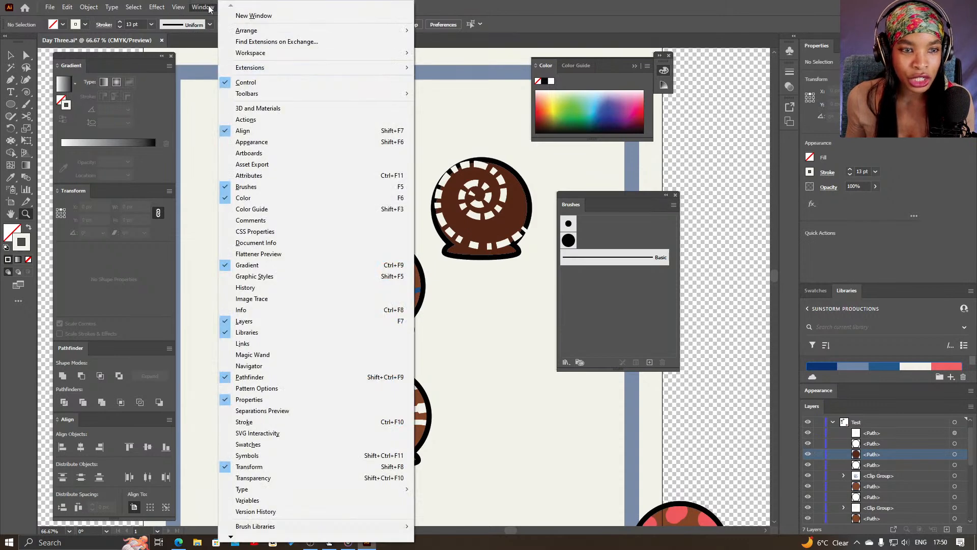
mouse_move(336, 53)
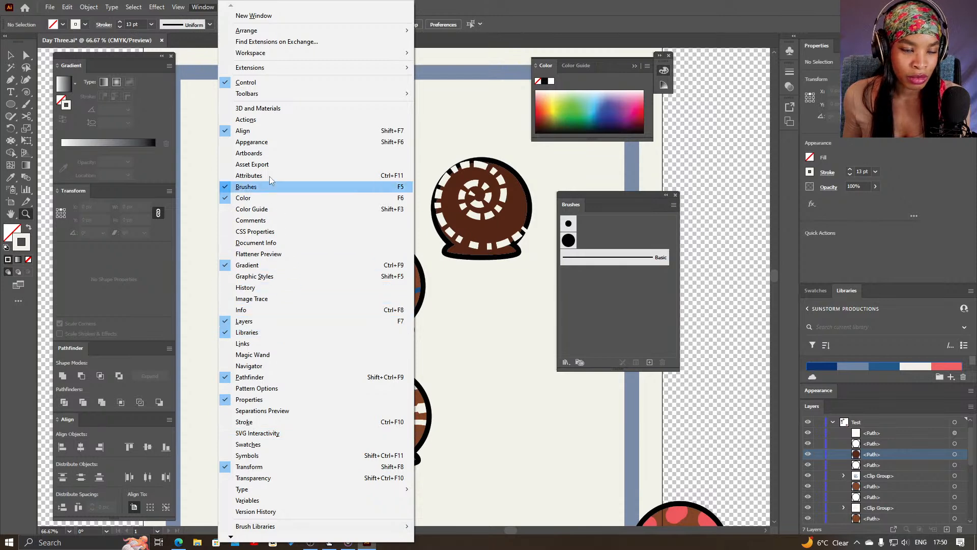
mouse_move(249, 98)
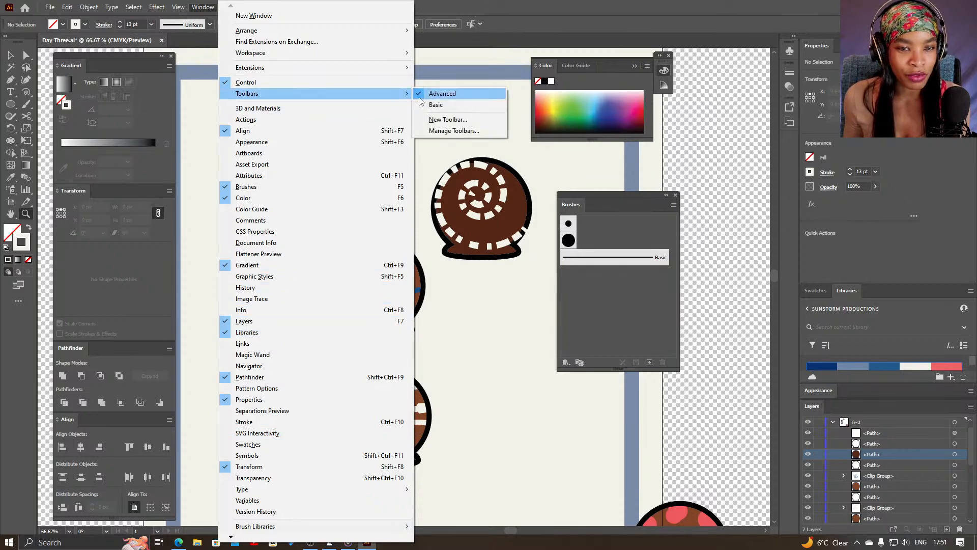
click(438, 105)
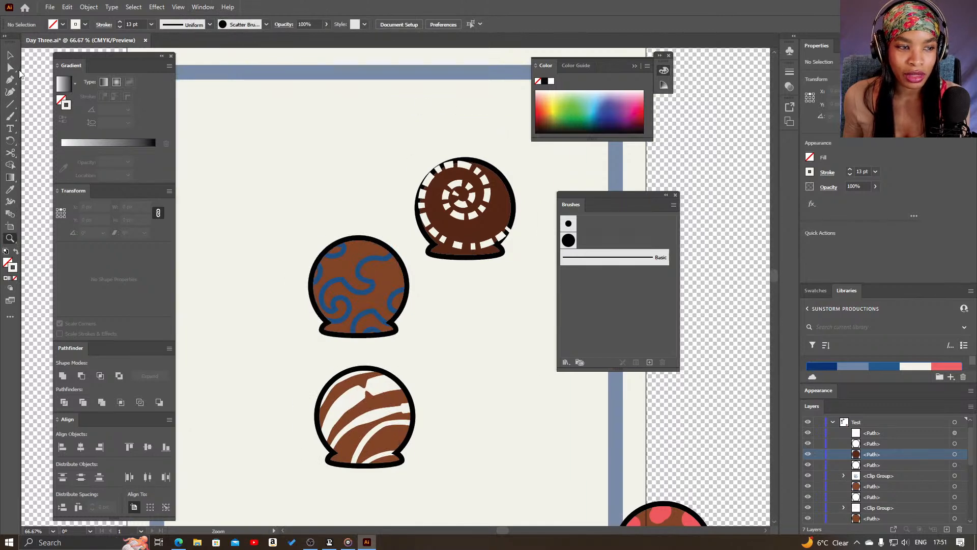
Restore the Advanced toolbar
click(217, 8)
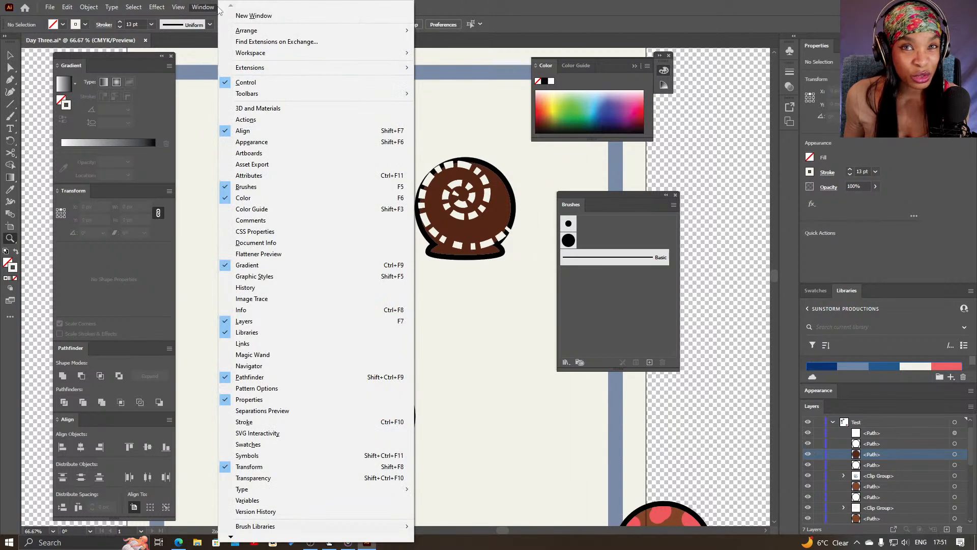
mouse_move(389, 94)
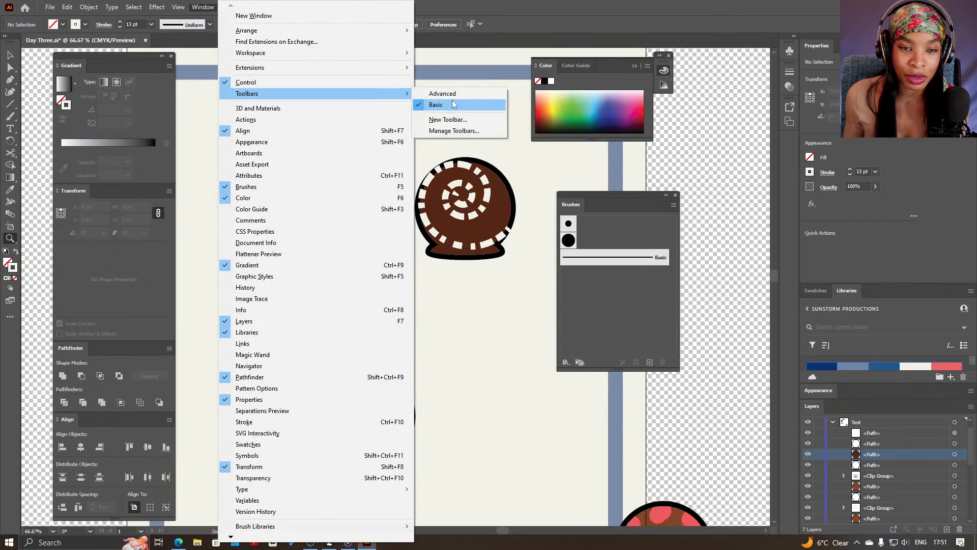
click(442, 93)
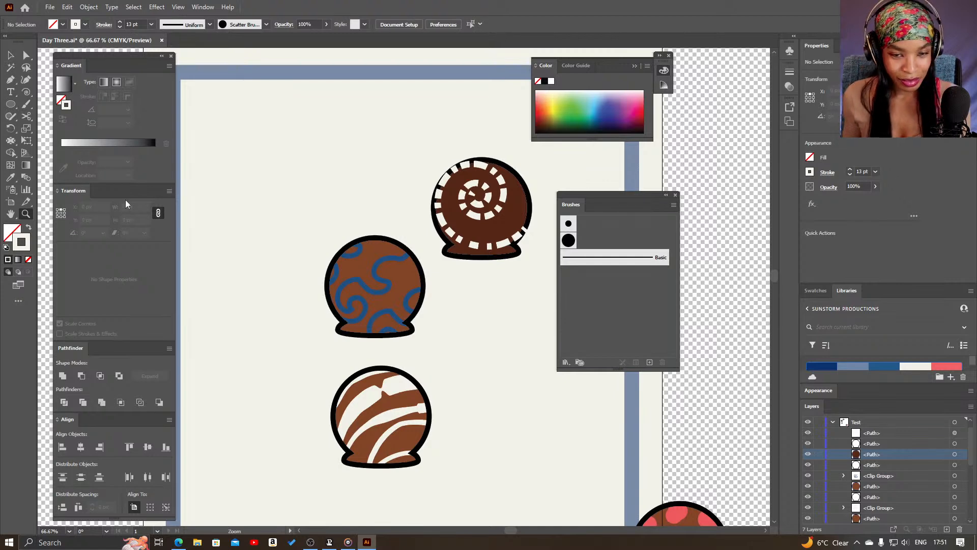
Collapse the Test layer and hide it together with Layer 22
alt+click(392, 313)
alt+click(392, 313)
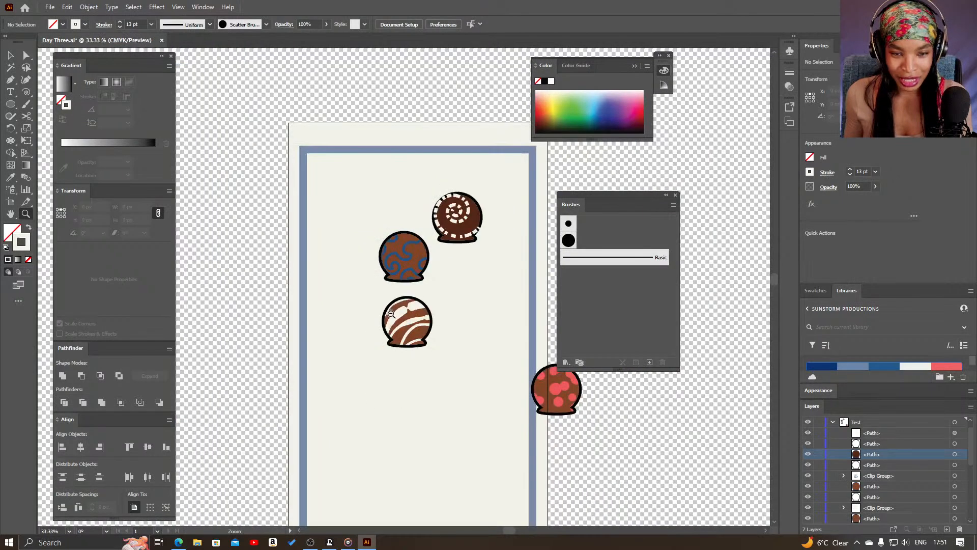
drag(383, 352, 294, 292)
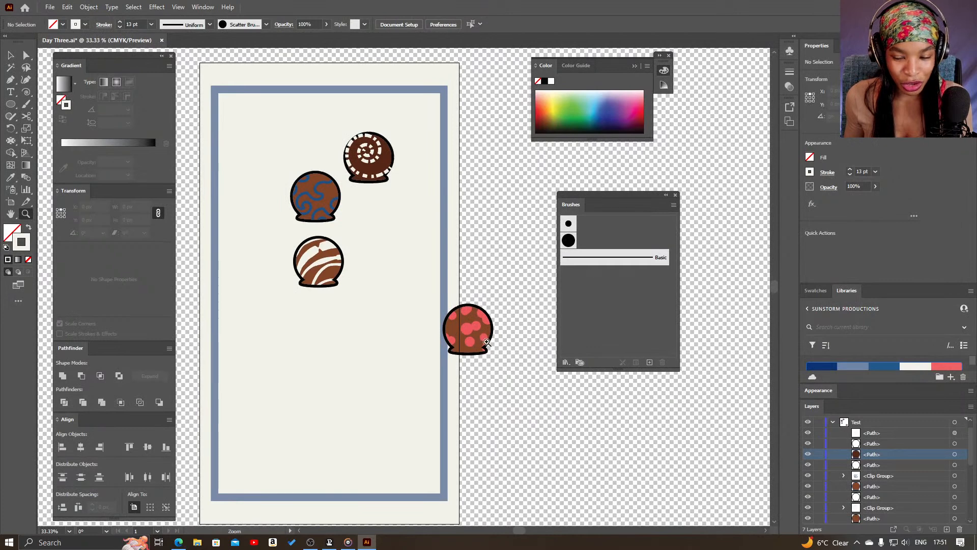
click(834, 423)
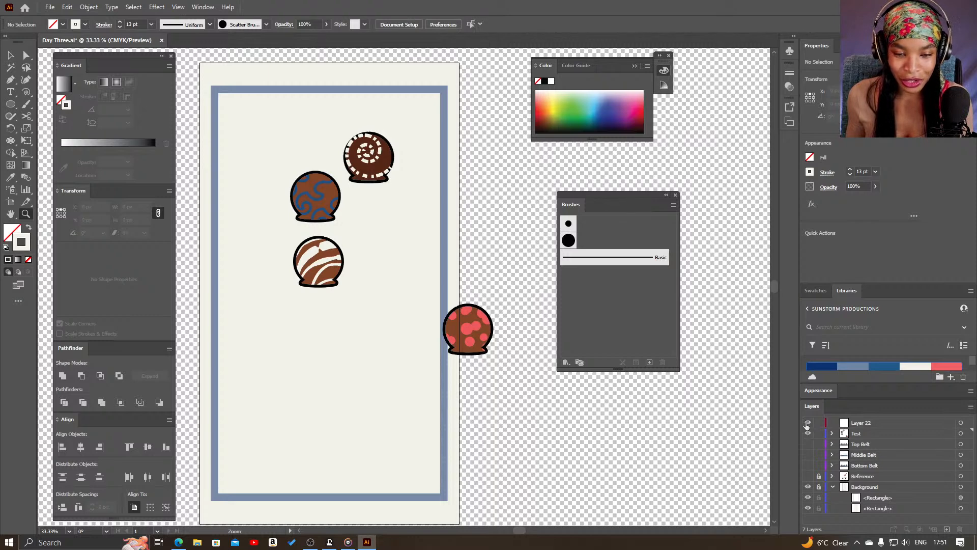
drag(808, 434, 808, 423)
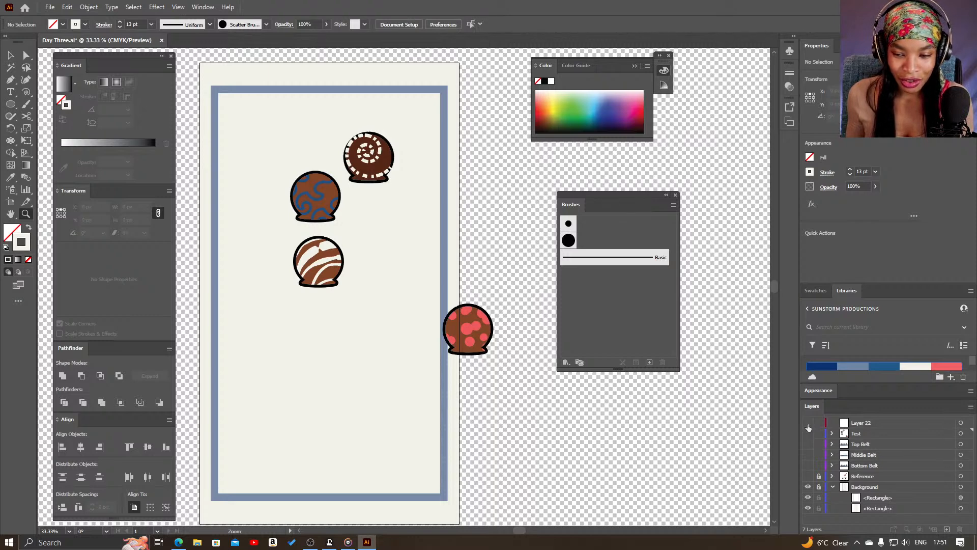
Show the Top Belt, Middle Belt and Bottom Belt layers, including the four BonBon groups inside Middle Belt
click(808, 455)
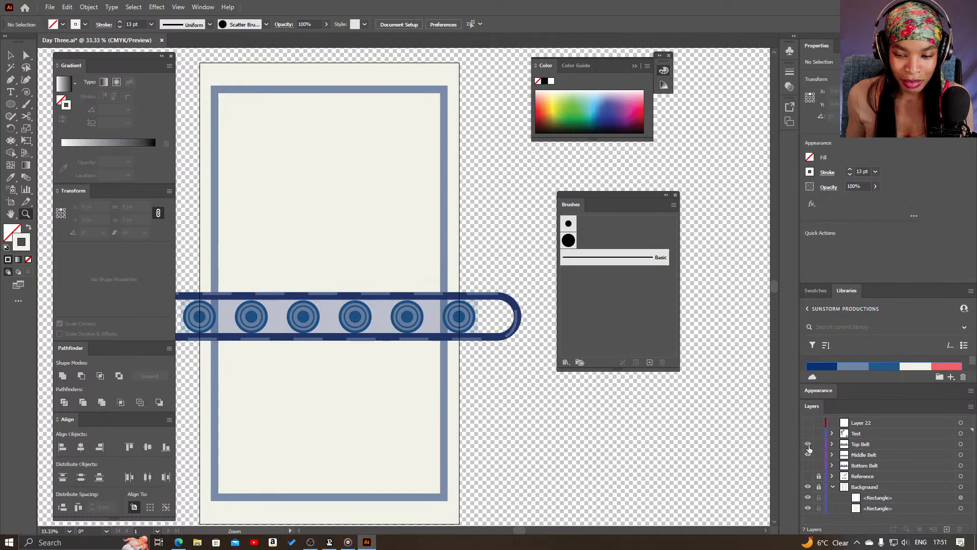
click(808, 445)
click(808, 465)
scroll(734, 458, left, 3)
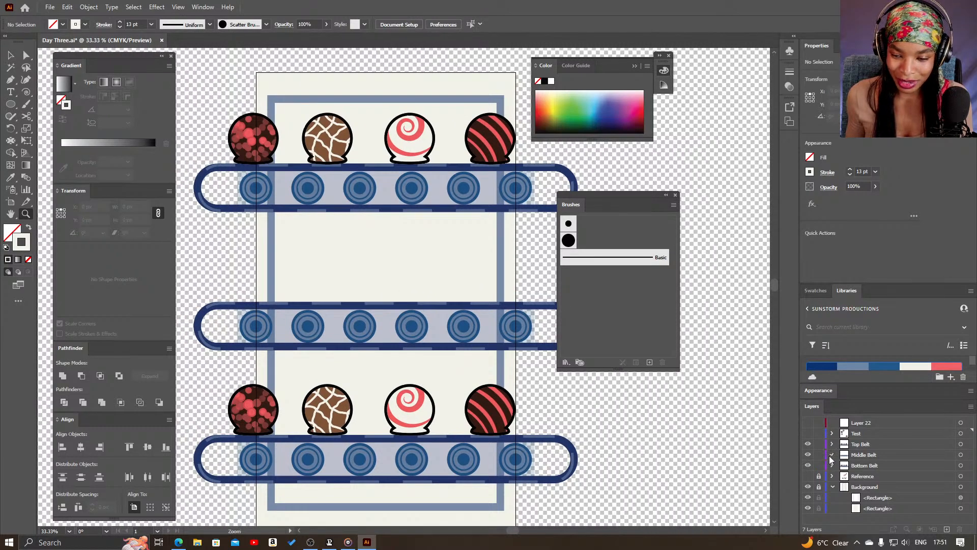
click(832, 455)
click(808, 497)
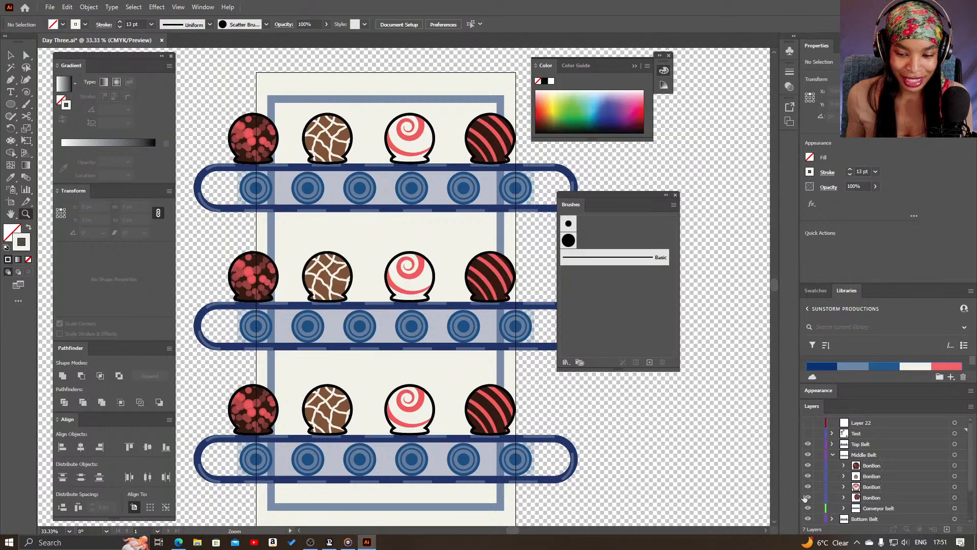
Examine the bonbon decorations on the middle conveyor belt and the distortion tools grouped with the Pucker tool
key(v)
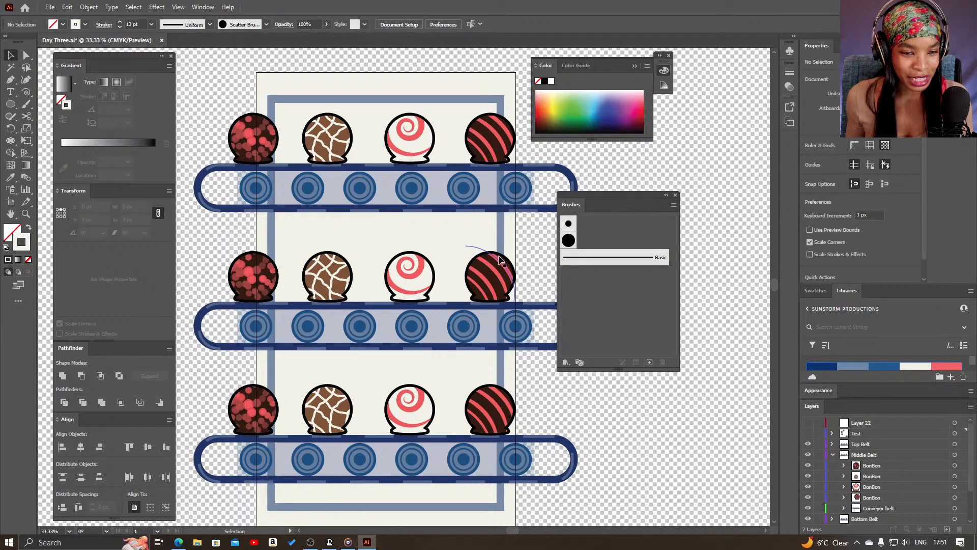
key(z)
click(333, 268)
drag(417, 306, 385, 326)
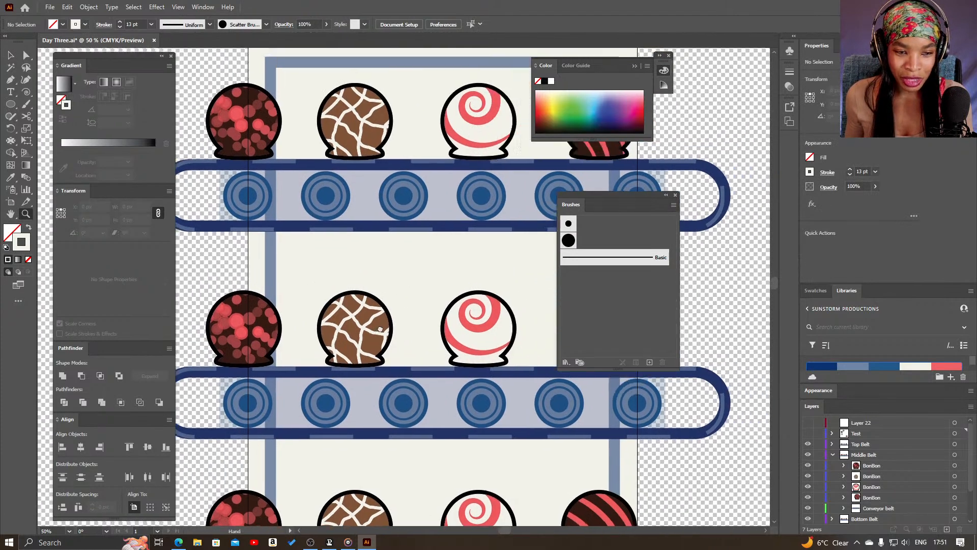
click(263, 350)
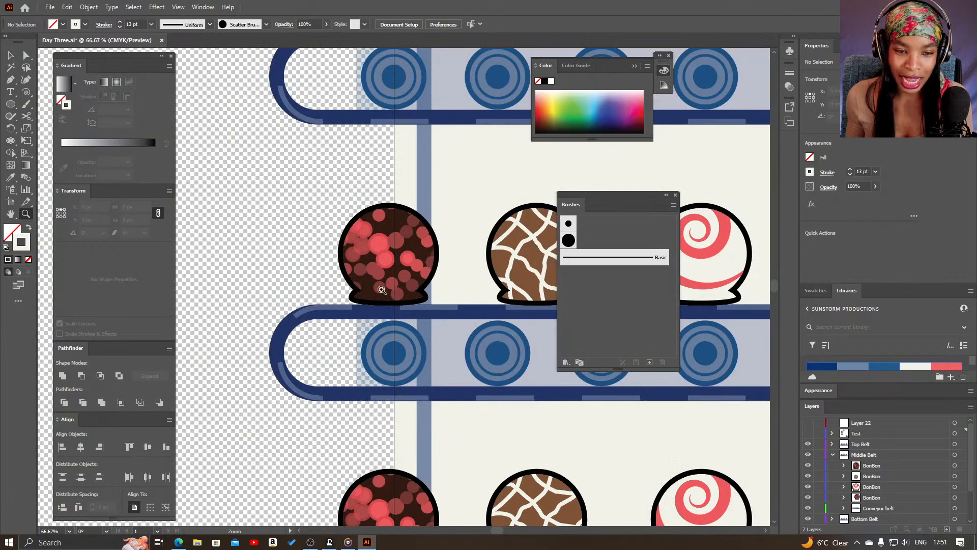
drag(456, 285, 282, 289)
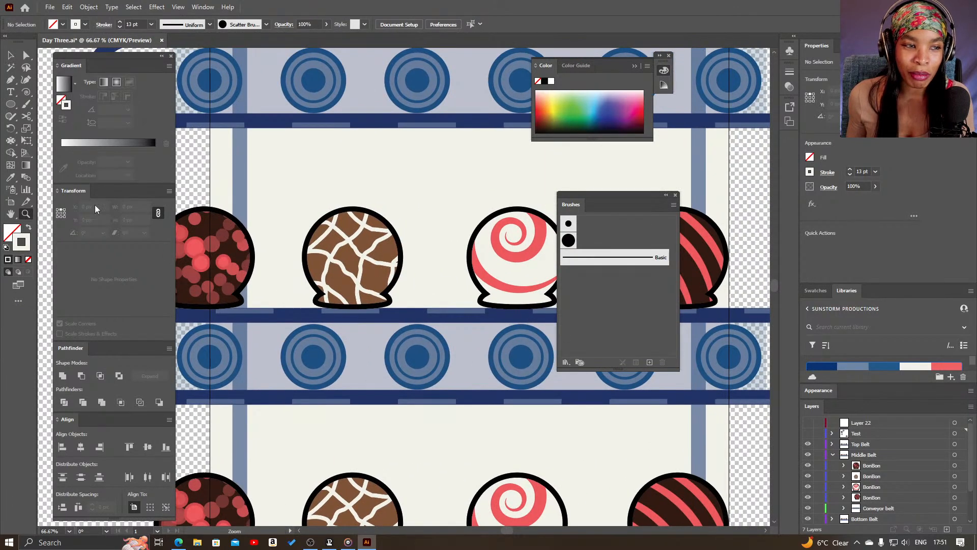
click(10, 142)
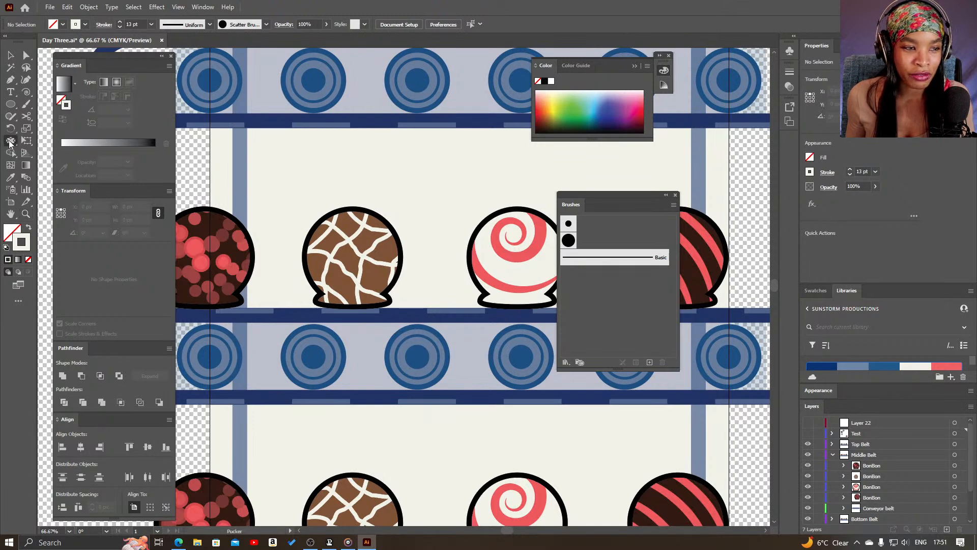
right_click(10, 142)
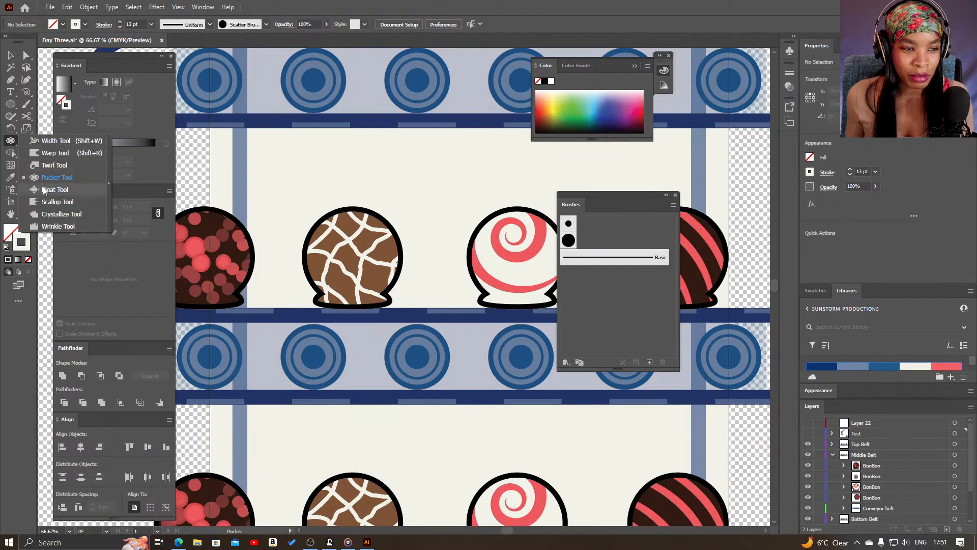
click(545, 20)
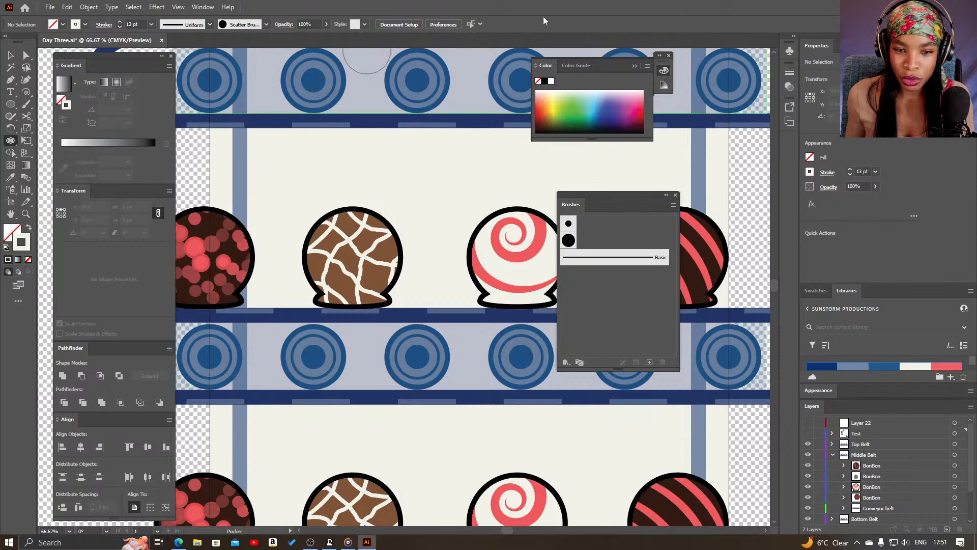
Examine the spiral and striped bonbons on the middle belt and the full layout of all three conveyor belts
drag(523, 299, 357, 300)
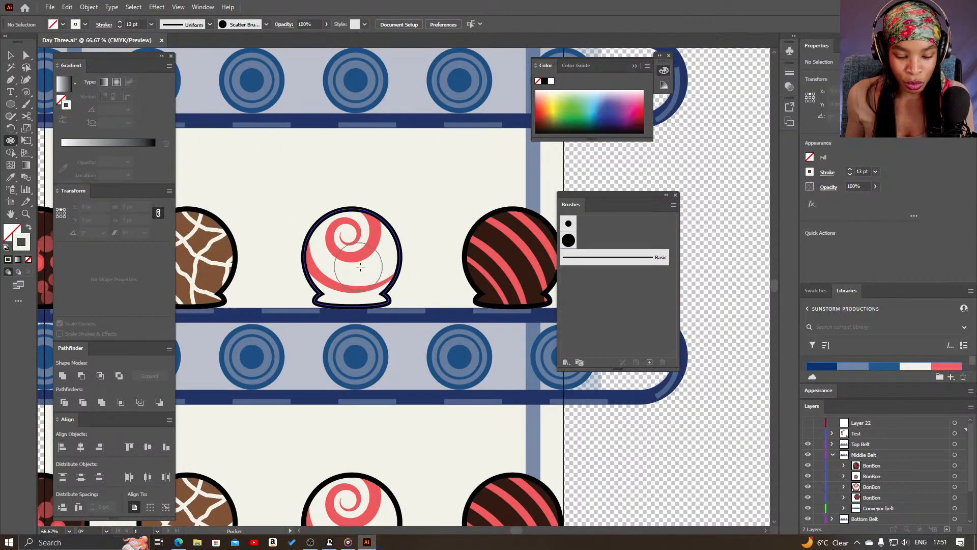
key(v)
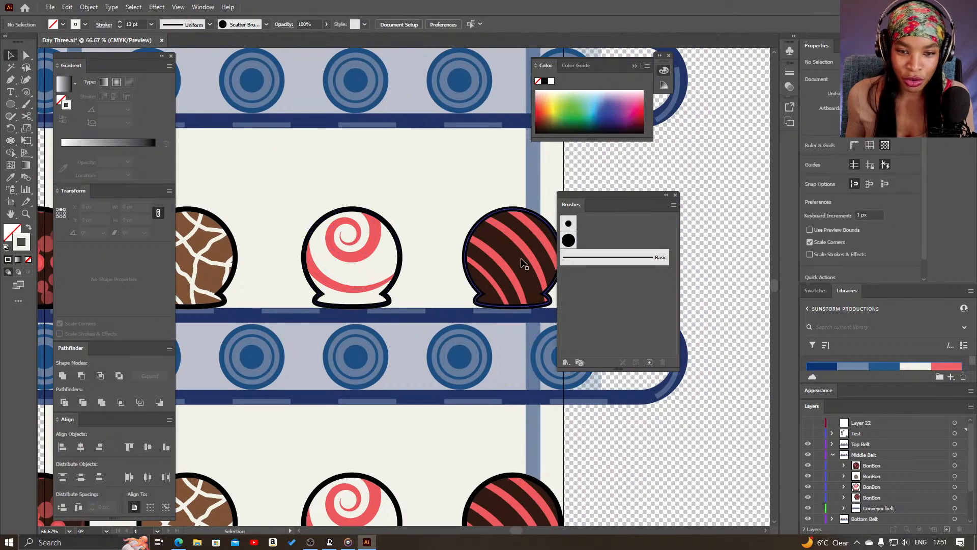
key(z)
alt+click(384, 185)
alt+click(384, 185)
drag(375, 289, 373, 185)
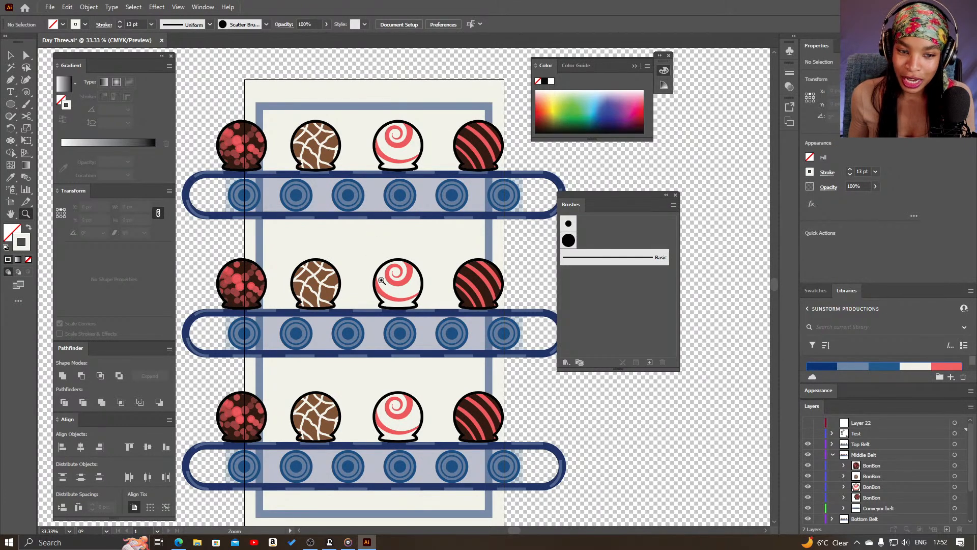
key(space)
drag(442, 298, 456, 290)
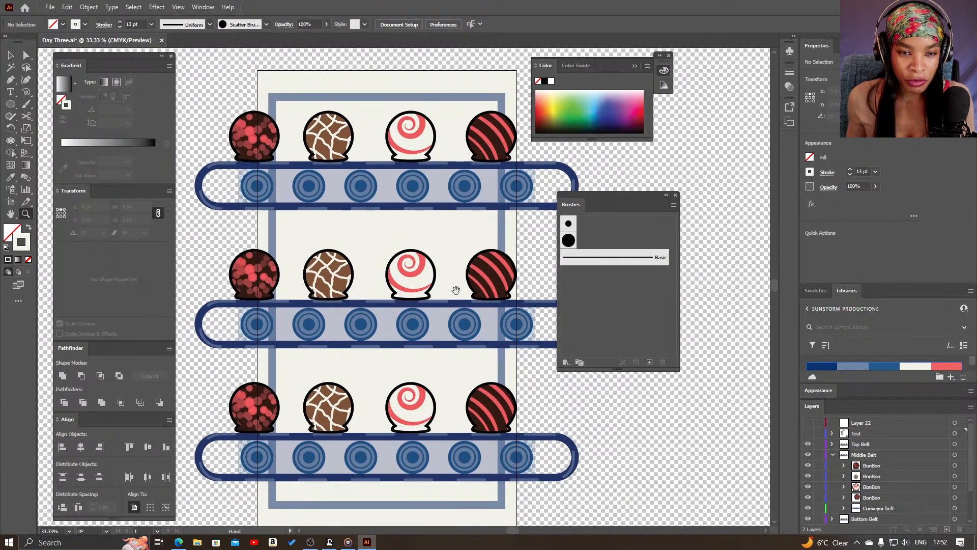
key(v)
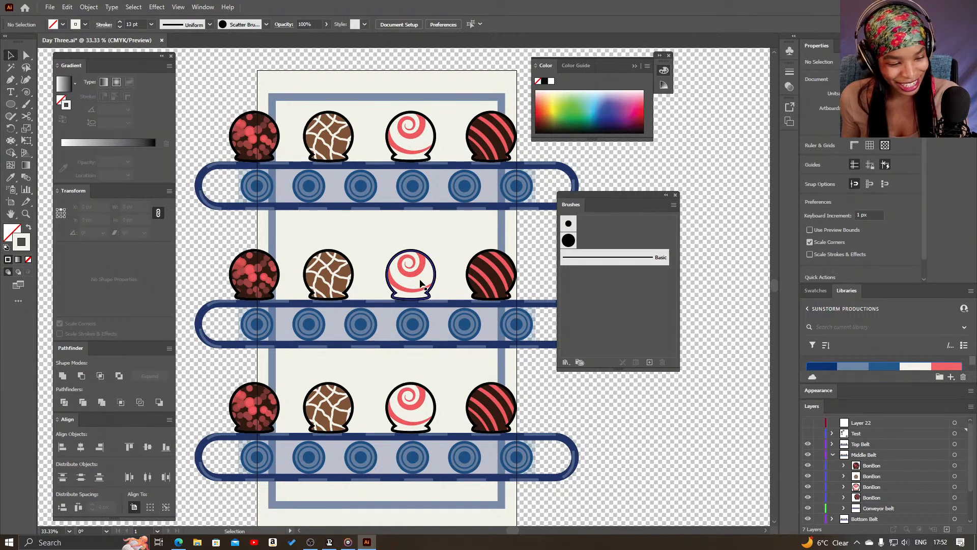
Review the bonbon rows on the three belts up close and the layer list down to the Background layer
drag(340, 307, 394, 307)
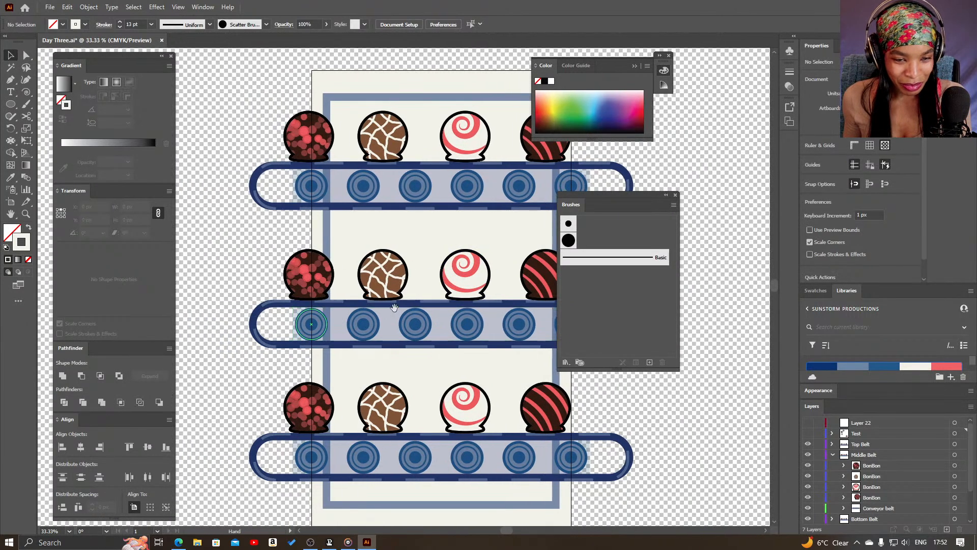
key(z)
click(441, 257)
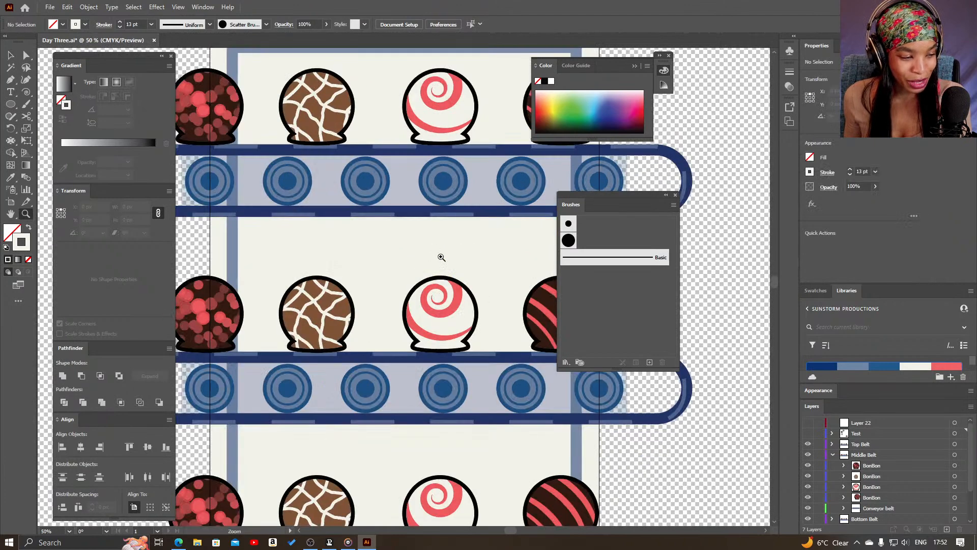
key(v)
scroll(382, 242, up, 3)
scroll(382, 242, left, 1)
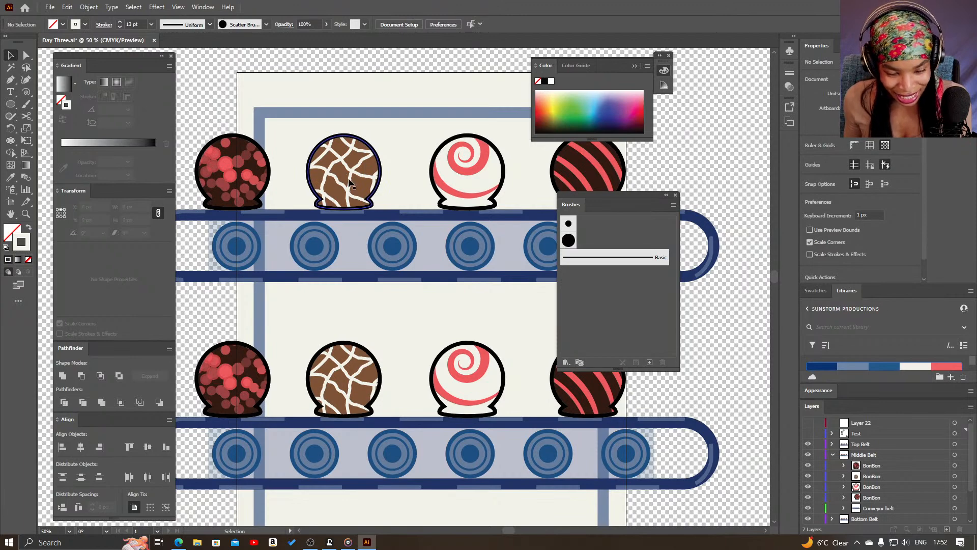
drag(462, 347, 469, 239)
drag(477, 322, 456, 287)
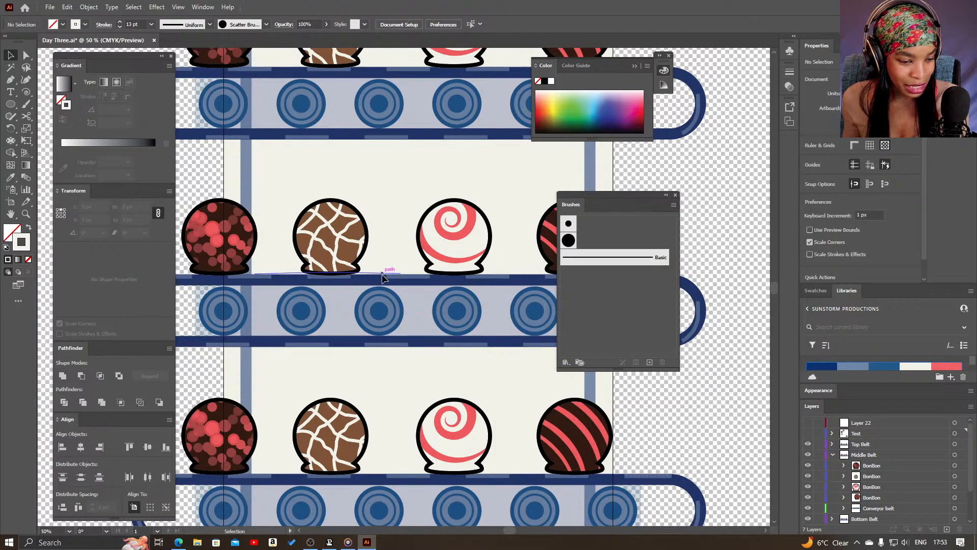
drag(402, 212, 395, 271)
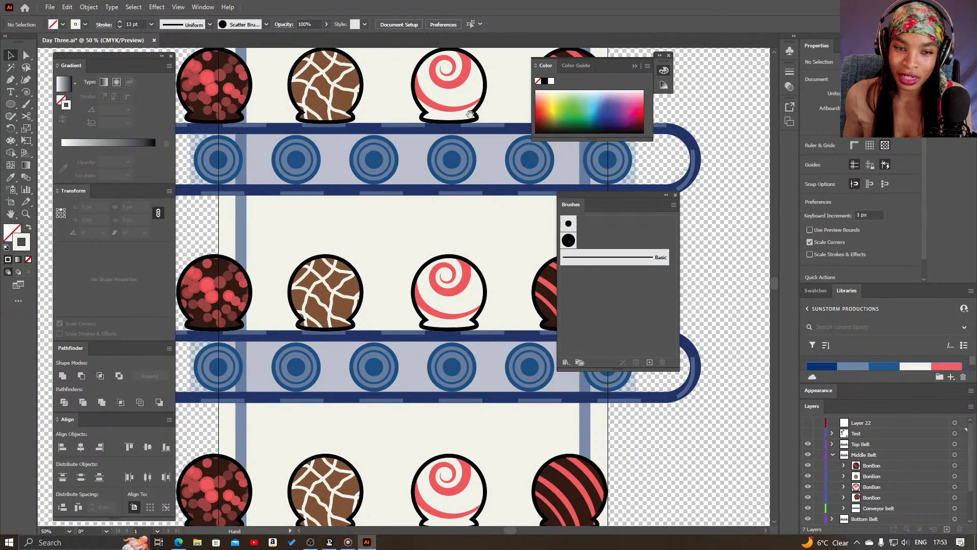
drag(500, 152, 508, 249)
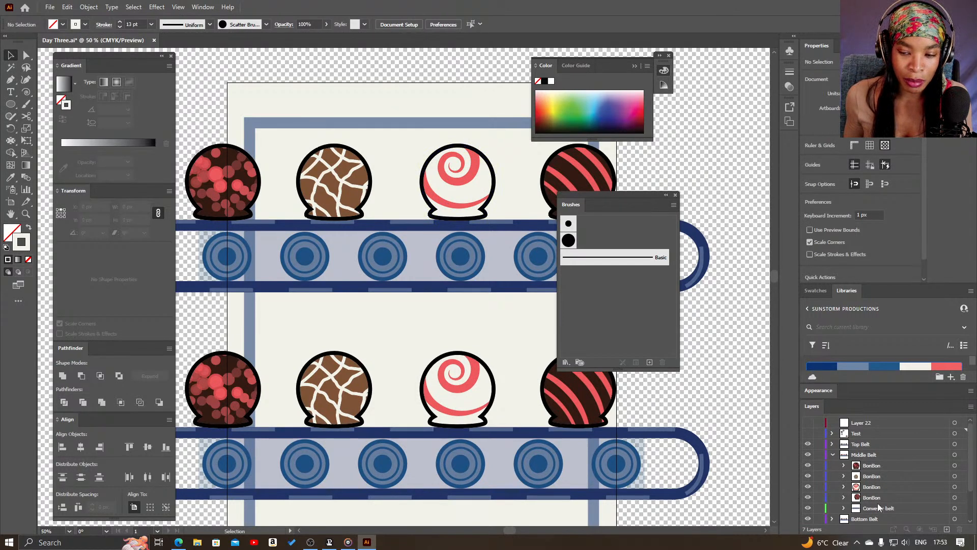
scroll(876, 477, down, 2)
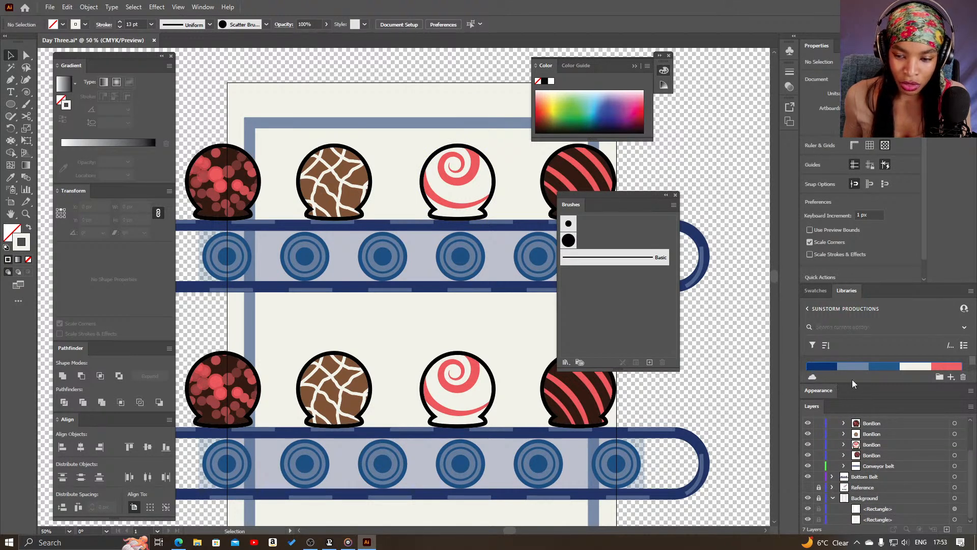
scroll(851, 464, up, 2)
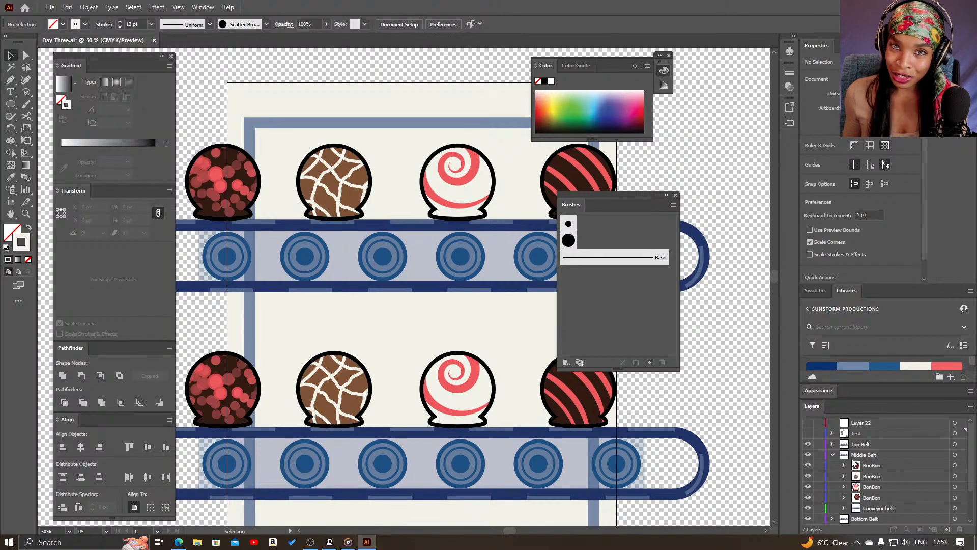
key(z)
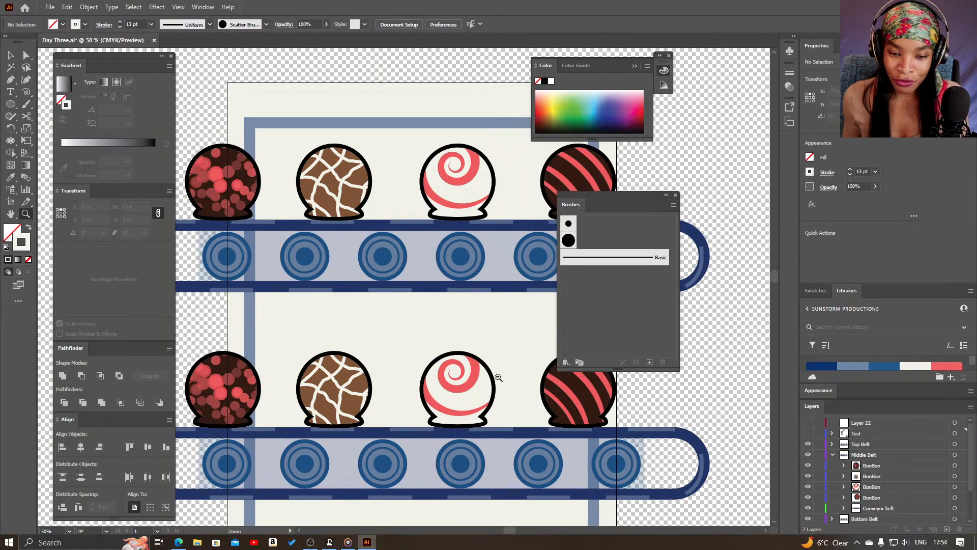
alt+click(498, 377)
drag(401, 368, 429, 335)
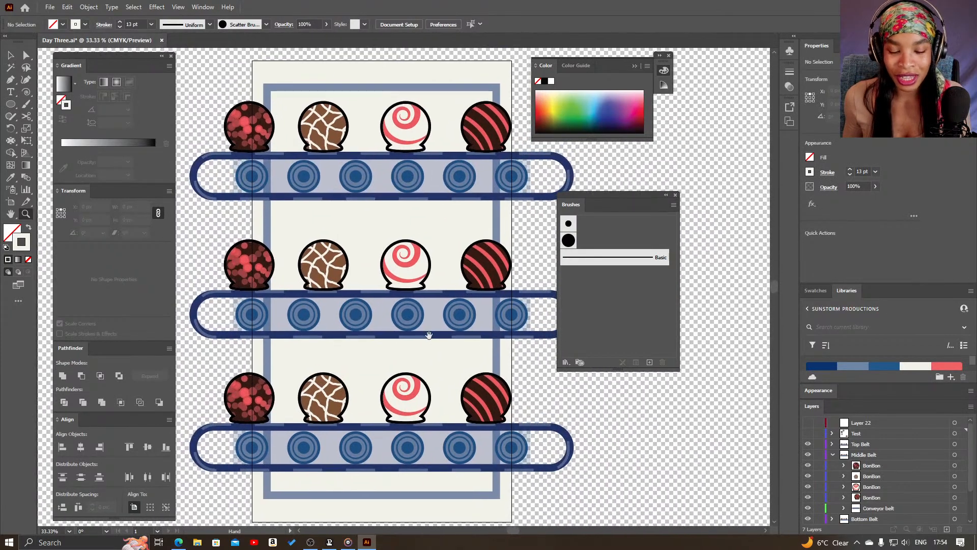
key(v)
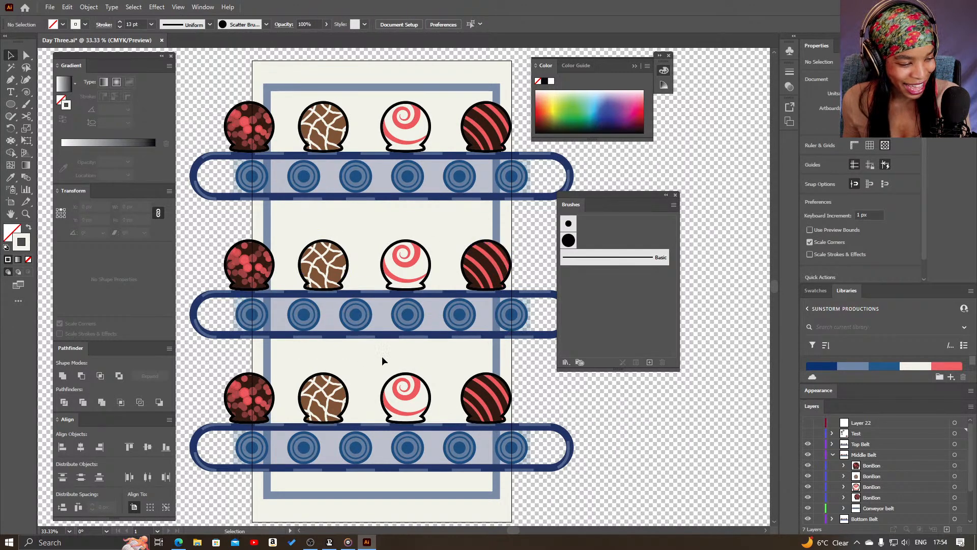
drag(355, 323, 425, 367)
key(z)
drag(421, 317, 488, 327)
drag(483, 373, 419, 359)
alt+click(418, 360)
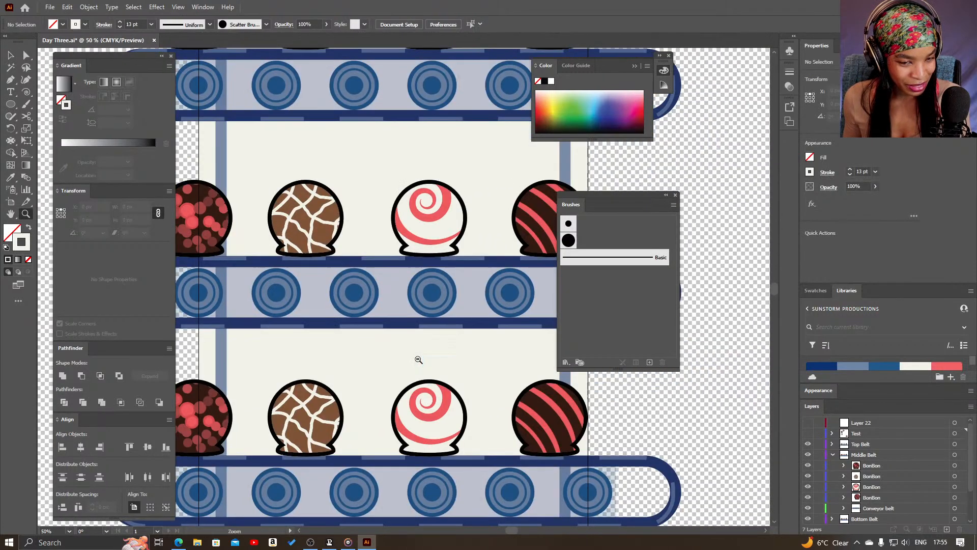
drag(383, 350, 429, 360)
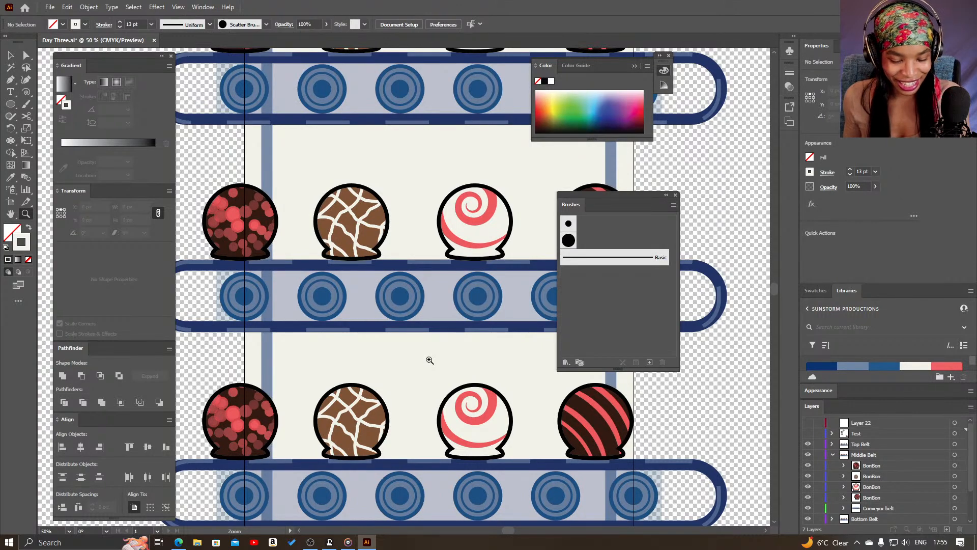
alt+click(430, 359)
scroll(435, 289, up, 2)
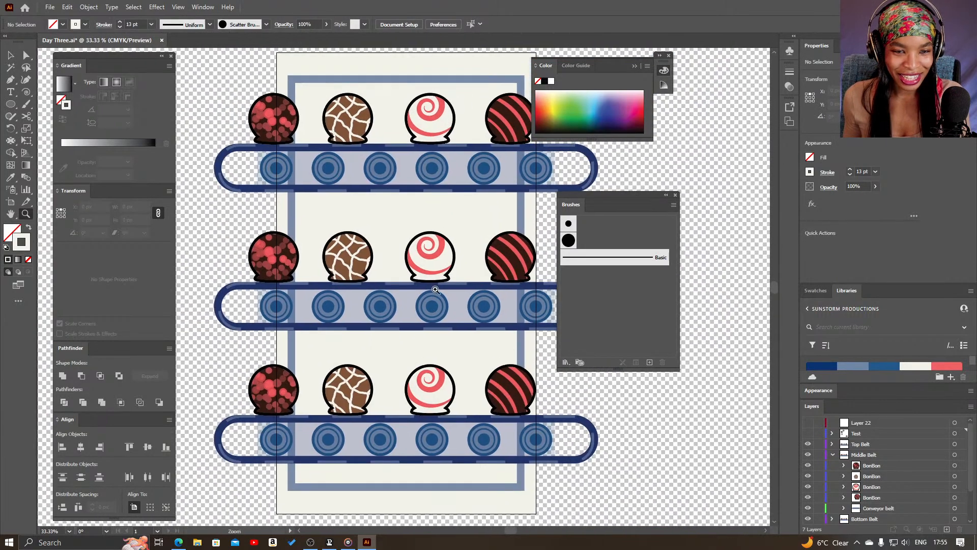